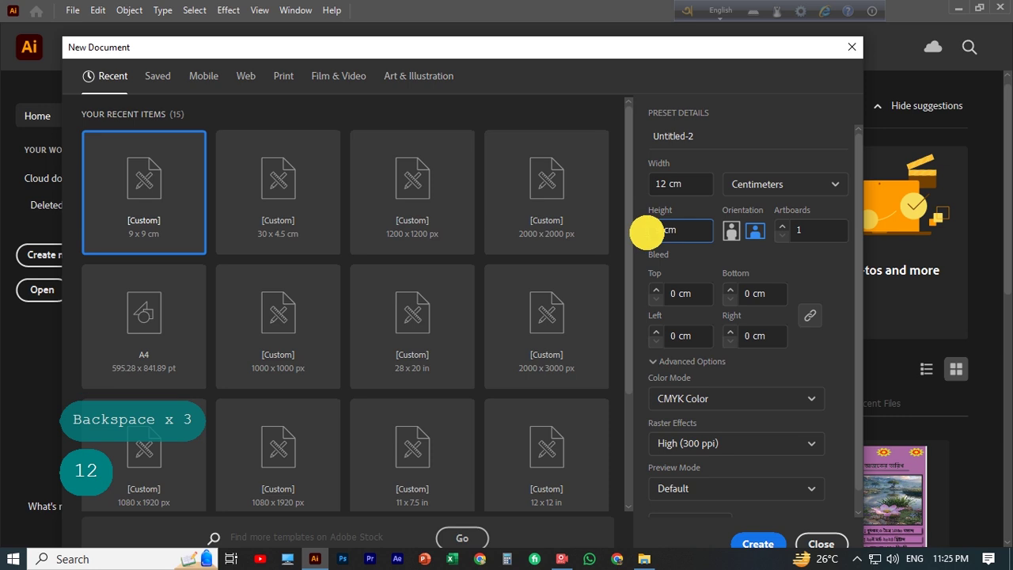
Create a new CMYK document at 300 ppi with the height set to 12 cm to match the 12 cm width.
{"action": "key", "text": "BackSpace"}
{"action": "type", "text": "12"}
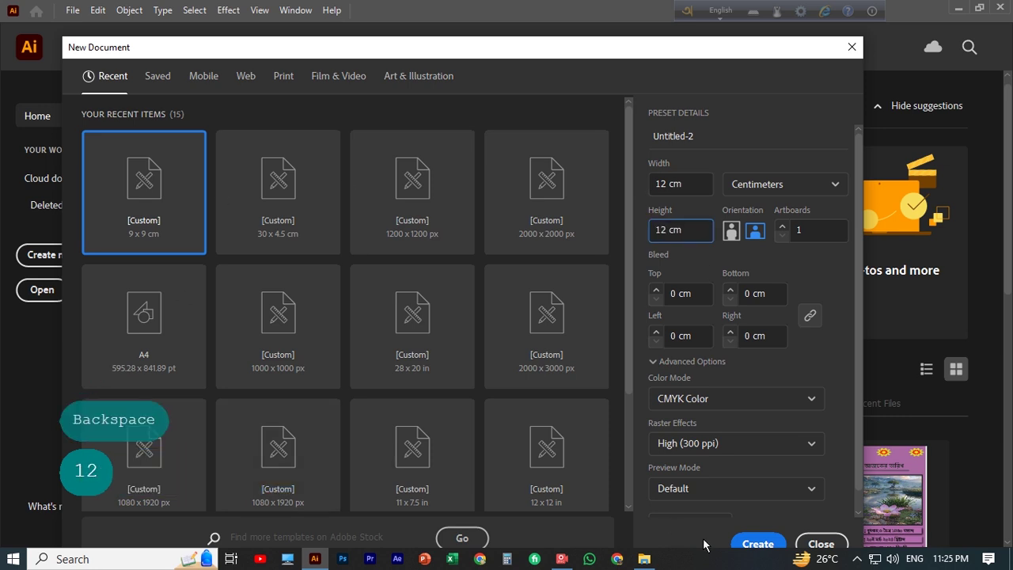
{"action": "left_click", "coordinate": [816, 406]}
{"action": "left_click", "coordinate": [697, 450]}
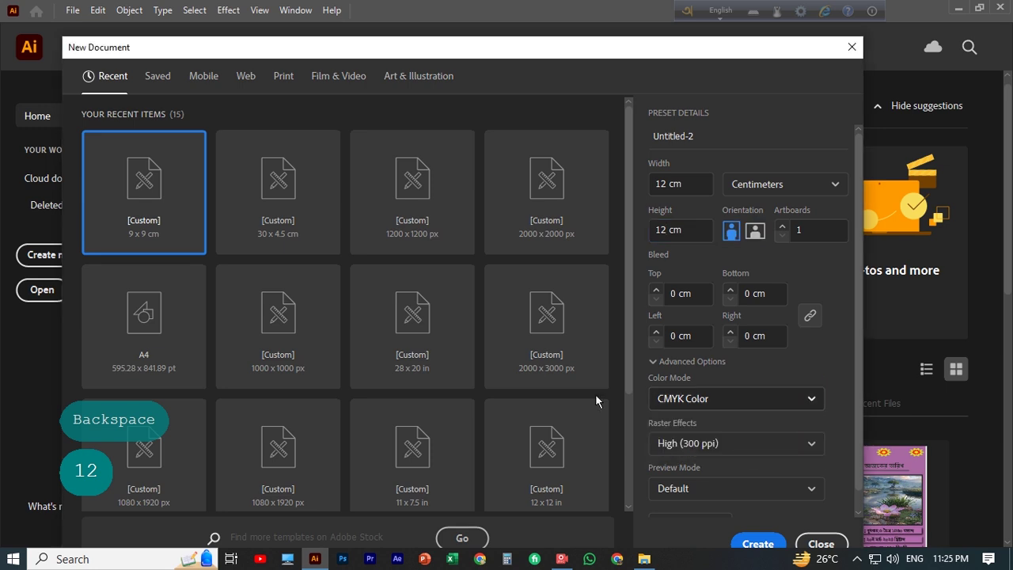
{"action": "left_click", "coordinate": [744, 542]}
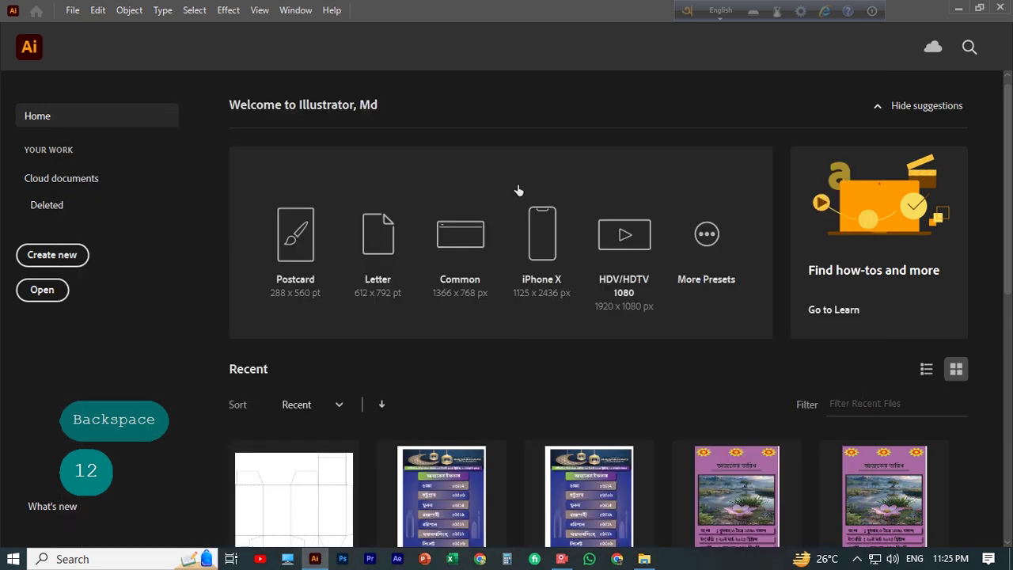
Set the default fill to None, keeping the black 1 pt stroke for new shapes.
{"action": "key", "text": "minus"}
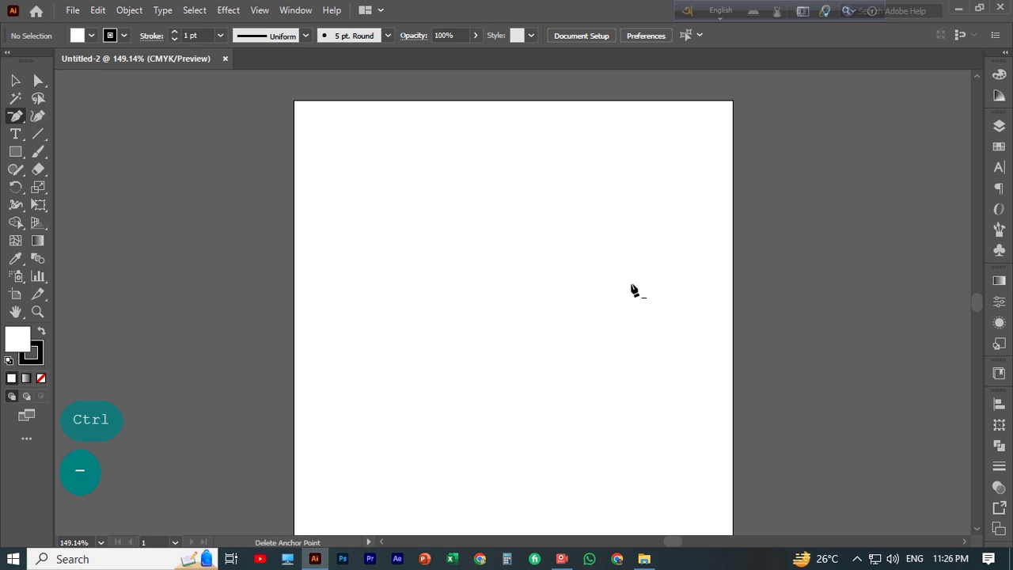
{"action": "left_click", "coordinate": [15, 80]}
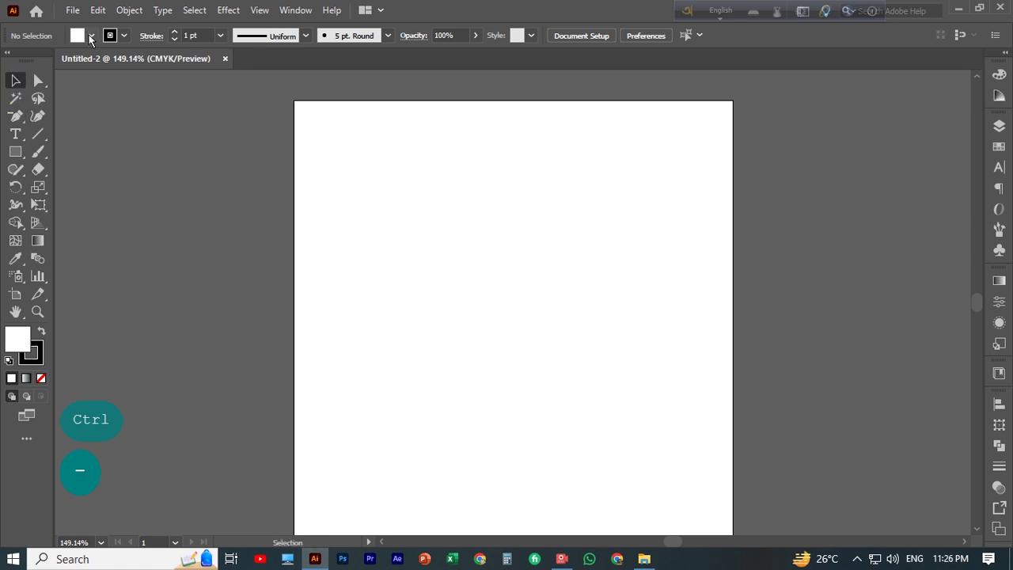
{"action": "left_click", "coordinate": [91, 34]}
{"action": "left_click", "coordinate": [9, 61]}
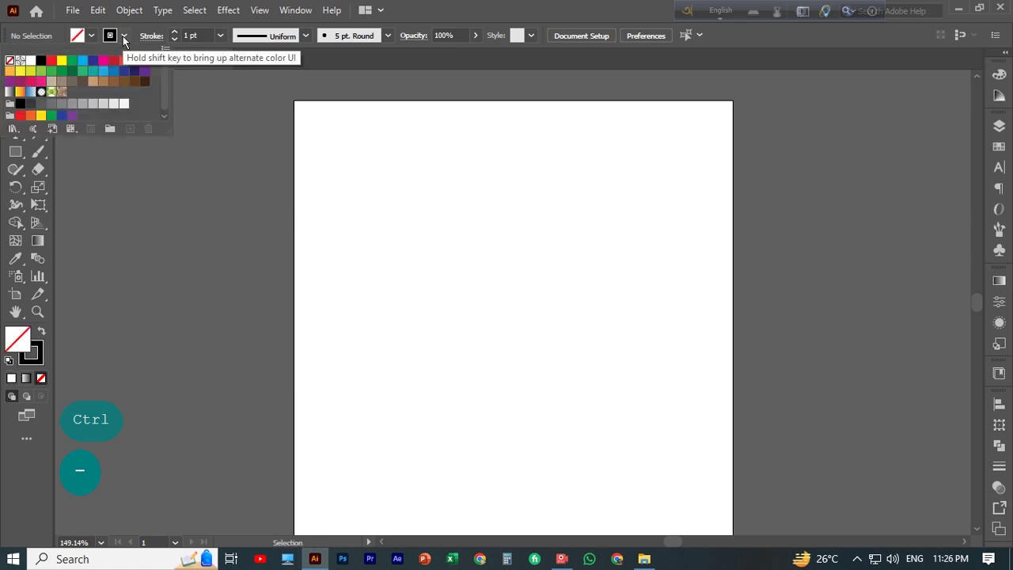
{"action": "left_click", "coordinate": [361, 186]}
Create a rectangle 9 cm wide and 9 cm high.
{"action": "key", "text": "m"}
{"action": "left_click", "coordinate": [463, 241]}
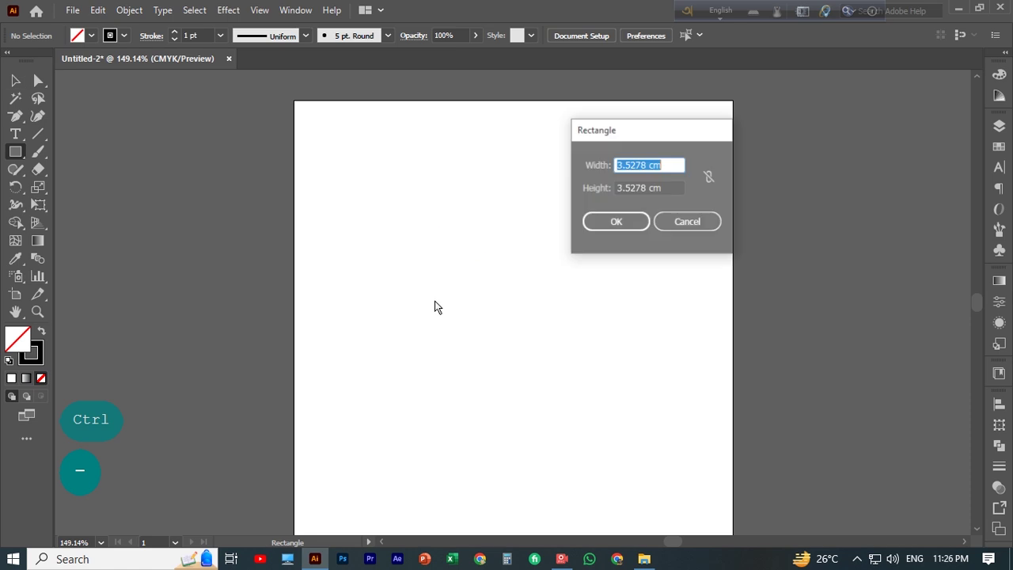
{"action": "left_click_drag", "start_coordinate": [645, 164], "coordinate": [580, 170]}
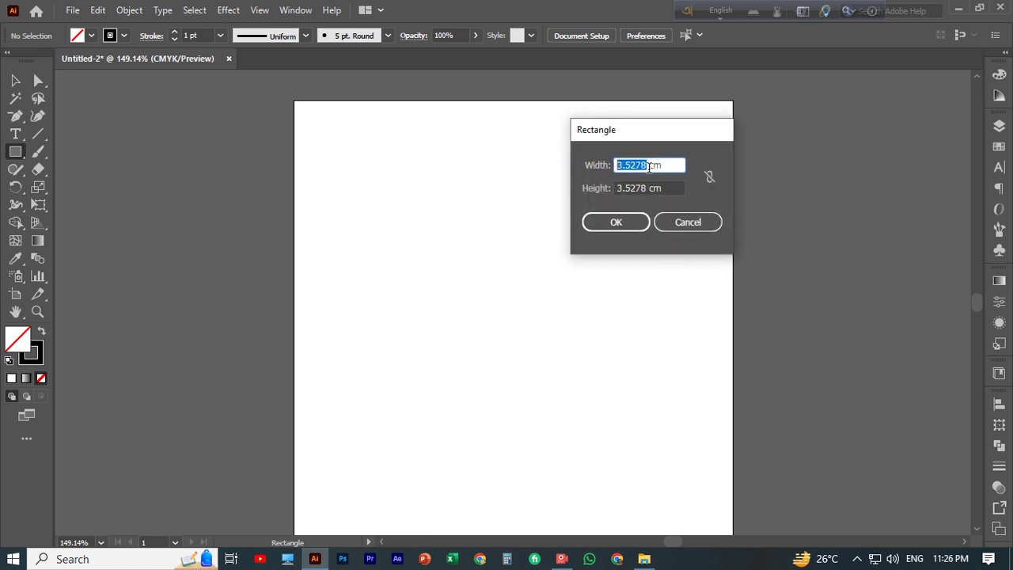
{"action": "type", "text": "9"}
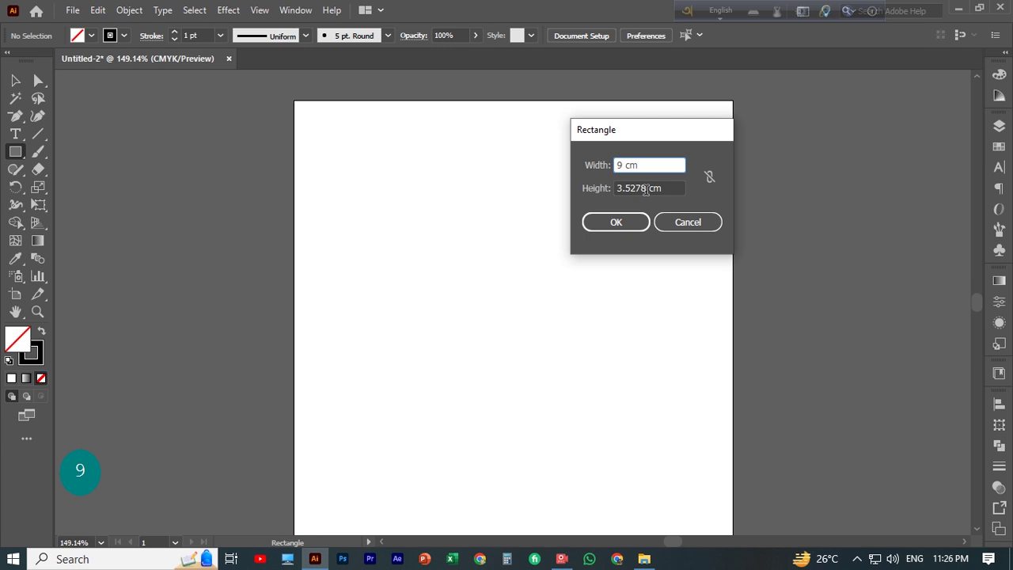
{"action": "left_click_drag", "start_coordinate": [624, 188], "coordinate": [577, 189]}
{"action": "type", "text": "9"}
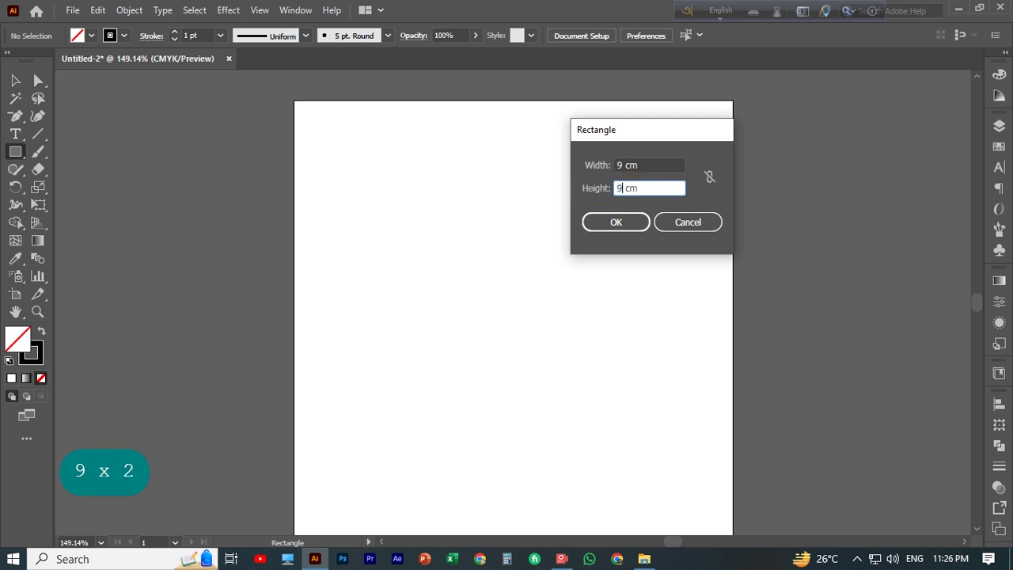
{"action": "left_click", "coordinate": [612, 223]}
Move the 9 cm square fully onto the artboard and deselect it.
{"action": "scroll", "coordinate": [608, 225], "scroll_direction": "down", "scroll_amount": 2}
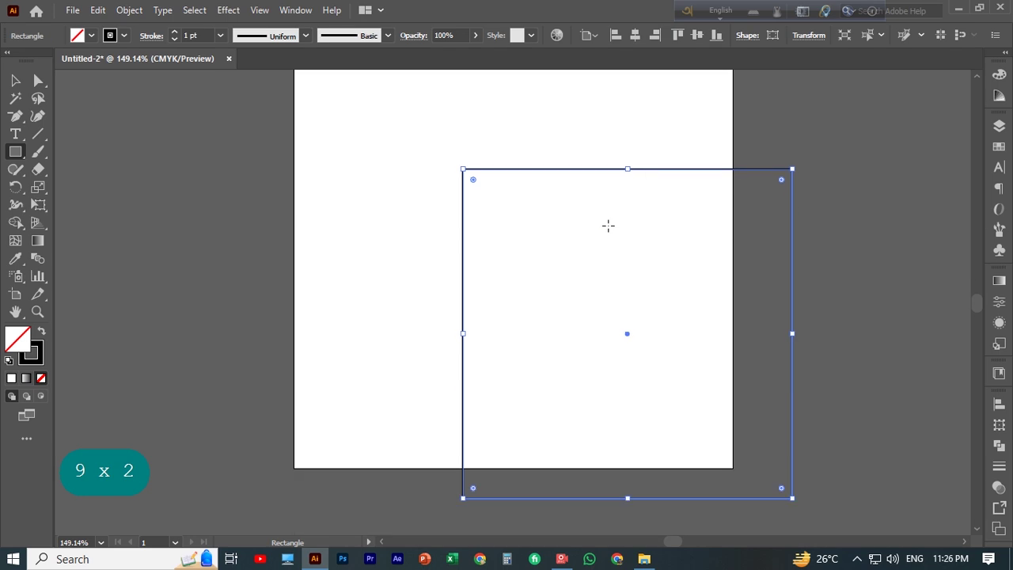
{"action": "scroll", "coordinate": [649, 237], "scroll_direction": "up", "scroll_amount": 2}
{"action": "left_click", "coordinate": [15, 80]}
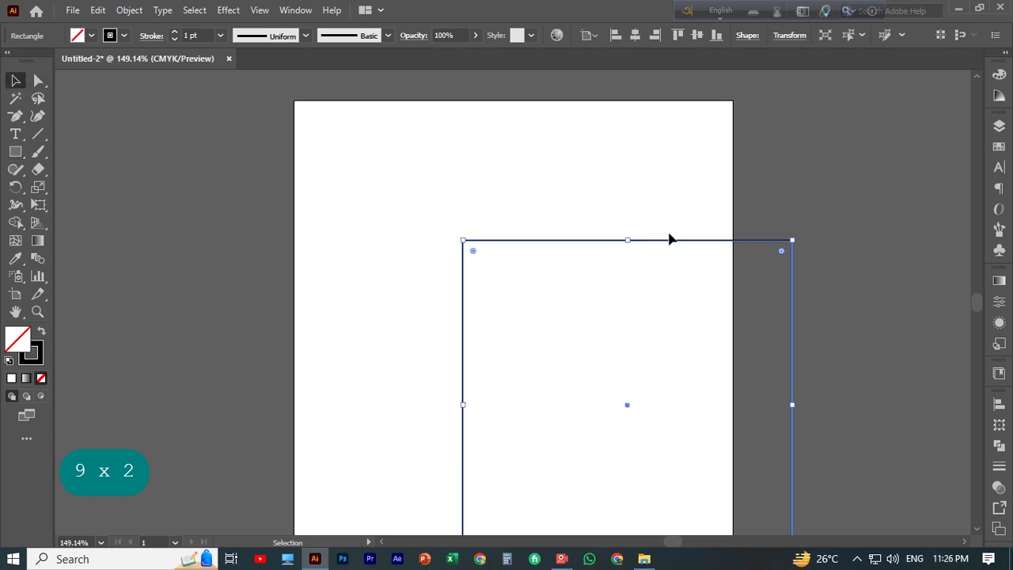
{"action": "left_click_drag", "start_coordinate": [658, 246], "coordinate": [521, 177]}
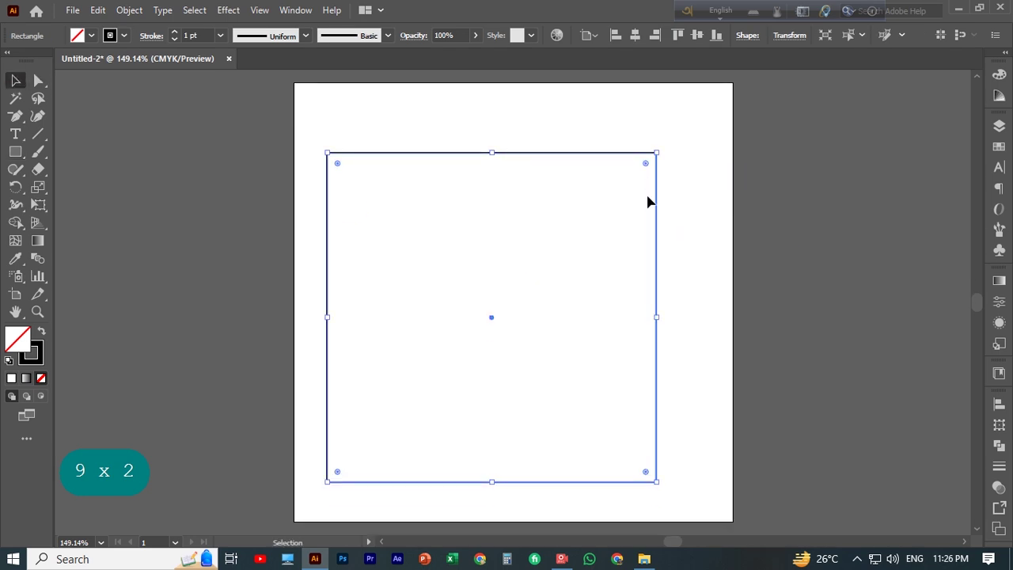
{"action": "key", "text": "ctrl+minus"}
{"action": "left_click", "coordinate": [650, 238]}
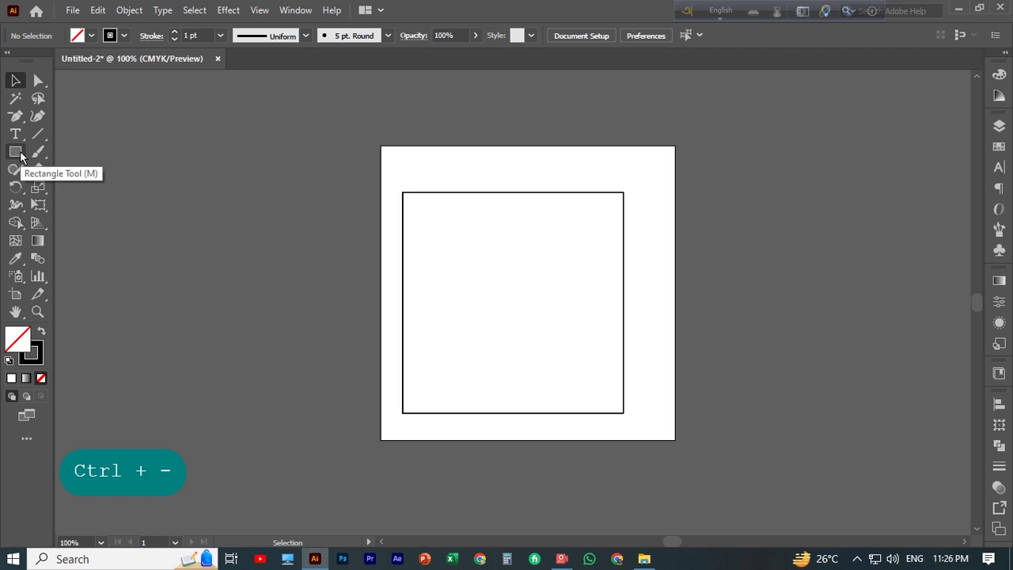
Enlarge the artboard on all four sides around the square to about 34.5 cm wide and 20.3 cm high.
{"action": "left_click", "coordinate": [15, 293]}
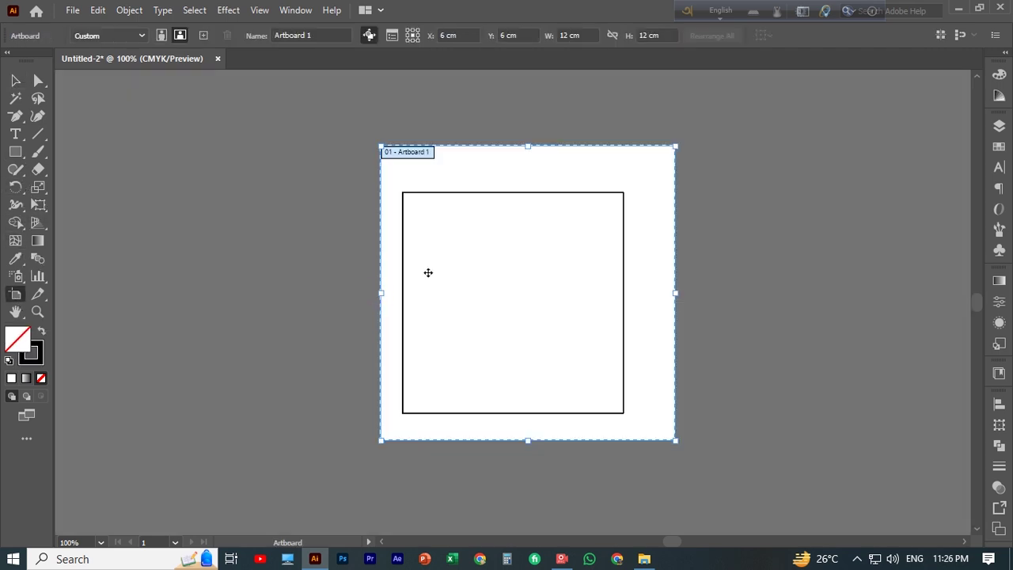
{"action": "left_click_drag", "start_coordinate": [382, 297], "coordinate": [108, 293]}
{"action": "left_click_drag", "start_coordinate": [677, 298], "coordinate": [954, 298]}
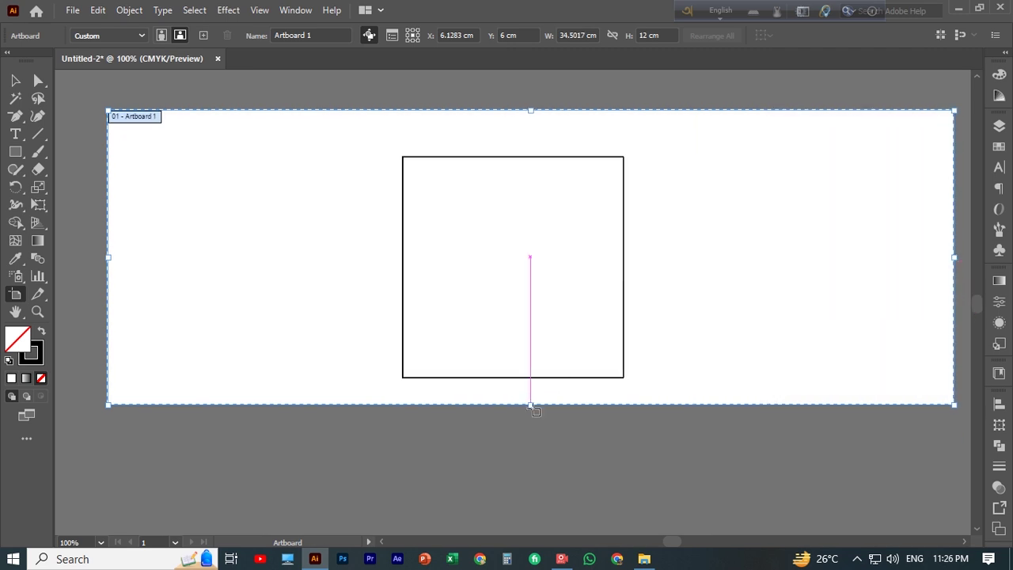
{"action": "left_click_drag", "start_coordinate": [530, 405], "coordinate": [522, 521]}
{"action": "scroll", "coordinate": [599, 410], "scroll_direction": "up", "scroll_amount": 2}
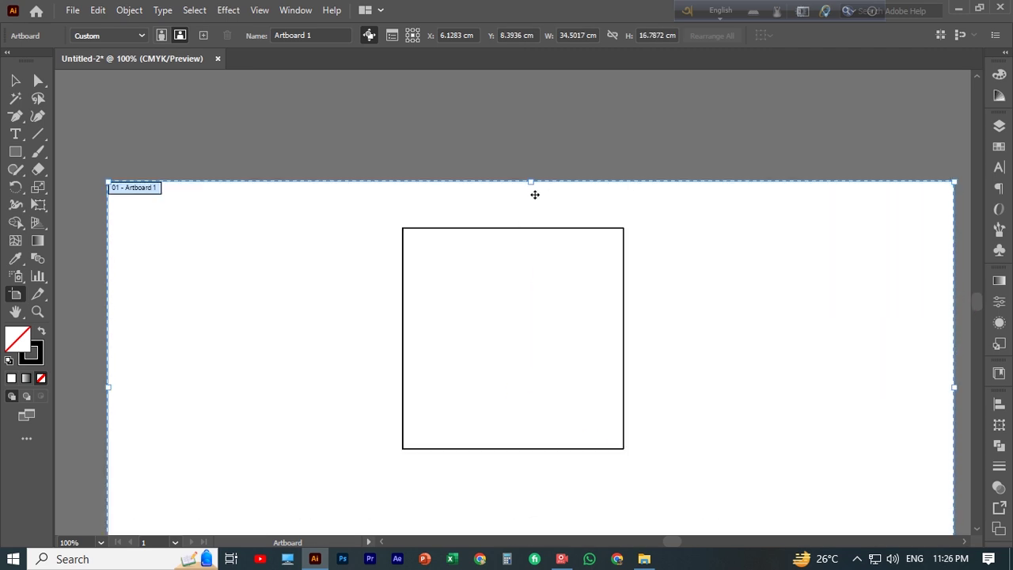
{"action": "left_click_drag", "start_coordinate": [531, 181], "coordinate": [529, 95]}
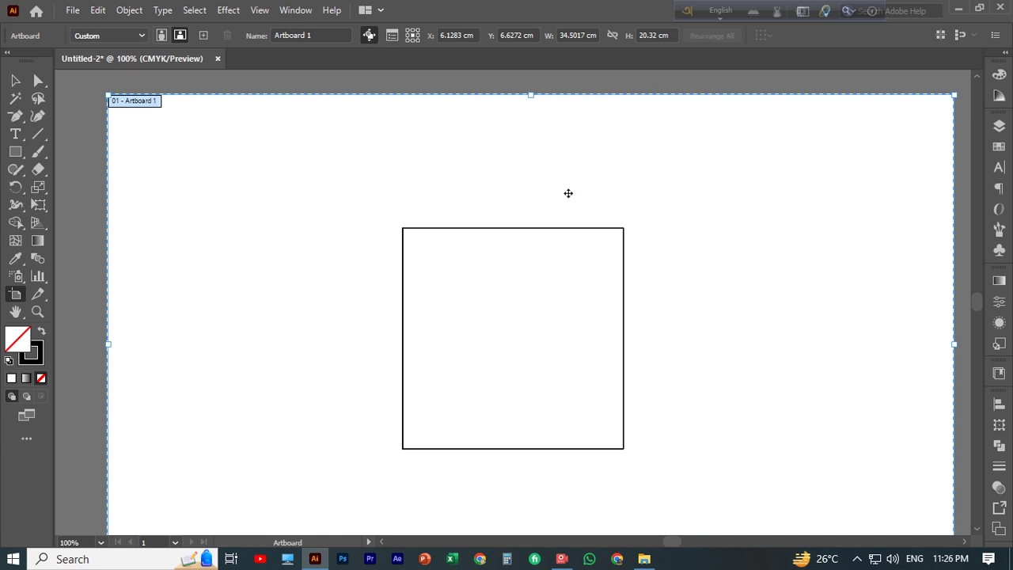
{"action": "key", "text": "ctrl+minus"}
{"action": "key", "text": "ctrl+minus"}
{"action": "scroll", "coordinate": [343, 168], "scroll_direction": "down", "scroll_amount": 2}
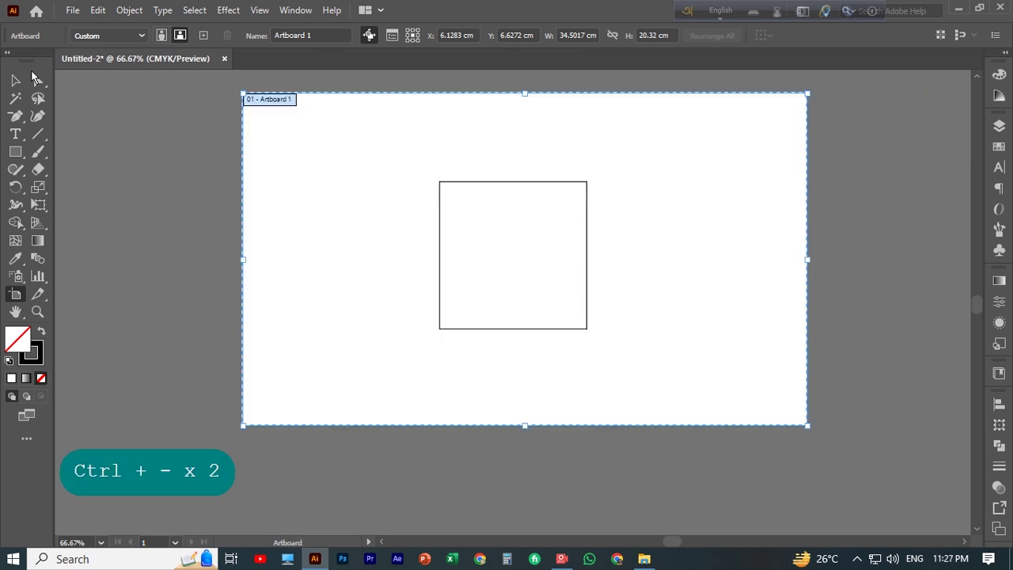
{"action": "left_click", "coordinate": [15, 79]}
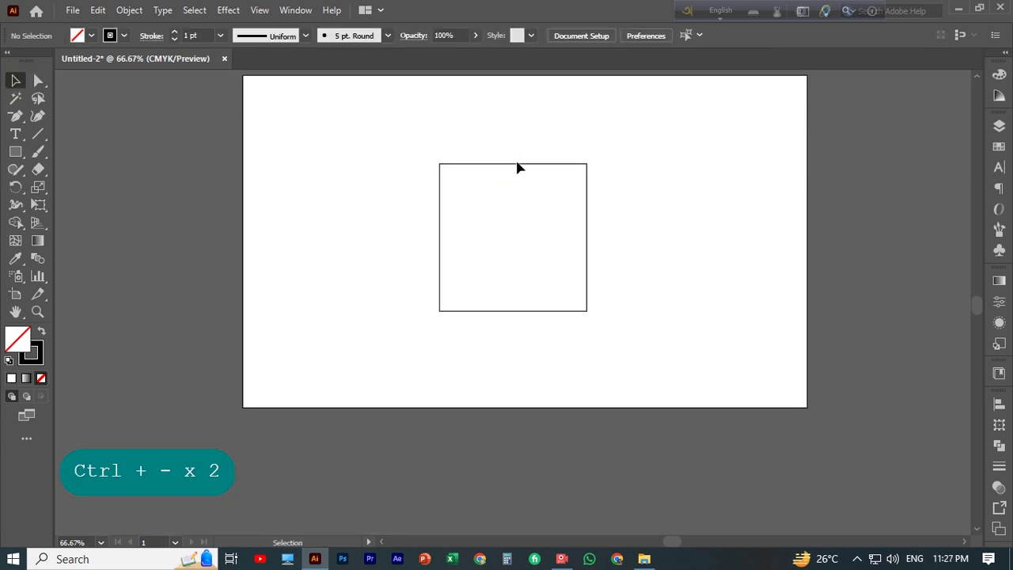
Move the 9 cm square to the left part of the enlarged artboard.
{"action": "left_click", "coordinate": [528, 165]}
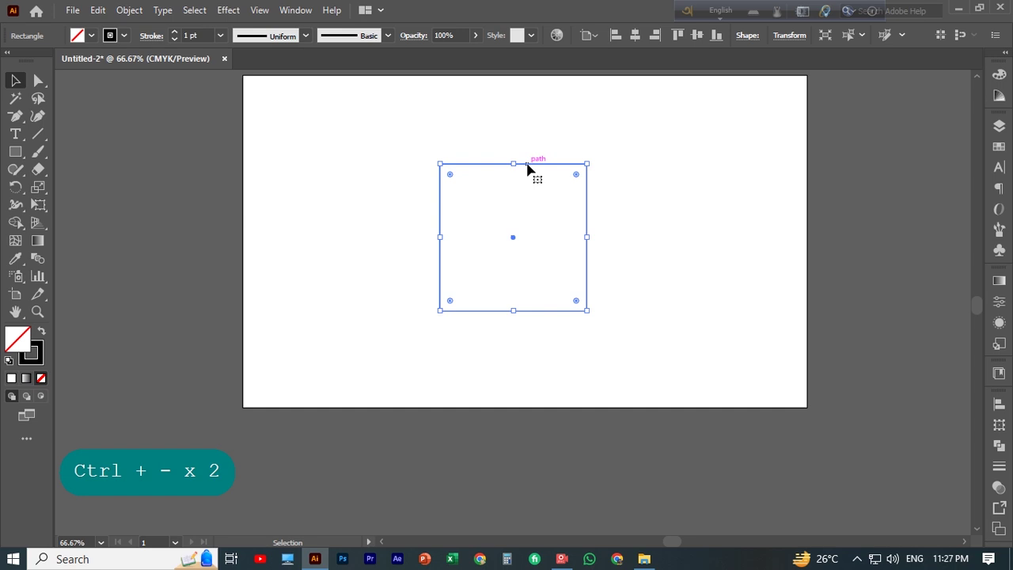
{"action": "left_click_drag", "start_coordinate": [528, 166], "coordinate": [396, 161]}
{"action": "scroll", "coordinate": [559, 201], "scroll_direction": "up", "scroll_amount": 1}
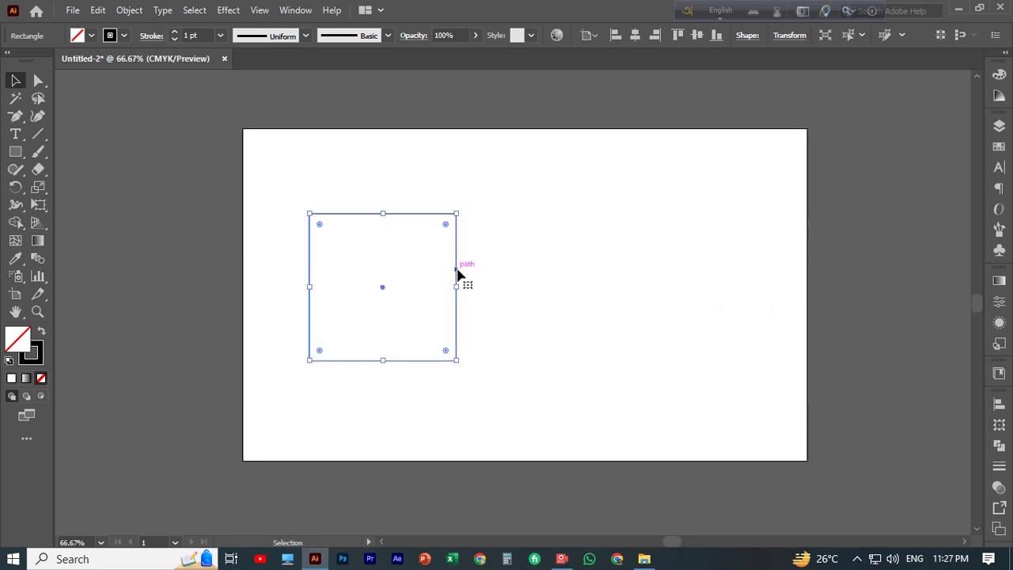
{"action": "scroll", "coordinate": [588, 321], "scroll_direction": "up", "scroll_amount": 1}
{"action": "scroll", "coordinate": [538, 323], "scroll_direction": "down", "scroll_amount": 1}
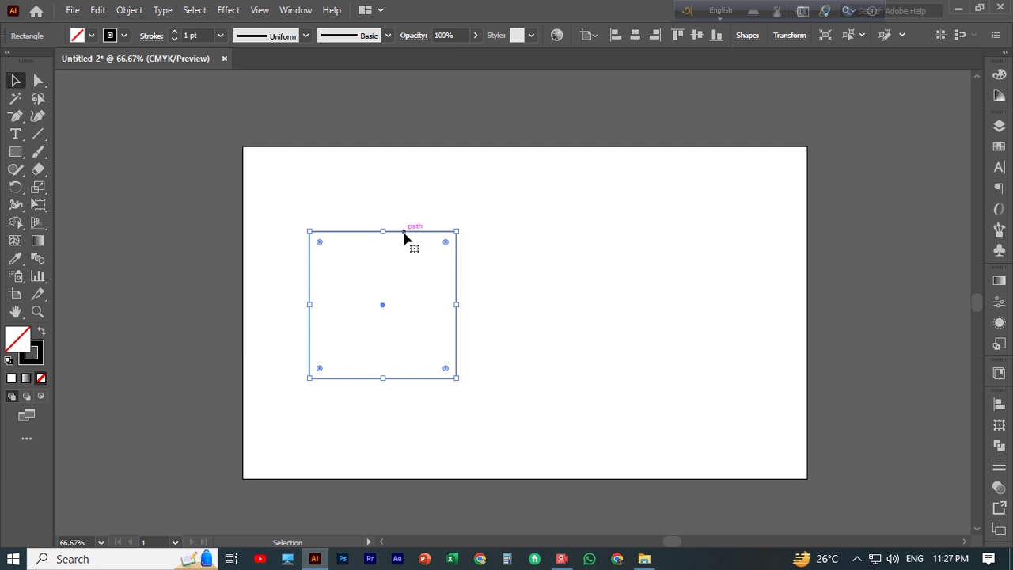
Duplicate the 9 cm square directly above the original so their edges meet.
{"action": "key", "text": "alt"}
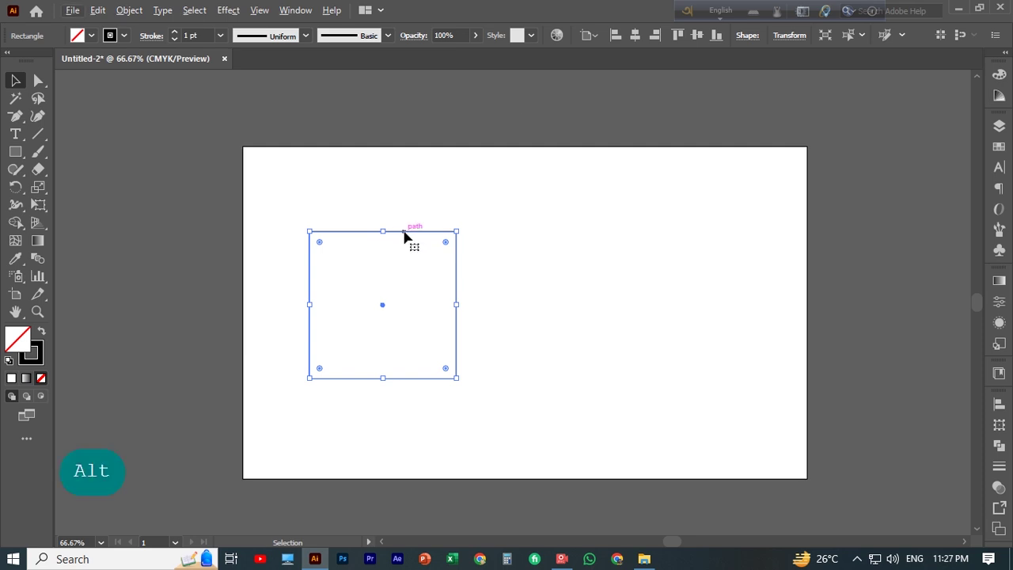
{"action": "key", "text": "space"}
{"action": "left_click_drag", "start_coordinate": [404, 236], "coordinate": [399, 126]}
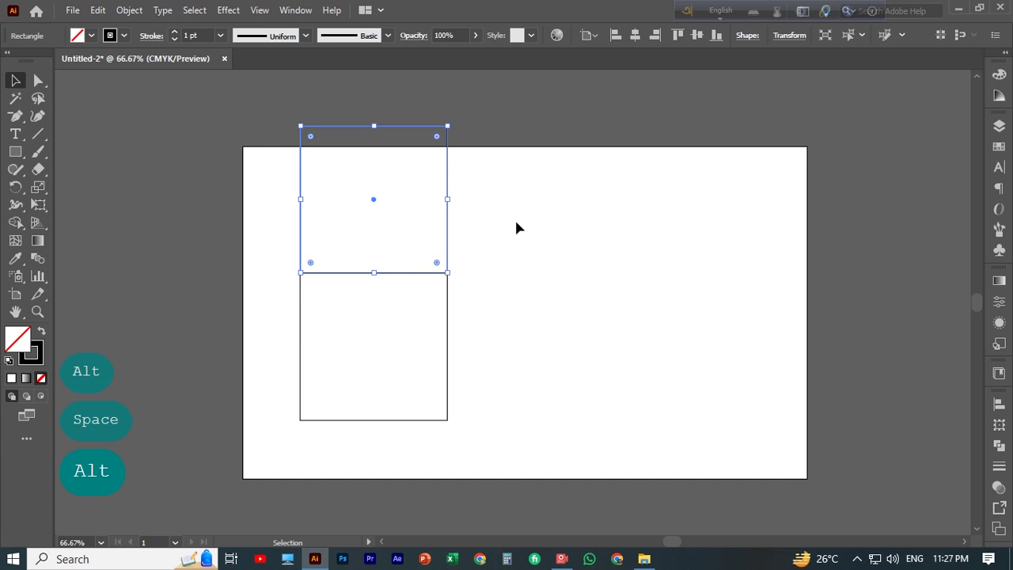
Set the upper square's height to 4 cm, using its bottom-centre as the reference point.
{"action": "left_click", "coordinate": [790, 36]}
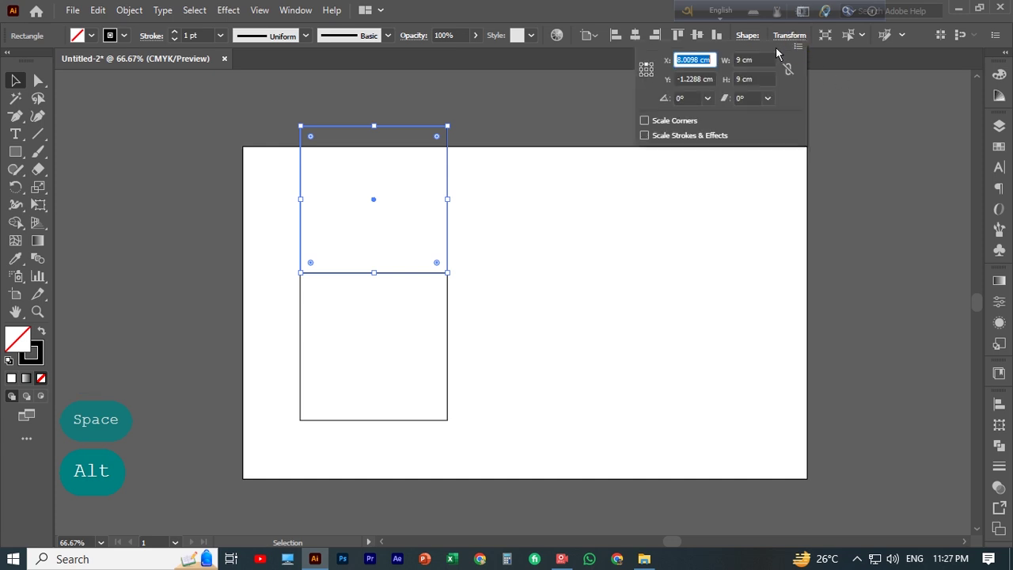
{"action": "left_click", "coordinate": [646, 74]}
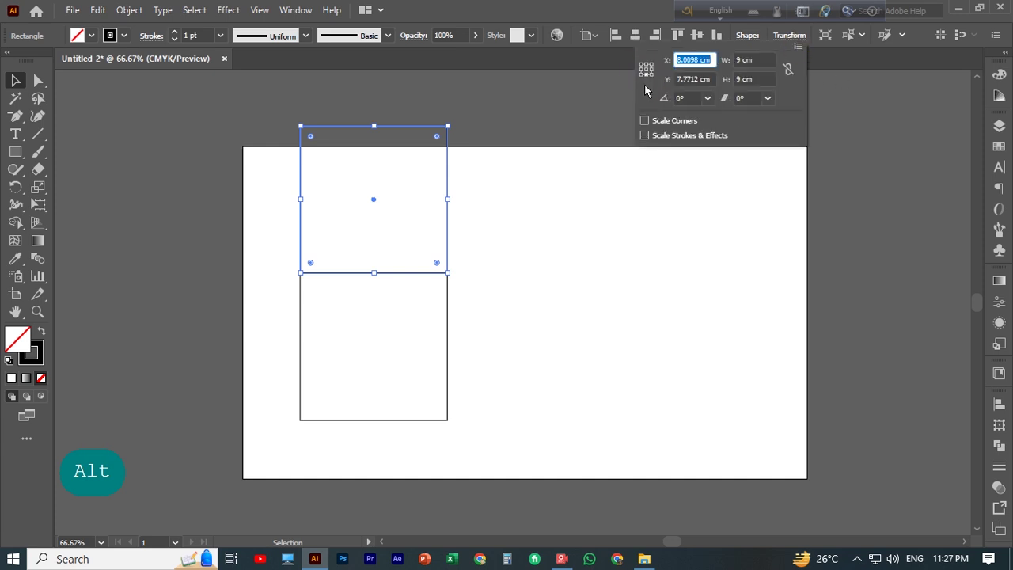
{"action": "double_click", "coordinate": [739, 79]}
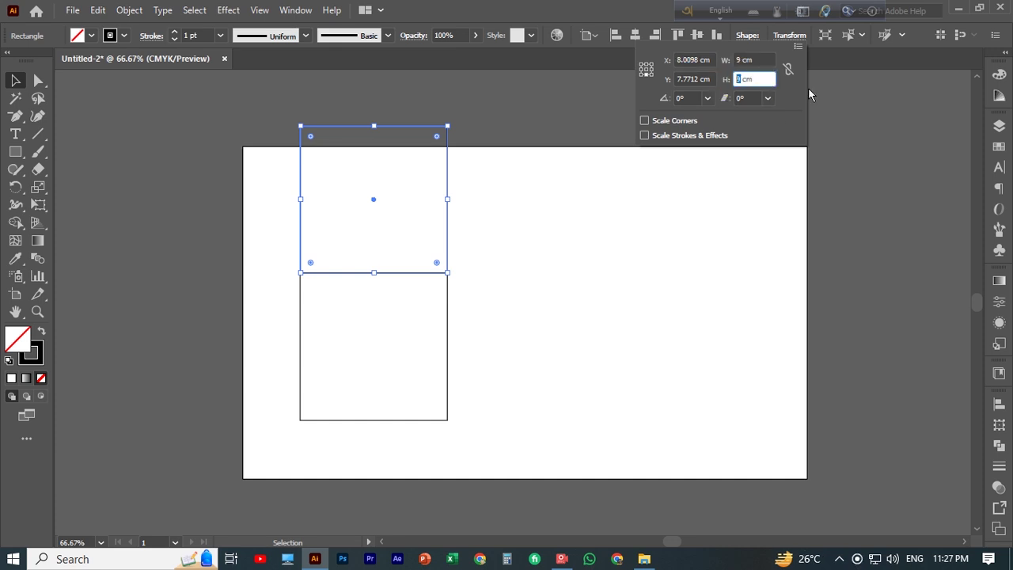
{"action": "type", "text": "4"}
{"action": "key", "text": "Return"}
{"action": "scroll", "coordinate": [506, 205], "scroll_direction": "down", "scroll_amount": 1}
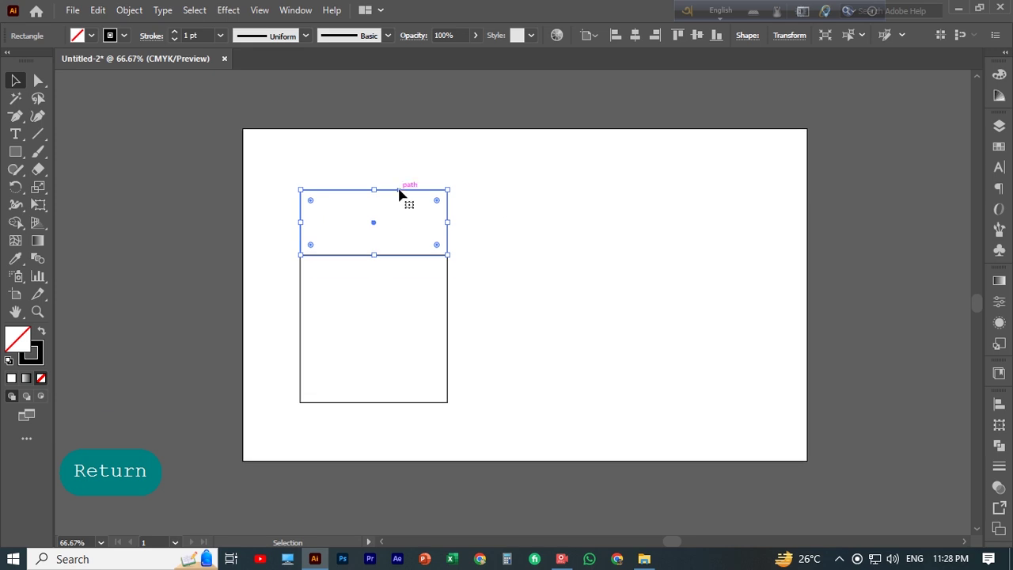
Duplicate the 4 cm high rectangle directly above itself and set the copy's height to 1.5 cm.
{"action": "left_click_drag", "start_coordinate": [399, 193], "coordinate": [401, 124]}
{"action": "scroll", "coordinate": [407, 169], "scroll_direction": "up", "scroll_amount": 1}
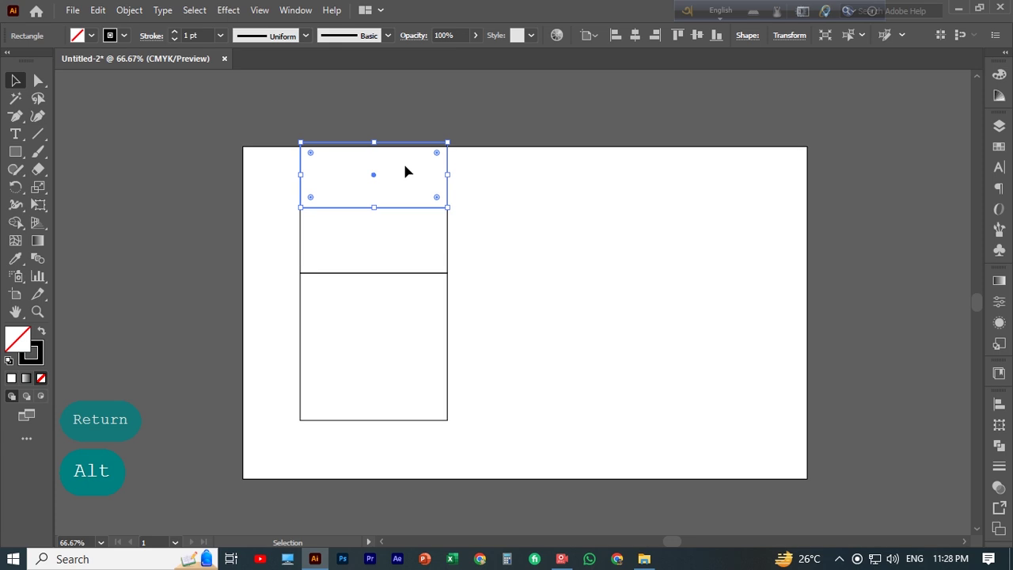
{"action": "left_click", "coordinate": [789, 35]}
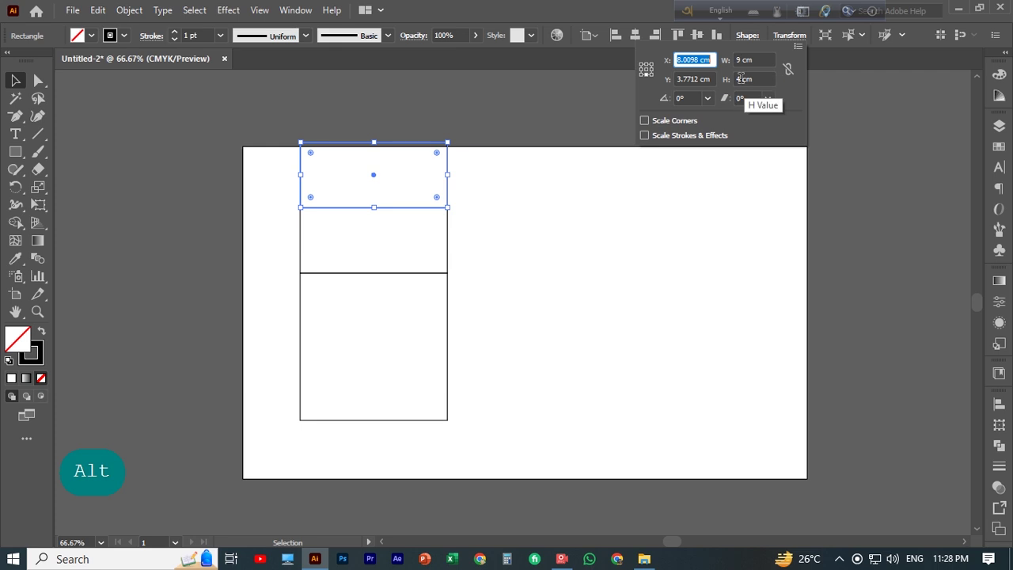
{"action": "double_click", "coordinate": [731, 79]}
{"action": "type", "text": "1.5"}
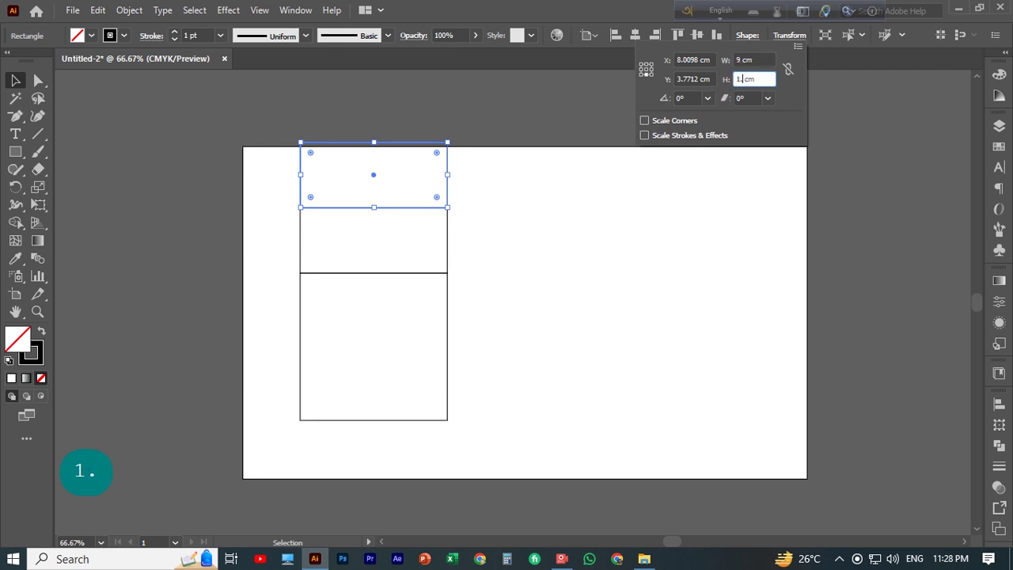
{"action": "key", "text": "Return"}
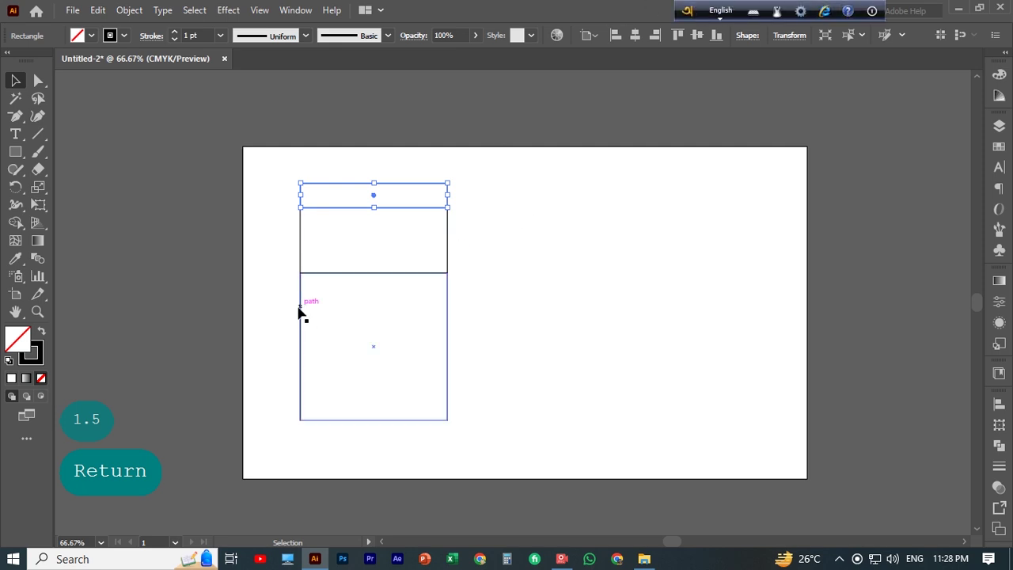
Duplicate the 9 cm square directly to its left and set the copy's width to 1.5 cm from the right-centre reference point.
{"action": "left_click_drag", "start_coordinate": [301, 316], "coordinate": [152, 312]}
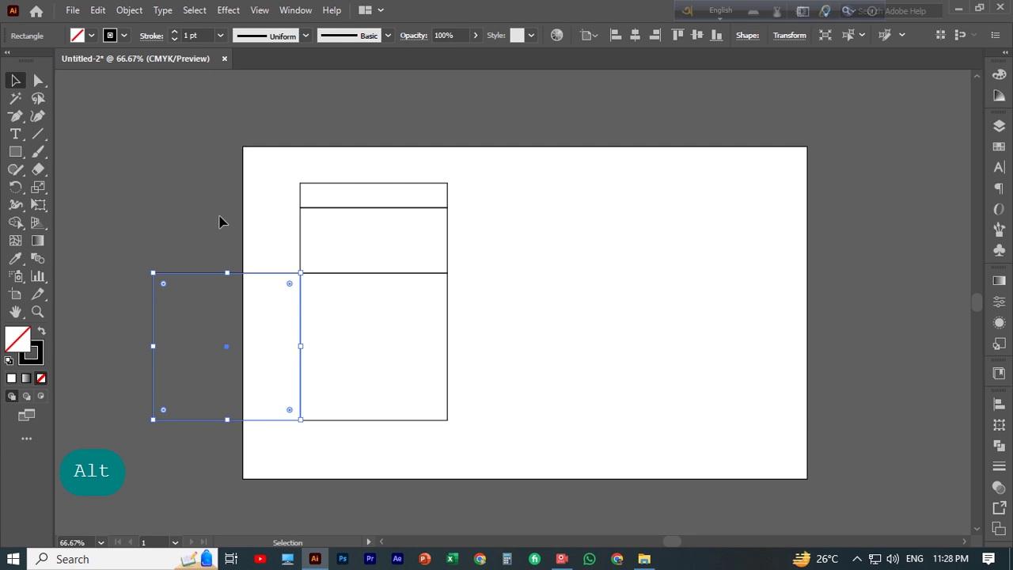
{"action": "left_click", "coordinate": [789, 36]}
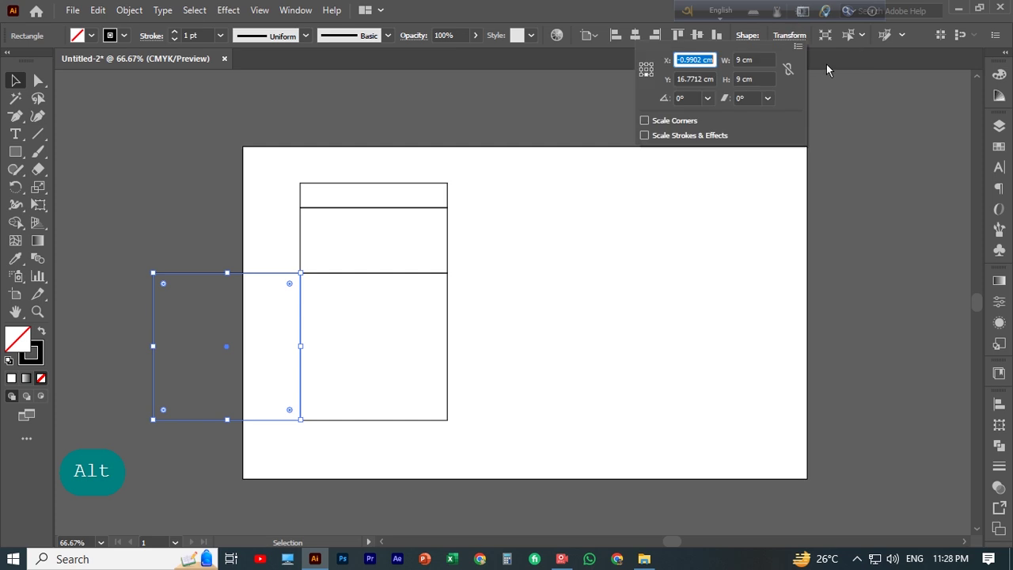
{"action": "double_click", "coordinate": [740, 59]}
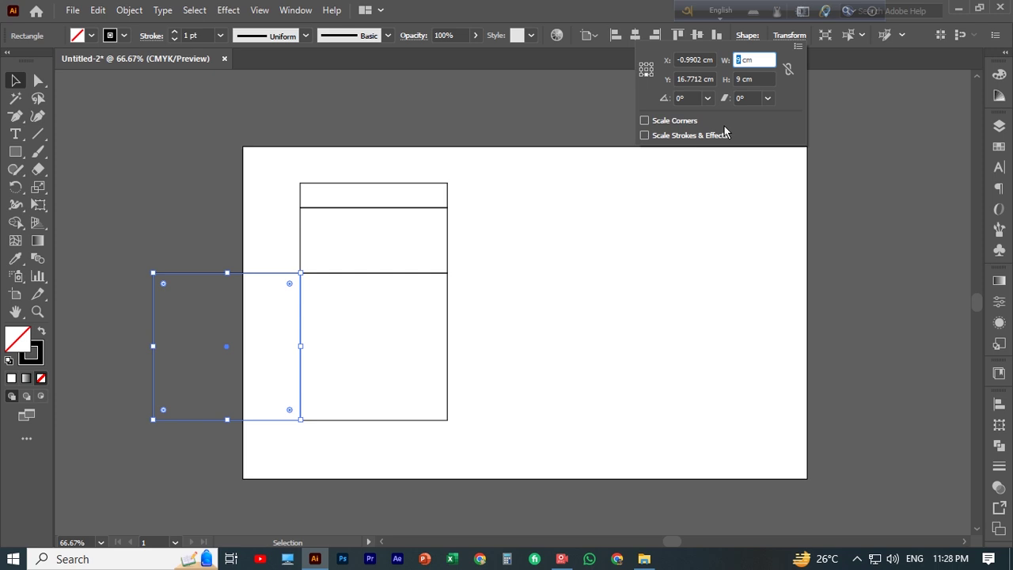
{"action": "type", "text": "1.5"}
{"action": "left_click", "coordinate": [652, 70]}
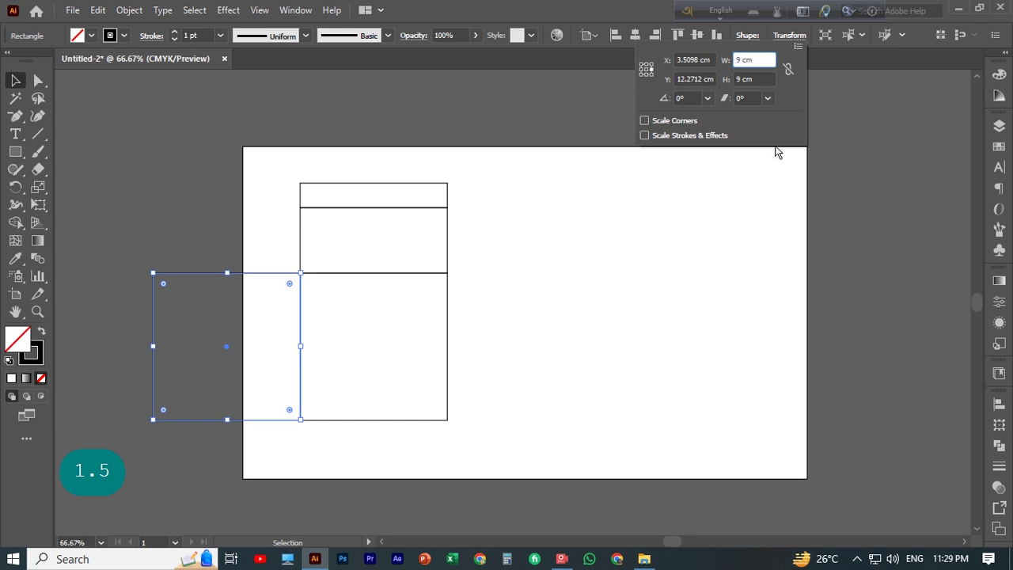
{"action": "key", "text": "Return"}
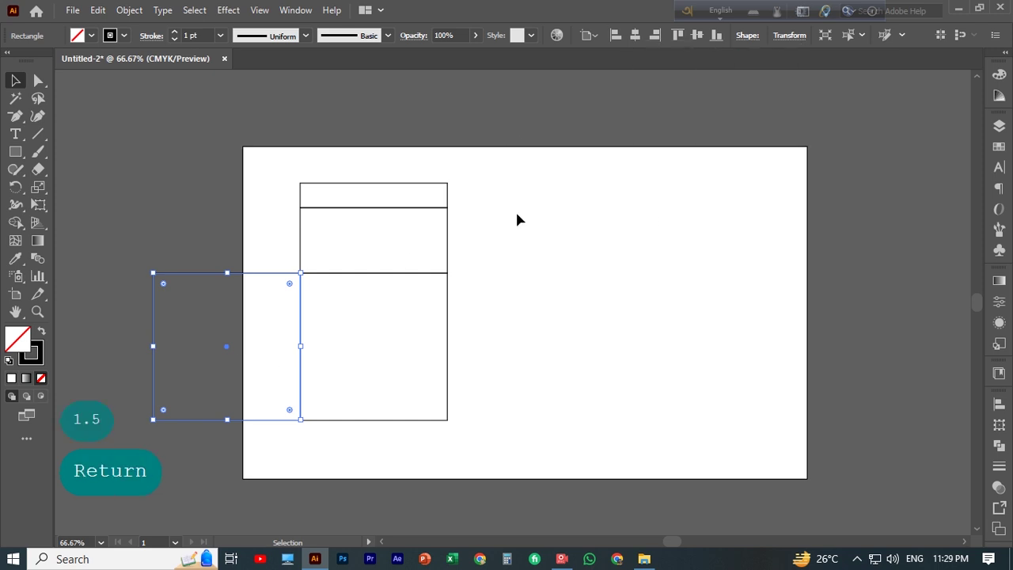
{"action": "left_click", "coordinate": [790, 36]}
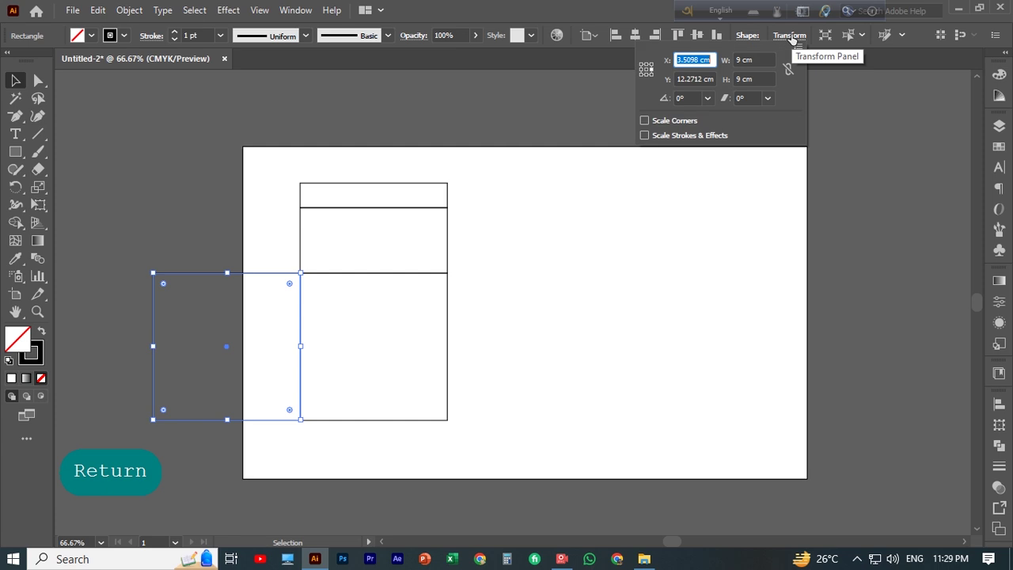
{"action": "double_click", "coordinate": [738, 59]}
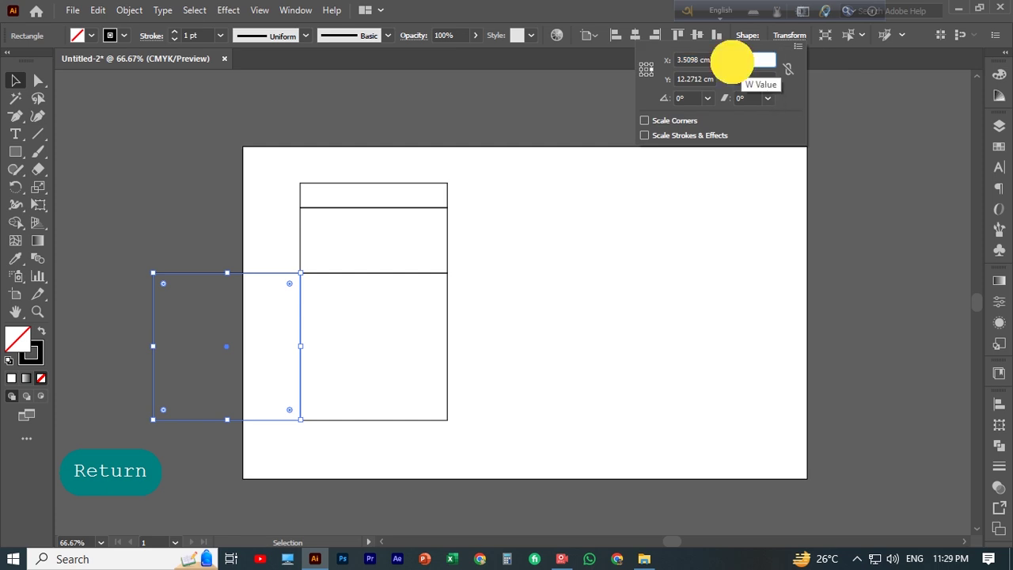
{"action": "type", "text": "1.5"}
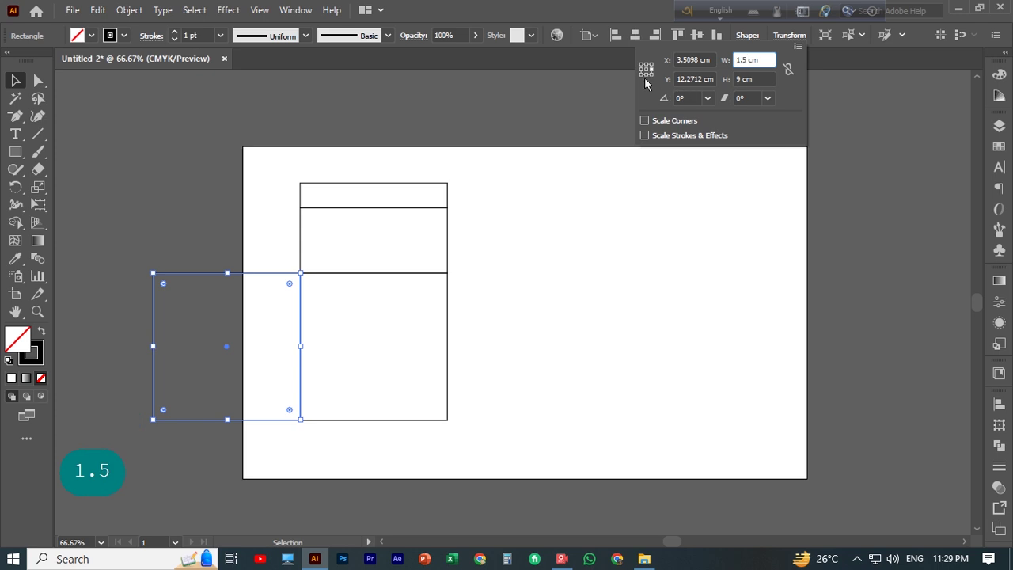
{"action": "key", "text": "Return"}
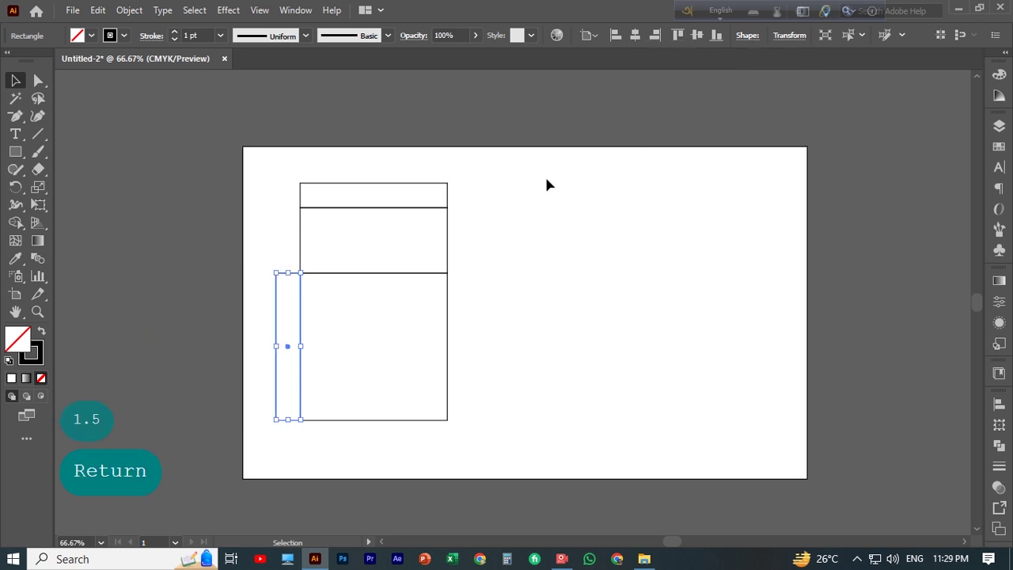
Duplicate the 9 cm square directly to its right and set the copy's width to 3.5 cm from the left-centre reference point.
{"action": "scroll", "coordinate": [523, 205], "scroll_direction": "down", "scroll_amount": 1}
{"action": "left_click", "coordinate": [504, 241]}
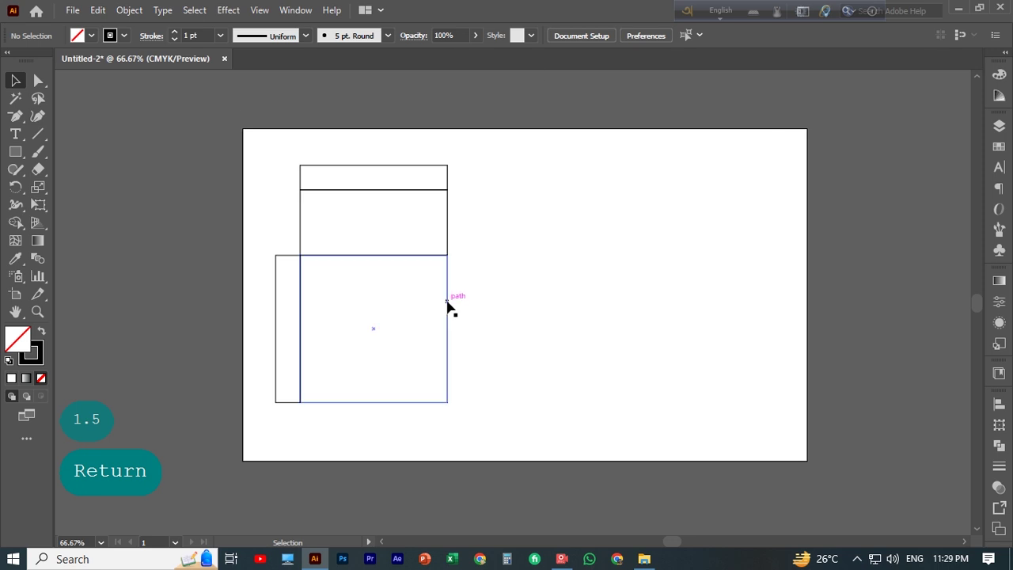
{"action": "left_click_drag", "start_coordinate": [447, 307], "coordinate": [596, 307], "text": "alt"}
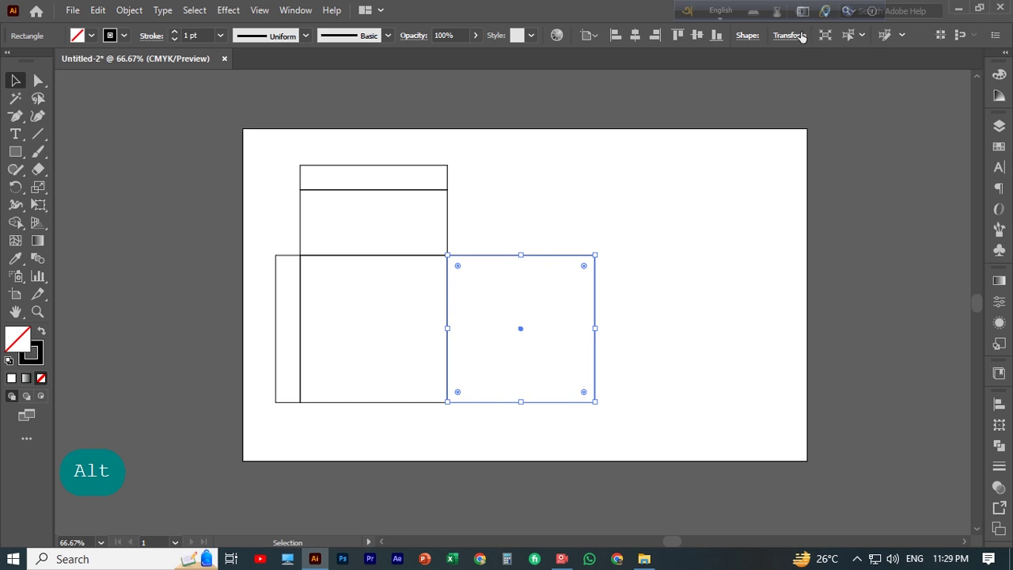
{"action": "left_click", "coordinate": [789, 34]}
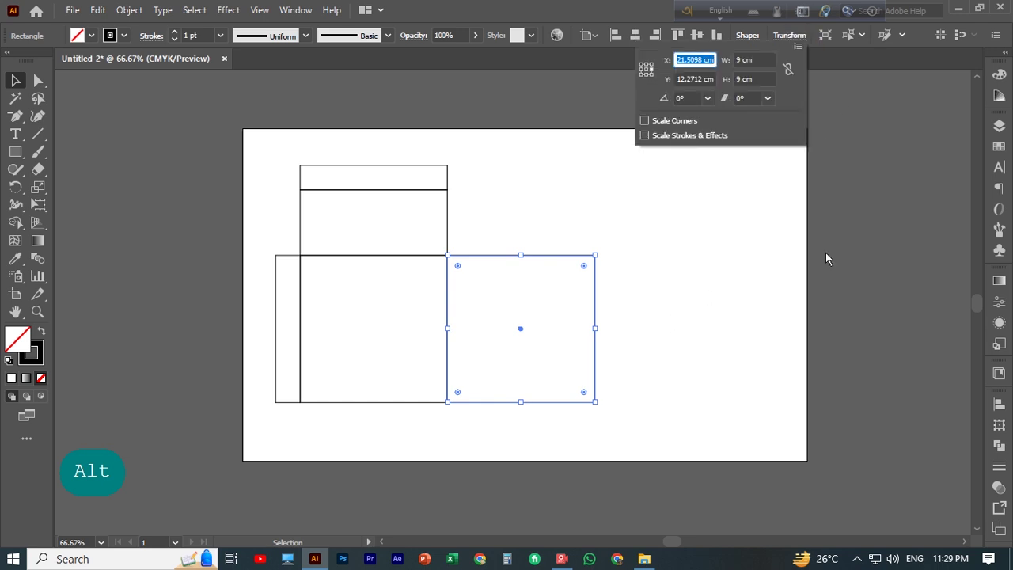
{"action": "double_click", "coordinate": [741, 60]}
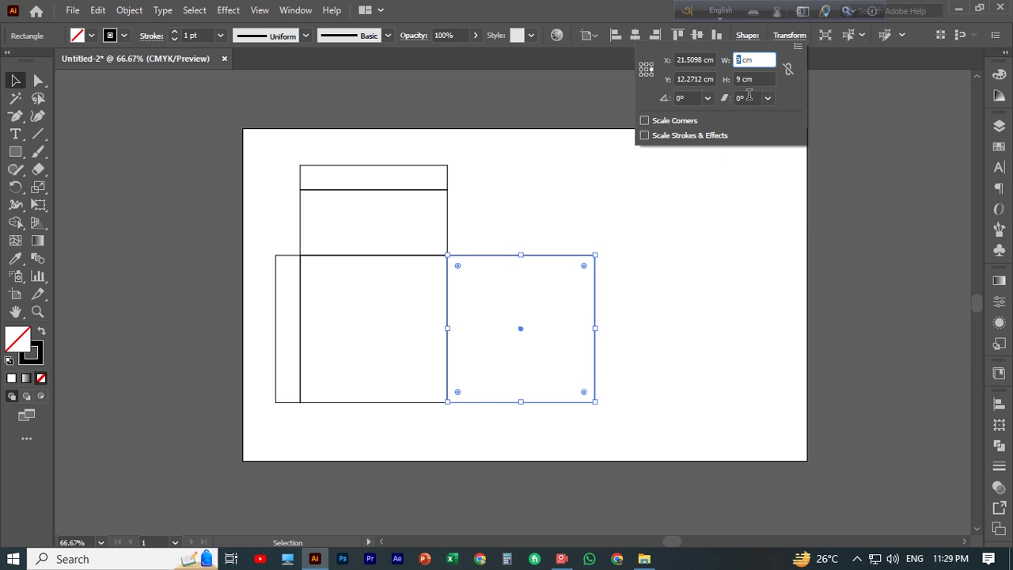
{"action": "type", "text": "3.5"}
{"action": "left_click", "coordinate": [642, 70]}
{"action": "double_click", "coordinate": [738, 59]}
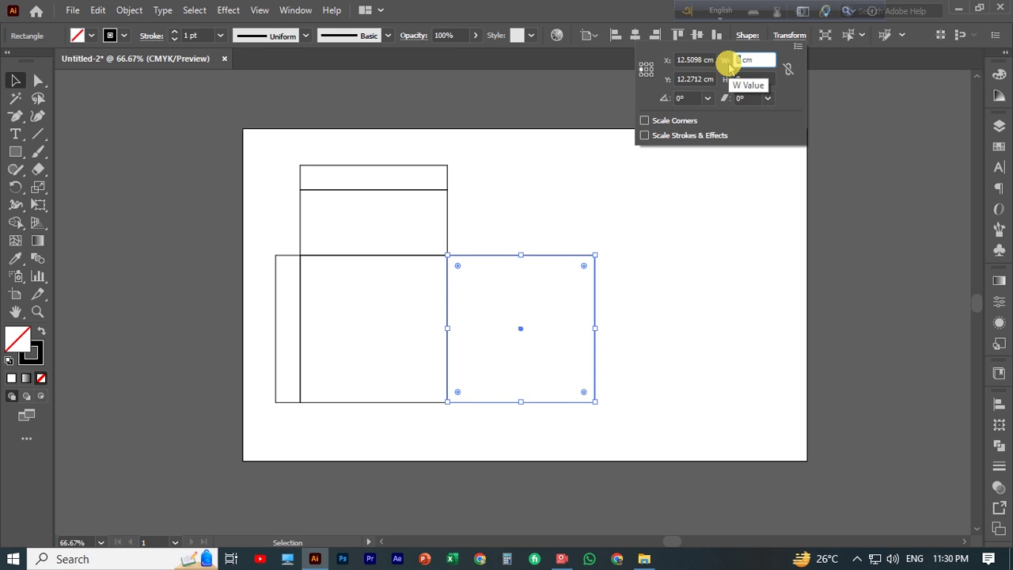
{"action": "type", "text": ".5"}
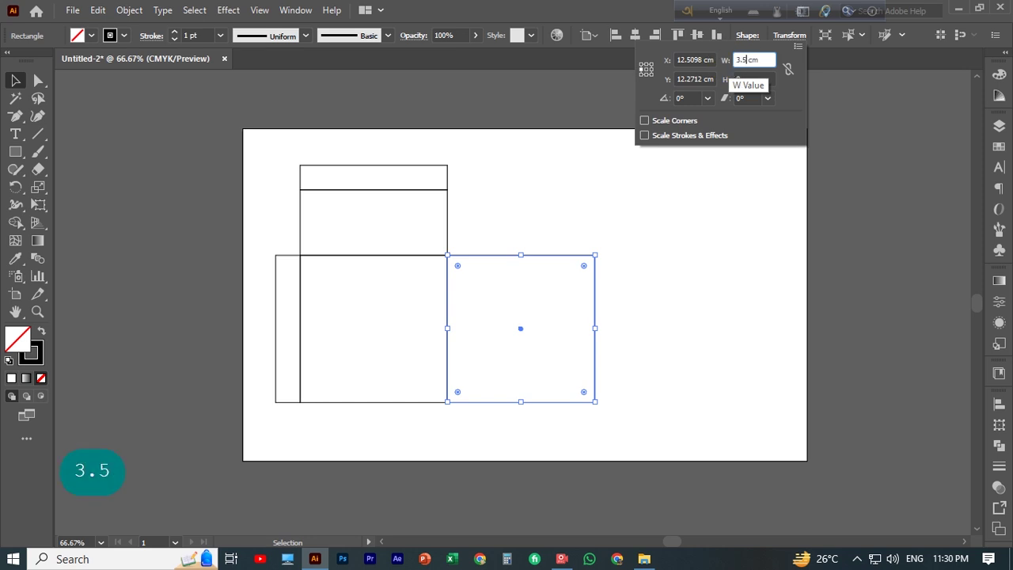
{"action": "key", "text": "Return"}
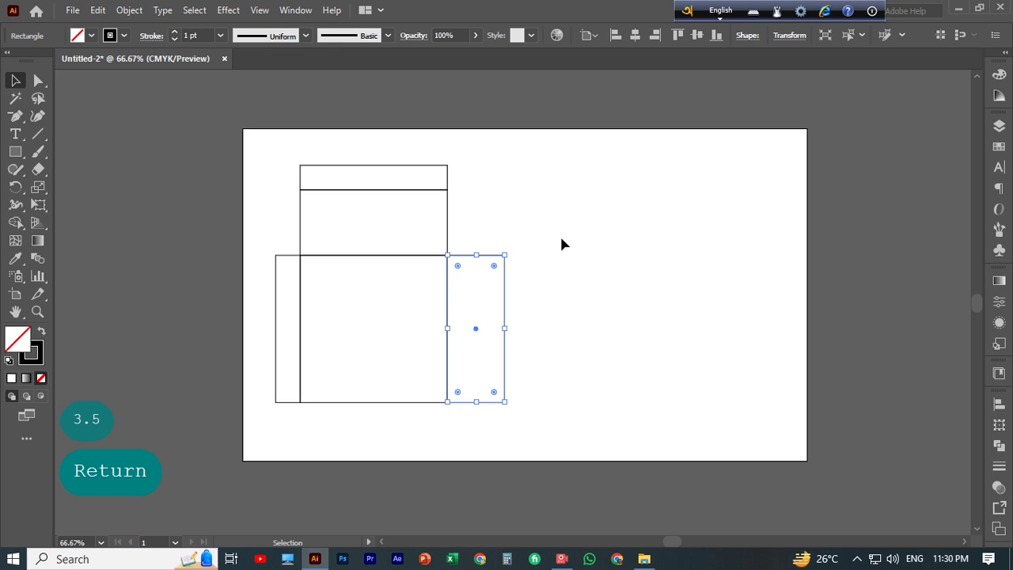
{"action": "left_click", "coordinate": [541, 307]}
{"action": "scroll", "coordinate": [546, 305], "scroll_direction": "down", "scroll_amount": 1}
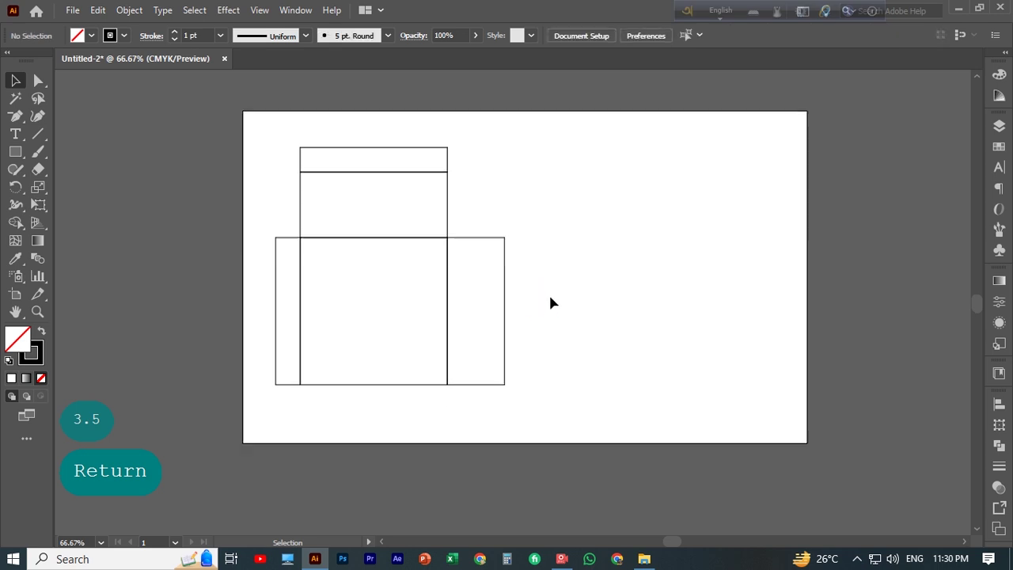
{"action": "scroll", "coordinate": [546, 305], "scroll_direction": "up", "scroll_amount": 1}
{"action": "left_click", "coordinate": [484, 255]}
{"action": "key", "text": "ctrl+plus"}
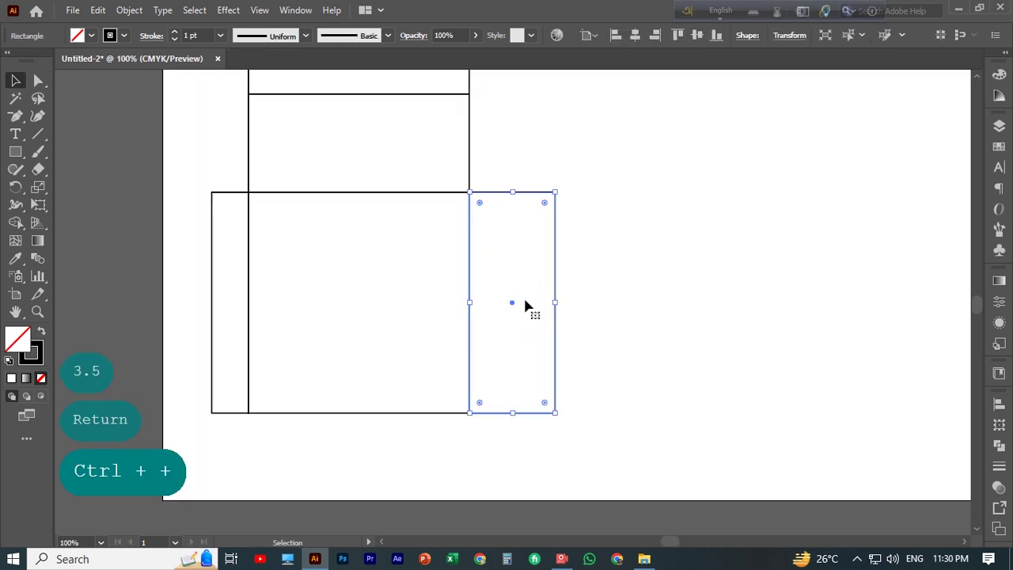
{"action": "scroll", "coordinate": [515, 305], "scroll_direction": "up", "scroll_amount": 1}
{"action": "left_click", "coordinate": [695, 303]}
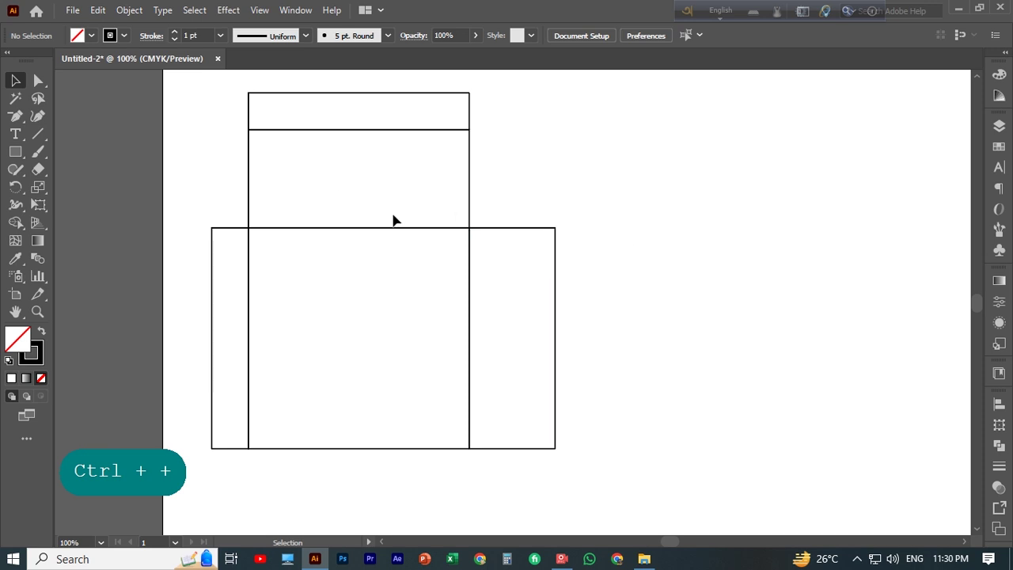
{"action": "scroll", "coordinate": [393, 219], "scroll_direction": "up", "scroll_amount": 1}
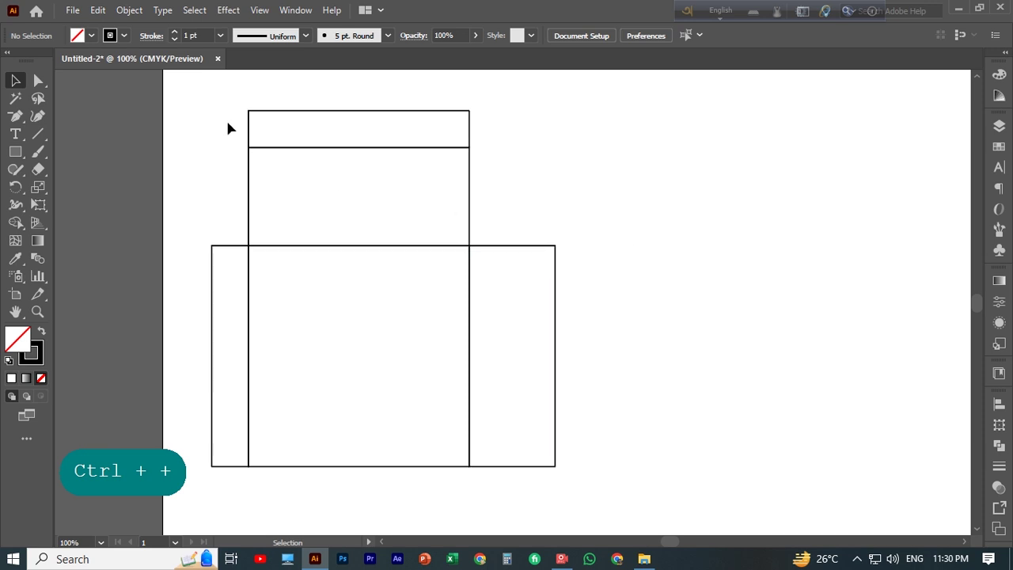
{"action": "left_click", "coordinate": [283, 111]}
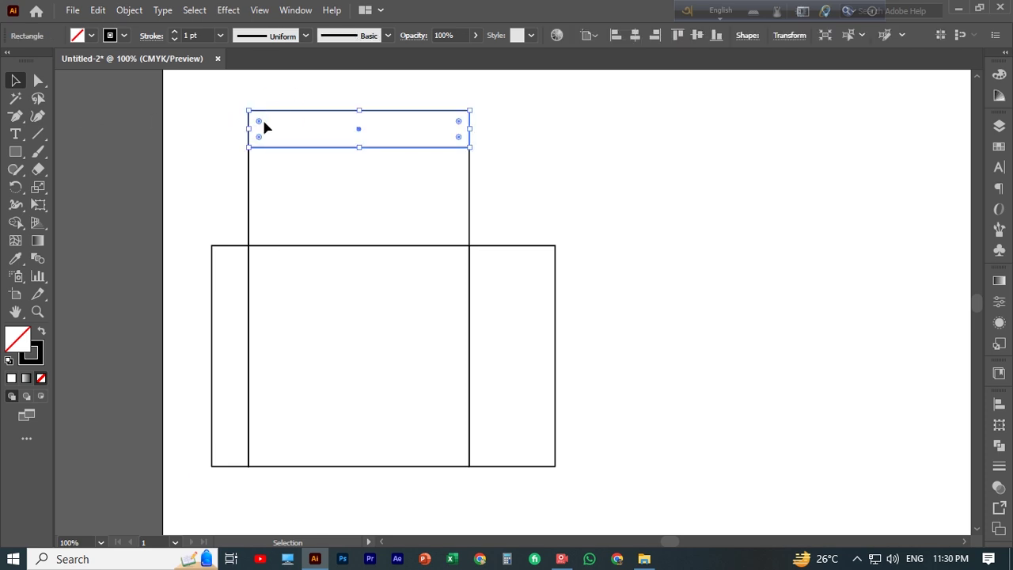
{"action": "left_click", "coordinate": [257, 127]}
{"action": "left_click", "coordinate": [553, 131], "text": "shift"}
{"action": "left_click", "coordinate": [270, 110], "text": "shift"}
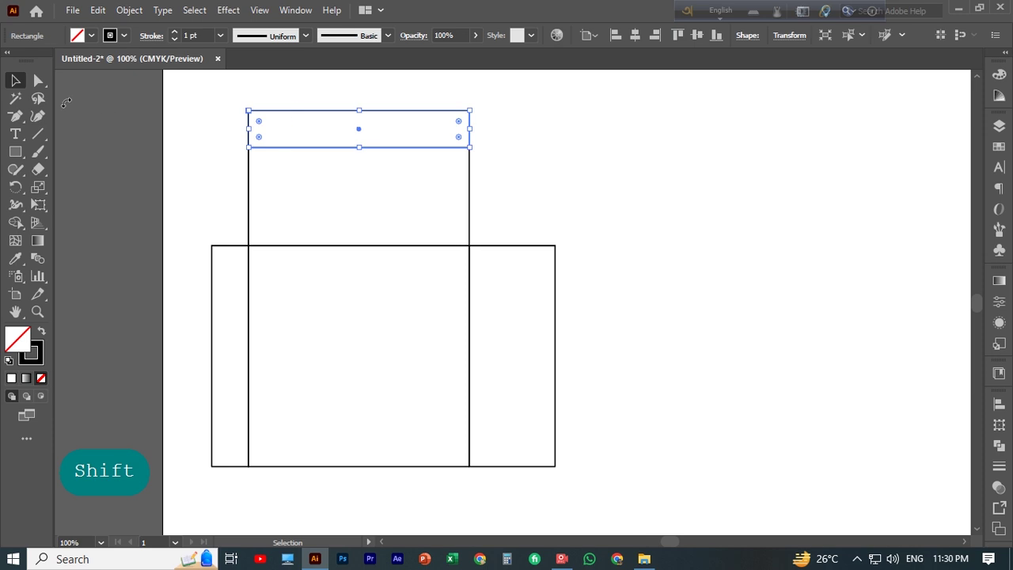
{"action": "left_click", "coordinate": [257, 126], "text": "shift"}
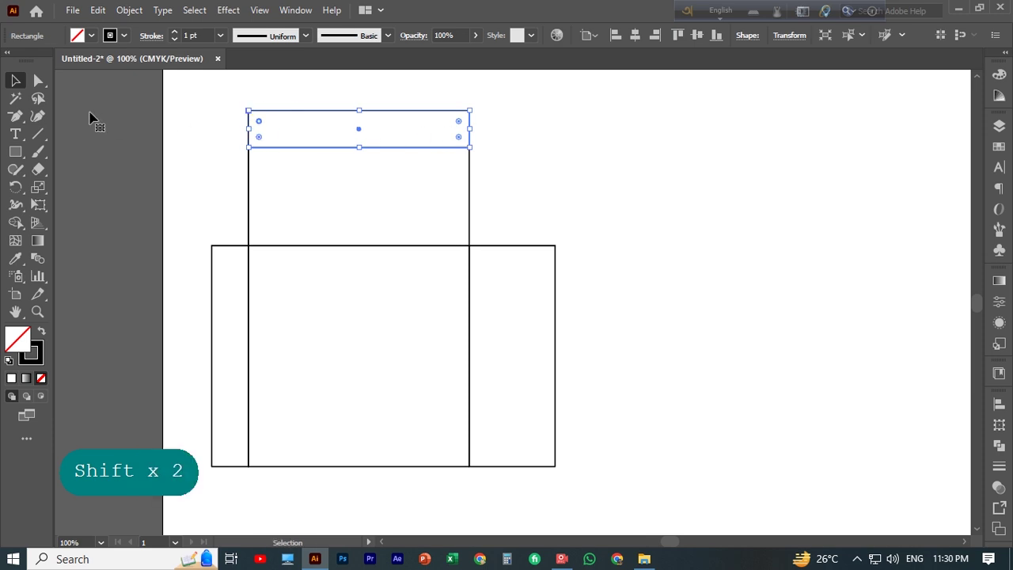
{"action": "left_click", "coordinate": [37, 83]}
{"action": "left_click", "coordinate": [187, 156]}
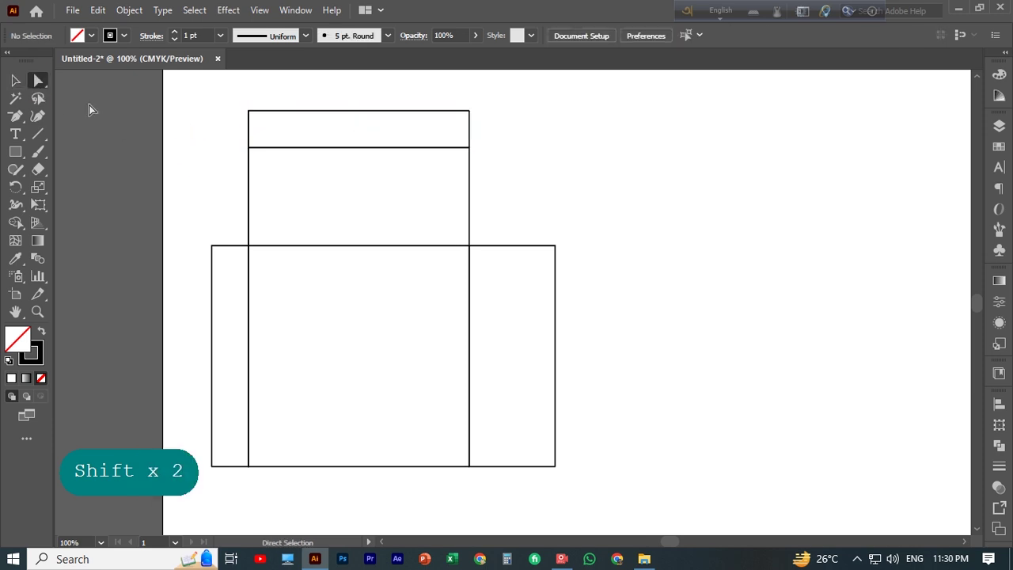
{"action": "left_click", "coordinate": [285, 110]}
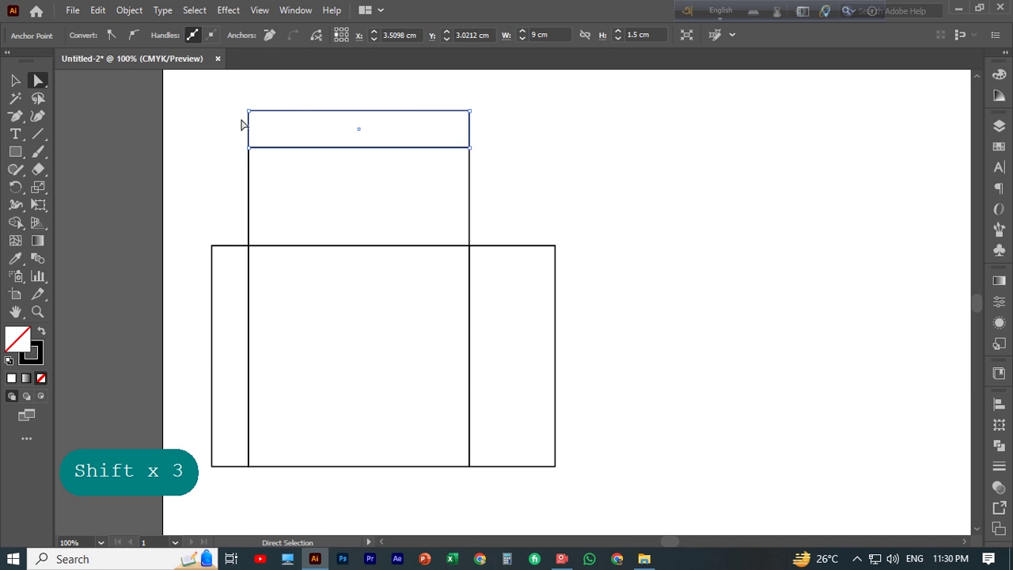
Round the two upper corners of the topmost 1.5 cm flap together, as far as the flap's height allows.
{"action": "left_click", "coordinate": [19, 81]}
{"action": "left_click", "coordinate": [274, 113]}
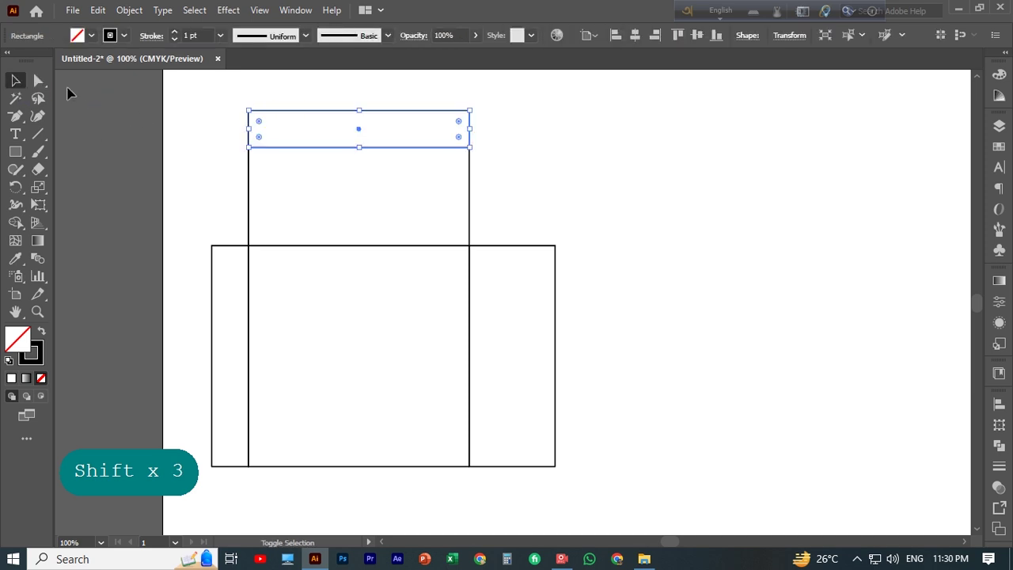
{"action": "left_click", "coordinate": [259, 124], "text": "shift"}
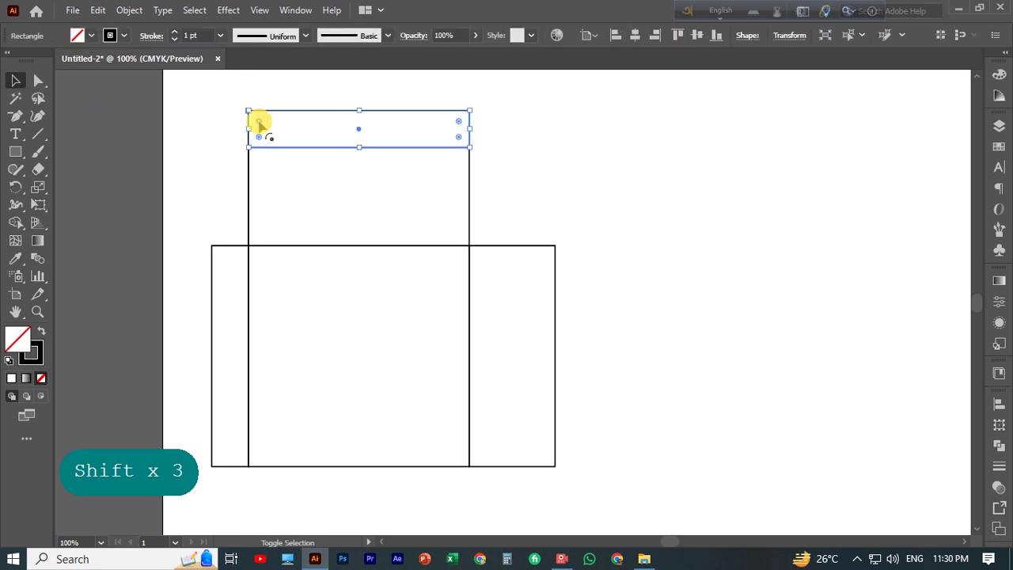
{"action": "left_click", "coordinate": [459, 124], "text": "shift"}
{"action": "left_click_drag", "start_coordinate": [459, 123], "coordinate": [441, 155]}
{"action": "left_click", "coordinate": [606, 152]}
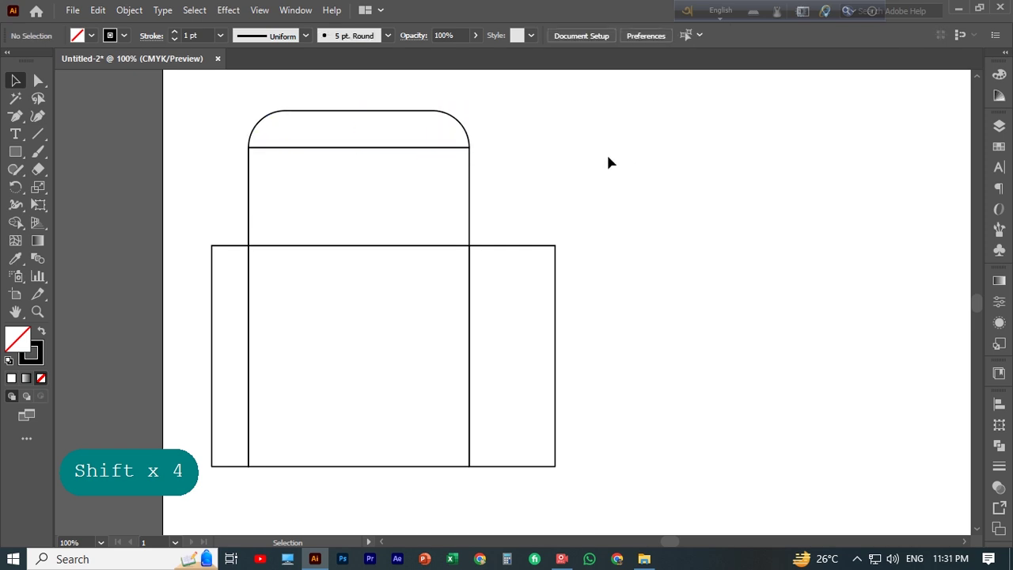
Slant the upper edge of the narrow left flap by nudging only its outer upper corner point down eleven increments.
{"action": "scroll", "coordinate": [609, 150], "scroll_direction": "down", "scroll_amount": 1}
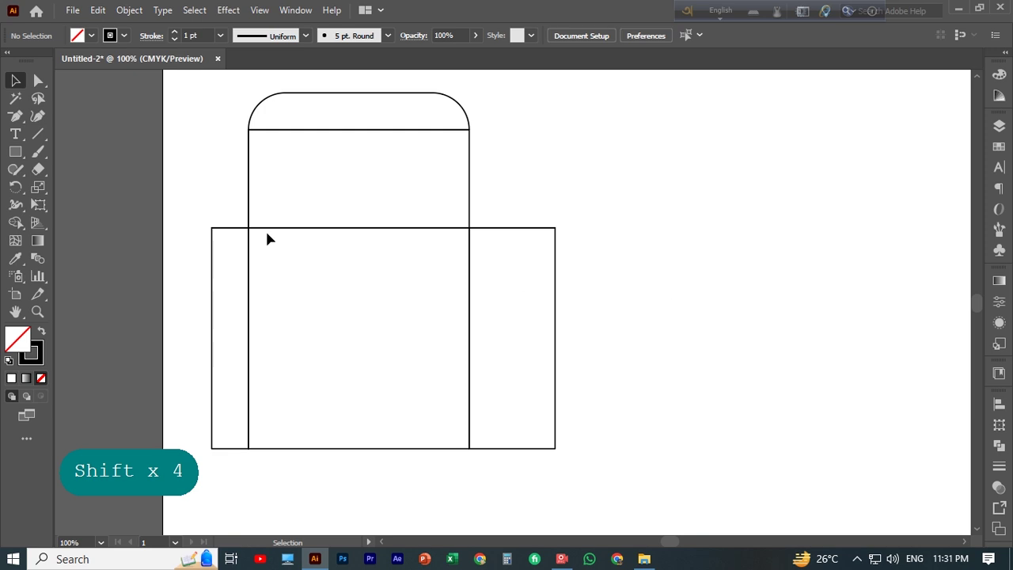
{"action": "left_click", "coordinate": [237, 231]}
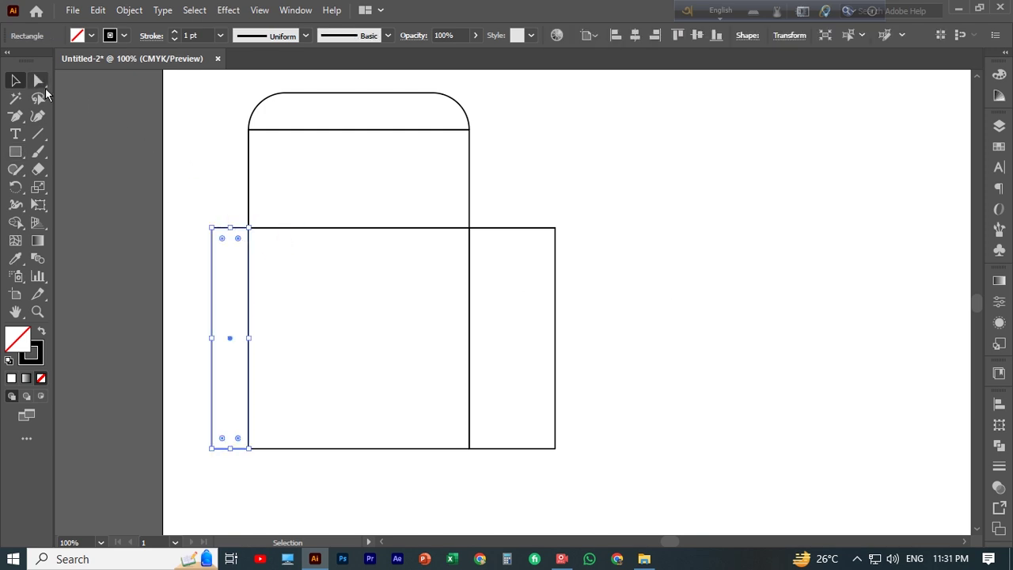
{"action": "left_click", "coordinate": [39, 83]}
{"action": "left_click_drag", "start_coordinate": [190, 210], "coordinate": [213, 243]}
{"action": "left_click", "coordinate": [198, 183]}
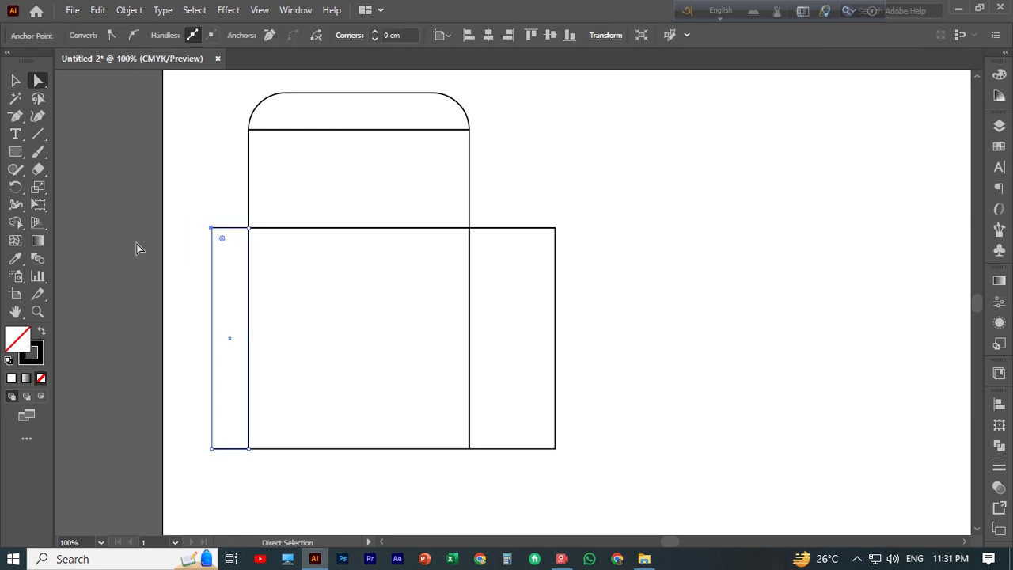
{"action": "key", "text": "Down"}
{"action": "key", "text": "Down"}
{"action": "key", "text": "Down"}
{"action": "key", "text": "Down"}
{"action": "key", "text": "Down"}
{"action": "key", "text": "Down"}
{"action": "key", "text": "Down"}
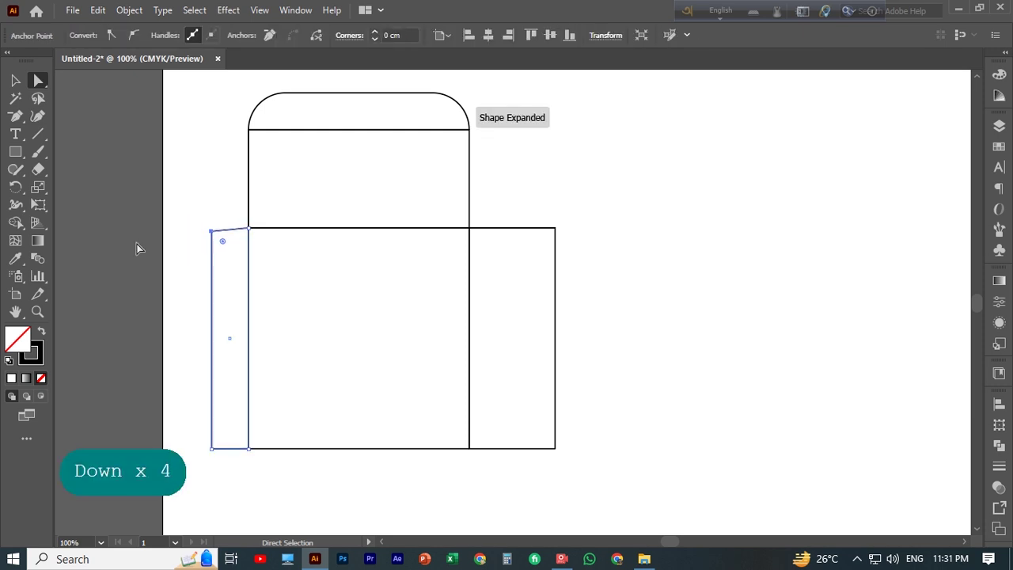
{"action": "key", "text": "Down"}
{"action": "key", "text": "Down"}
{"action": "key", "text": "Down"}
{"action": "key", "text": "Down"}
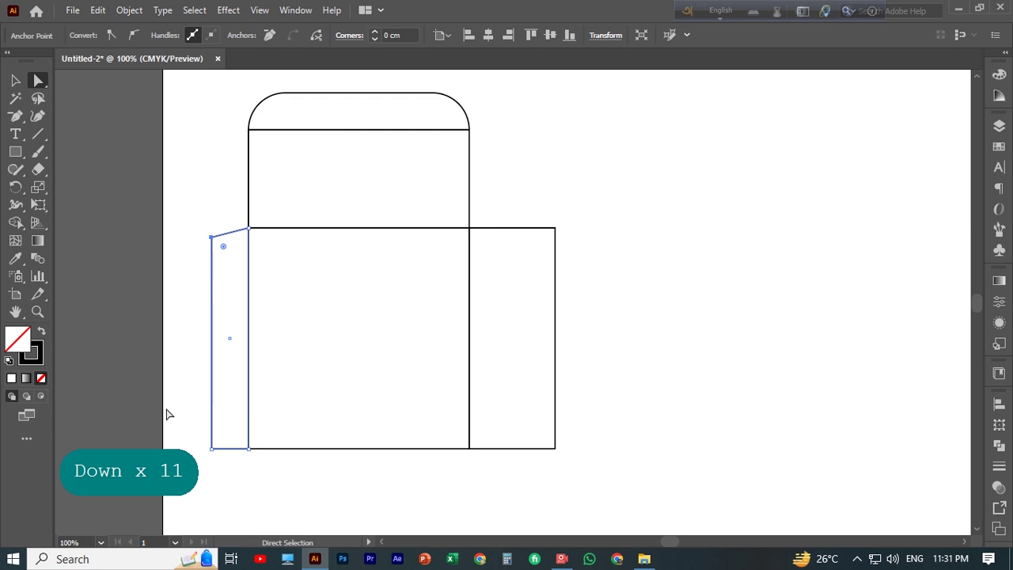
Slant the lower edge of the narrow left flap by nudging only its outer lower corner point up ten increments.
{"action": "left_click_drag", "start_coordinate": [194, 443], "coordinate": [219, 462]}
{"action": "key", "text": "Up"}
{"action": "key", "text": "Up"}
{"action": "key", "text": "Up"}
{"action": "key", "text": "Up"}
{"action": "key", "text": "Up"}
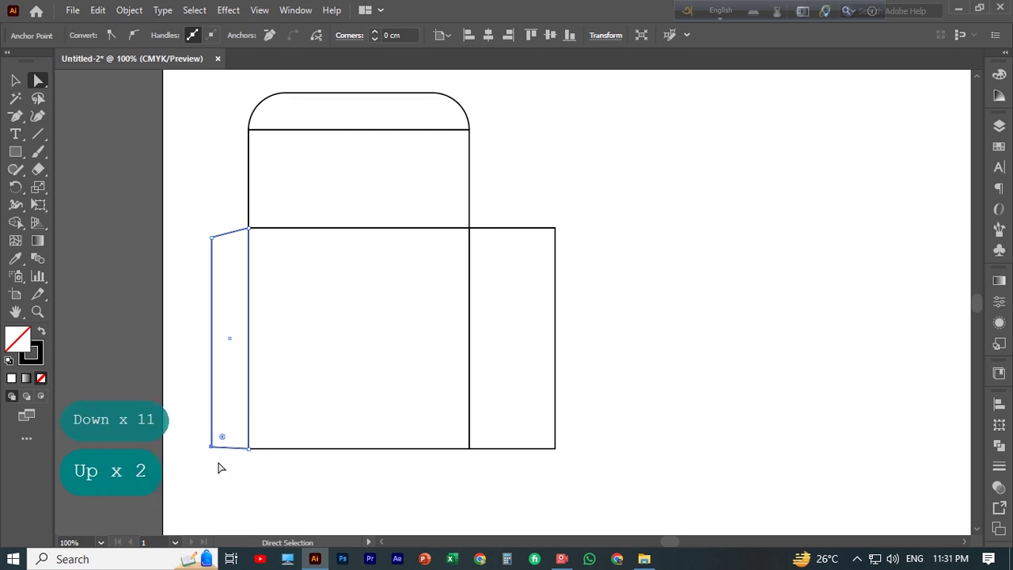
{"action": "key", "text": "Up"}
{"action": "key", "text": "Up"}
{"action": "key", "text": "Up"}
{"action": "key", "text": "Up"}
{"action": "key", "text": "Up"}
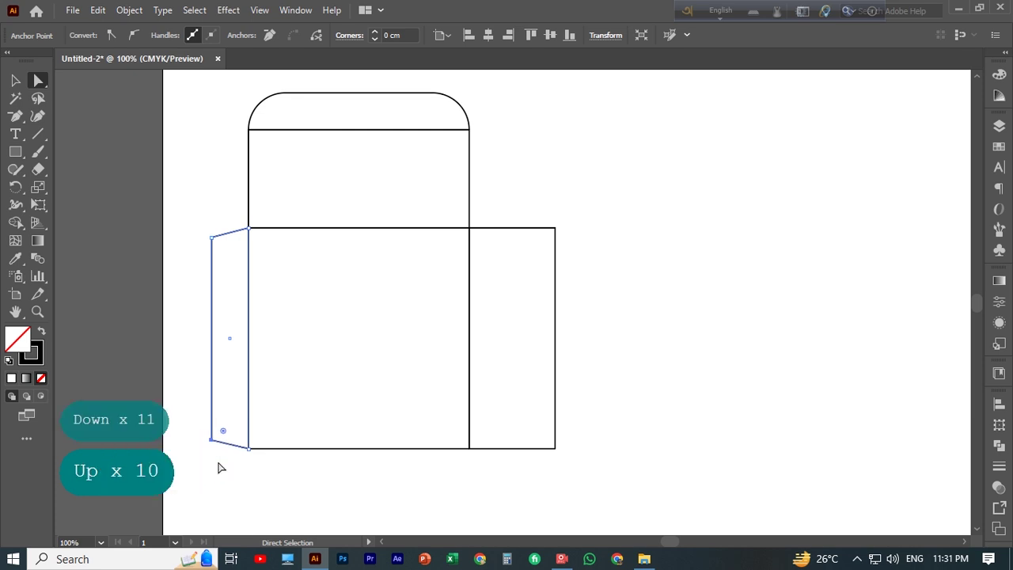
Duplicate the 3.5 cm wide right panel directly above itself so the copy's lower edge meets the panel's upper edge.
{"action": "left_click", "coordinate": [222, 470]}
{"action": "scroll", "coordinate": [462, 498], "scroll_direction": "down", "scroll_amount": 1}
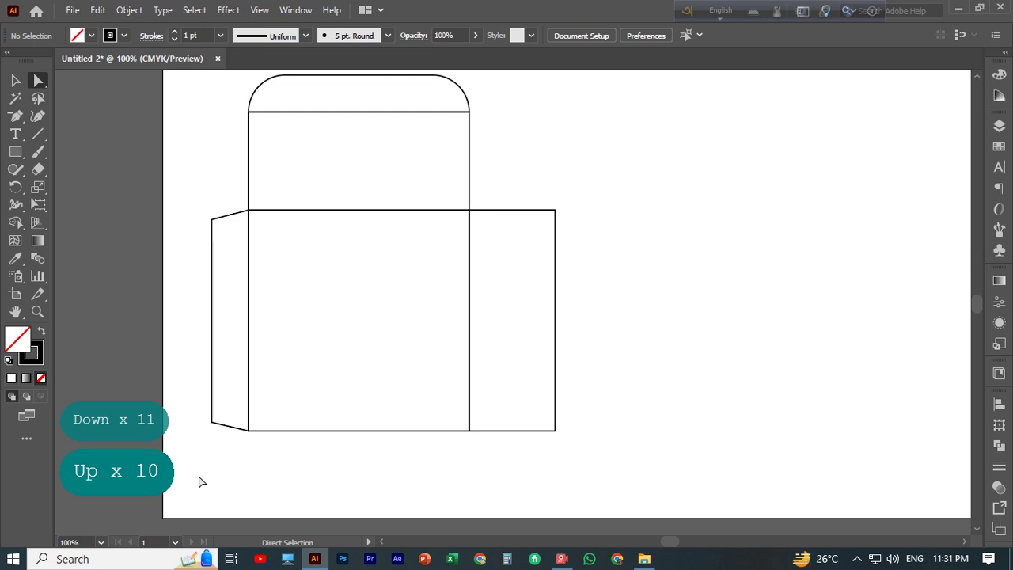
{"action": "scroll", "coordinate": [688, 412], "scroll_direction": "up", "scroll_amount": 1}
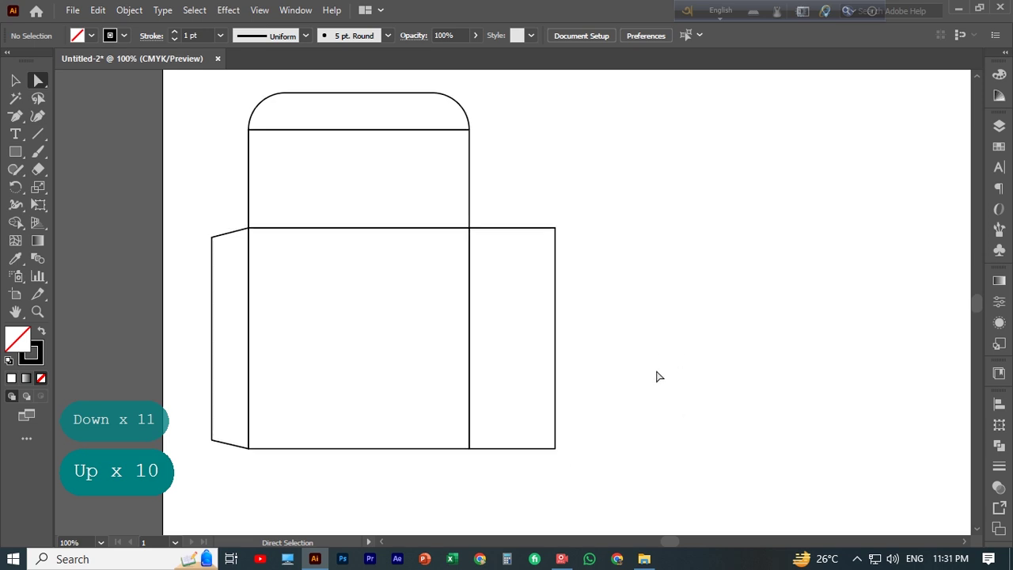
{"action": "left_click", "coordinate": [520, 228]}
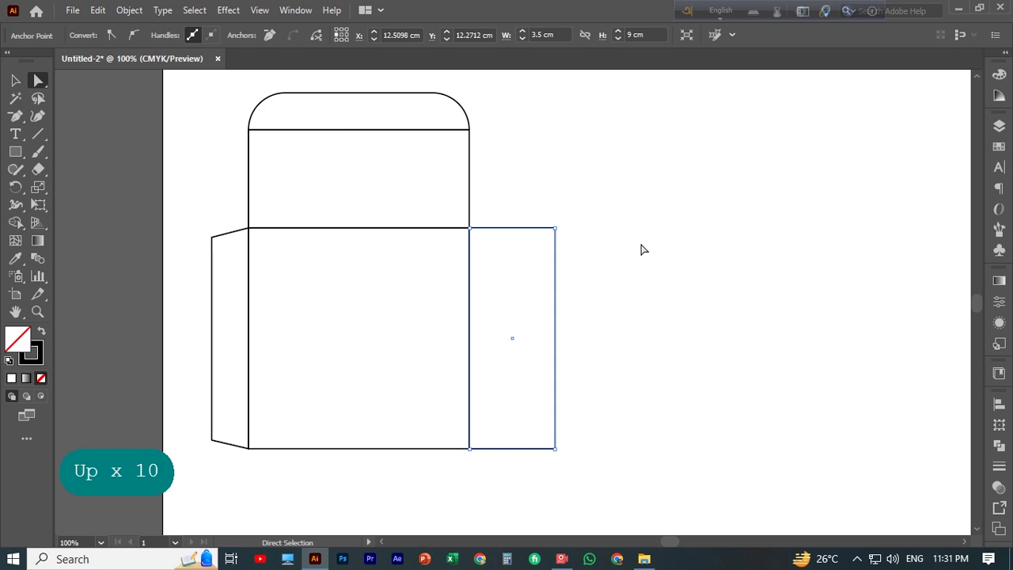
{"action": "scroll", "coordinate": [709, 276], "scroll_direction": "up", "scroll_amount": 3}
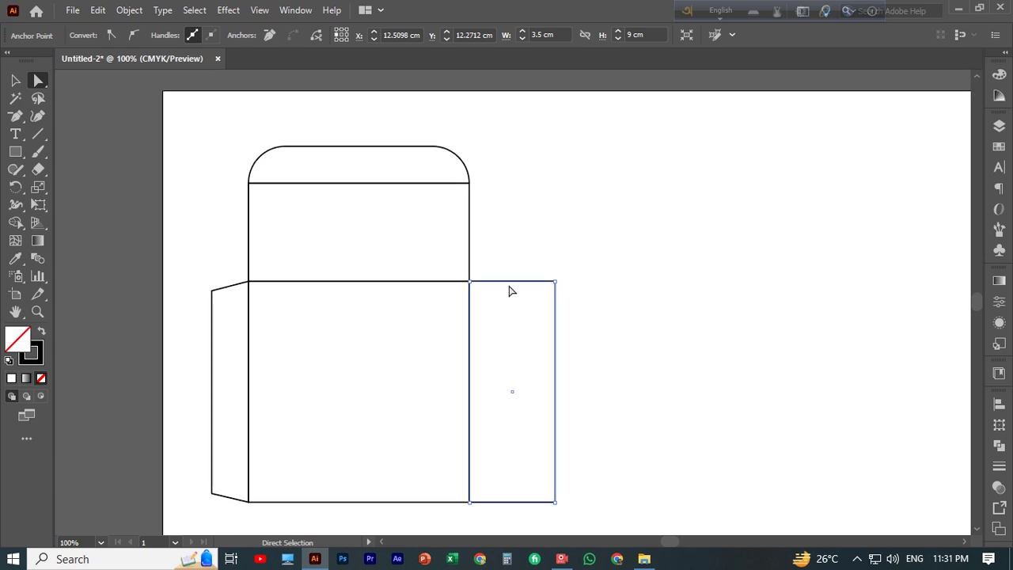
{"action": "scroll", "coordinate": [513, 289], "scroll_direction": "up", "scroll_amount": 2}
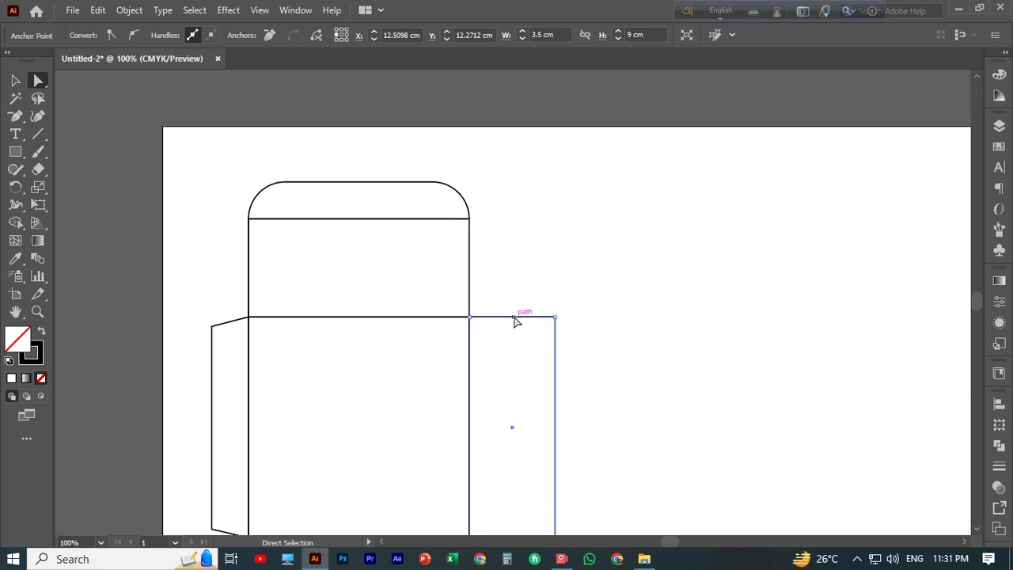
{"action": "left_click_drag", "start_coordinate": [513, 318], "coordinate": [513, 96]}
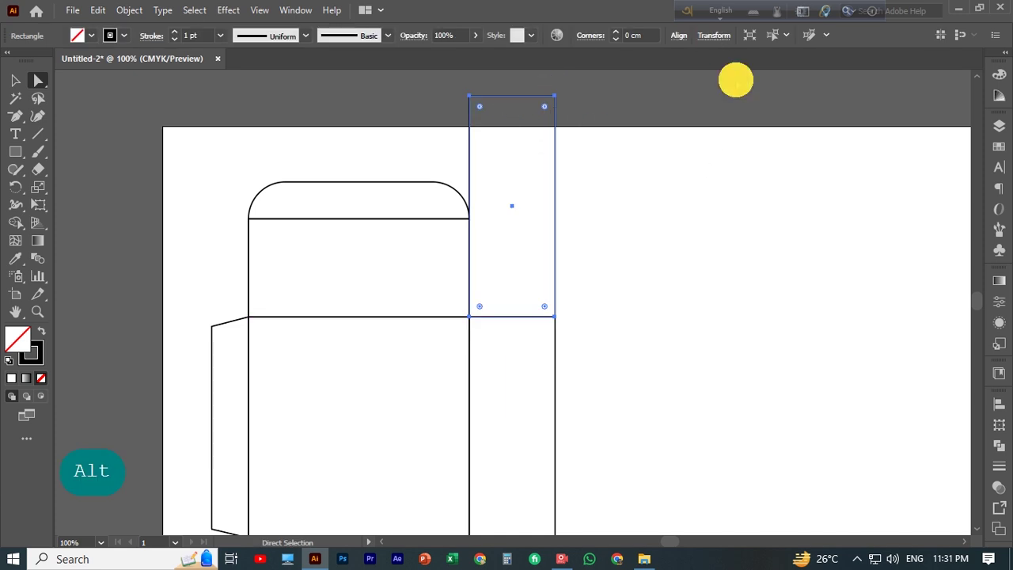
Set the height of the upper copy to 3 cm, resizing it from the bottom-centre reference point.
{"action": "left_click", "coordinate": [714, 35]}
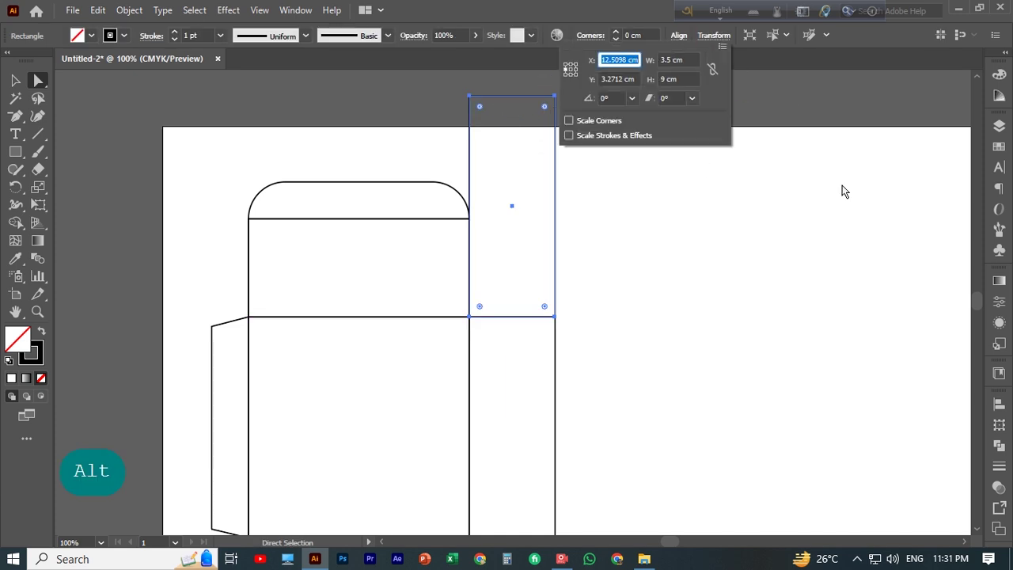
{"action": "double_click", "coordinate": [667, 79]}
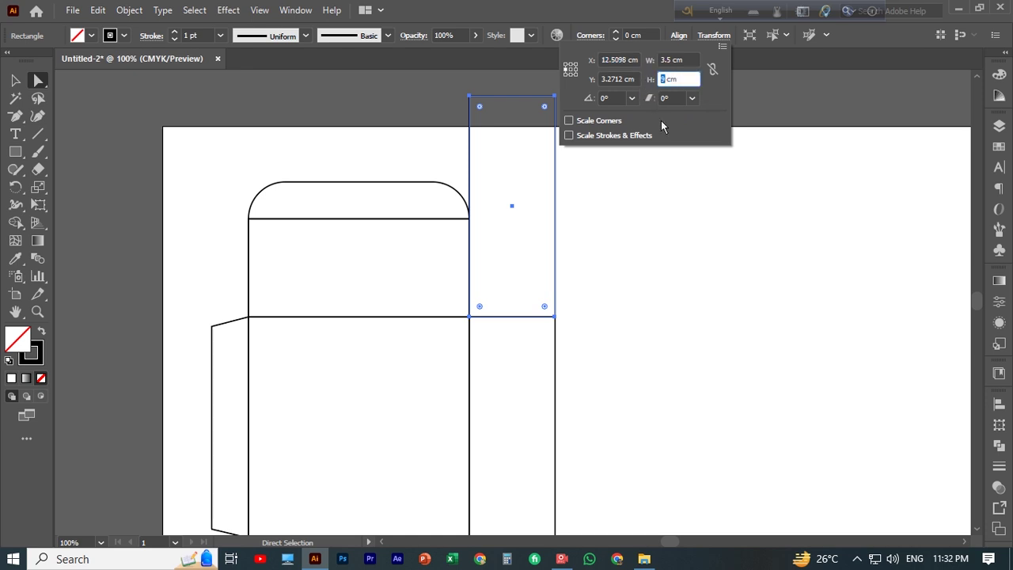
{"action": "type", "text": "3"}
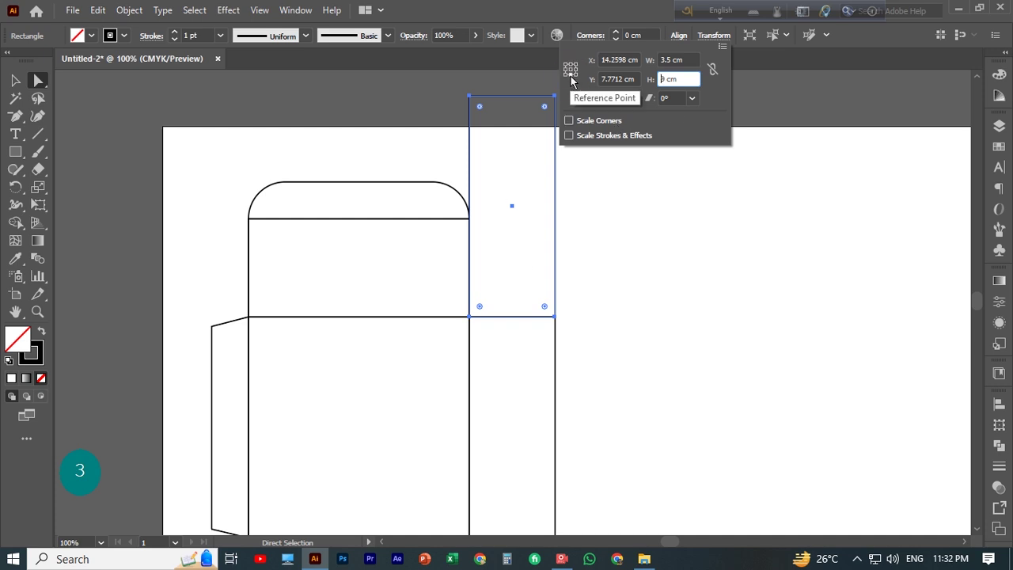
{"action": "double_click", "coordinate": [671, 79]}
{"action": "type", "text": "9"}
{"action": "type", "text": "9"}
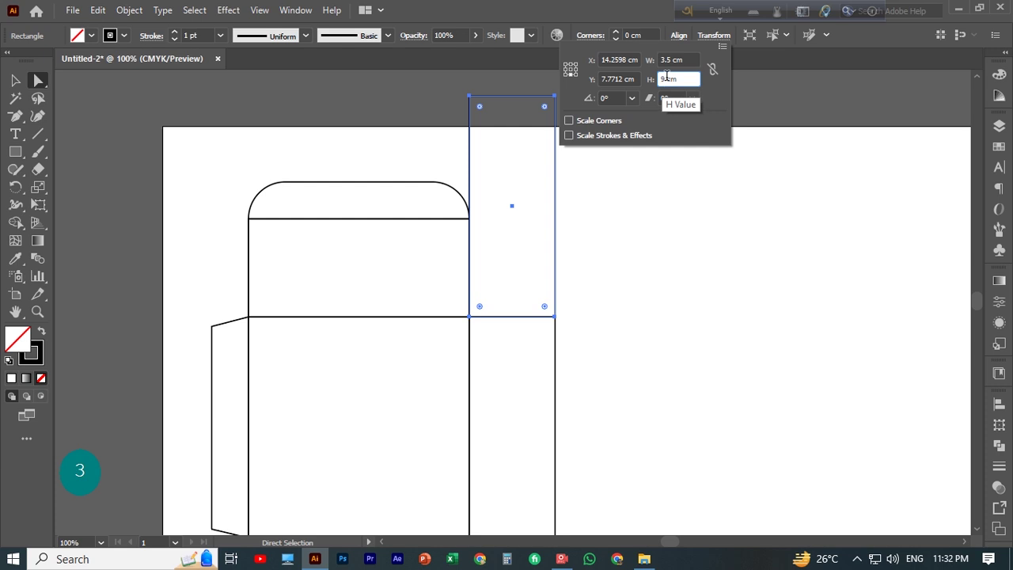
{"action": "double_click", "coordinate": [663, 79]}
{"action": "type", "text": "3"}
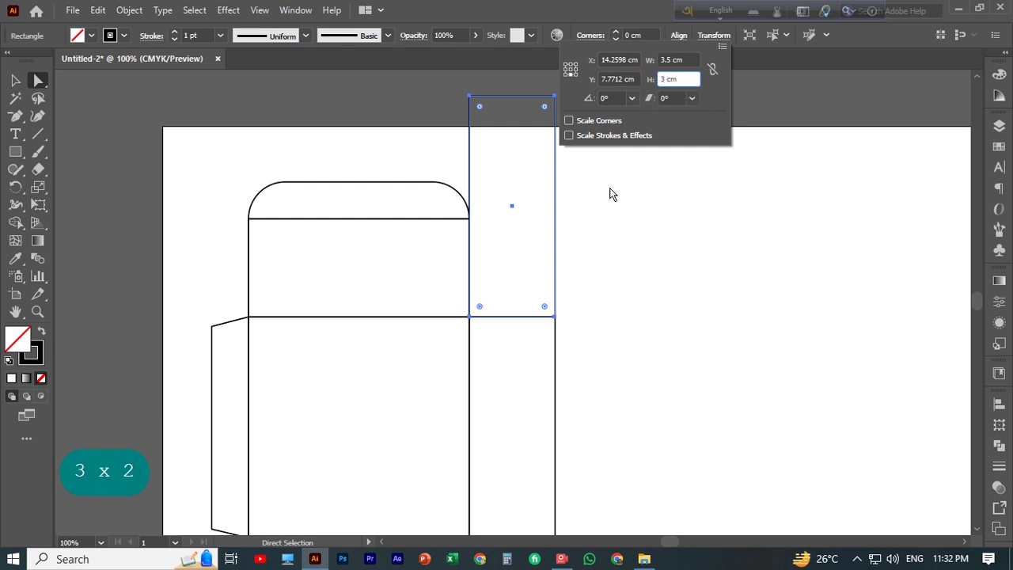
{"action": "key", "text": "Return"}
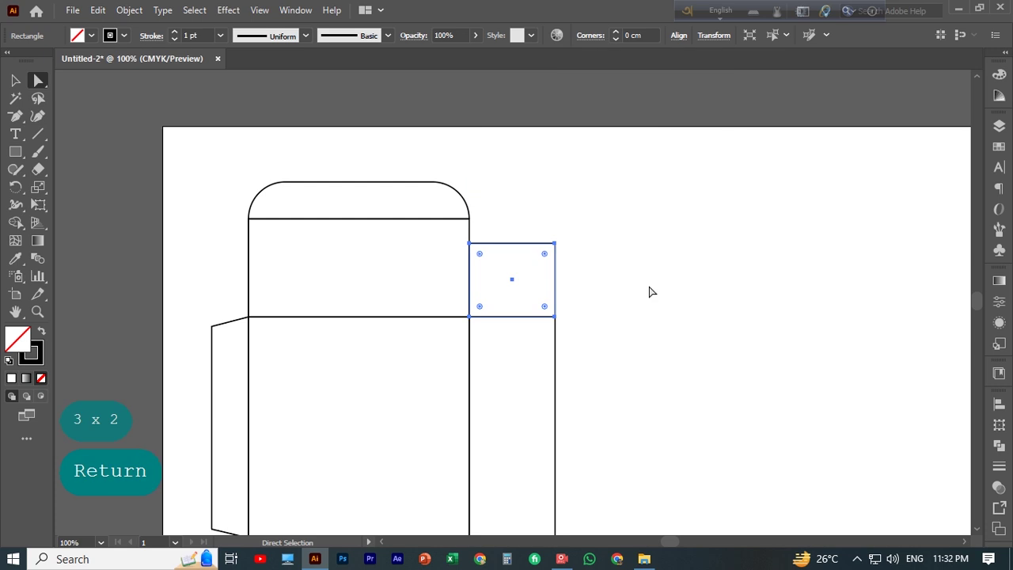
Slant the outer side of the 3 cm high flap by nudging only its outer upper corner point left 22 increments.
{"action": "scroll", "coordinate": [647, 290], "scroll_direction": "down", "scroll_amount": 2}
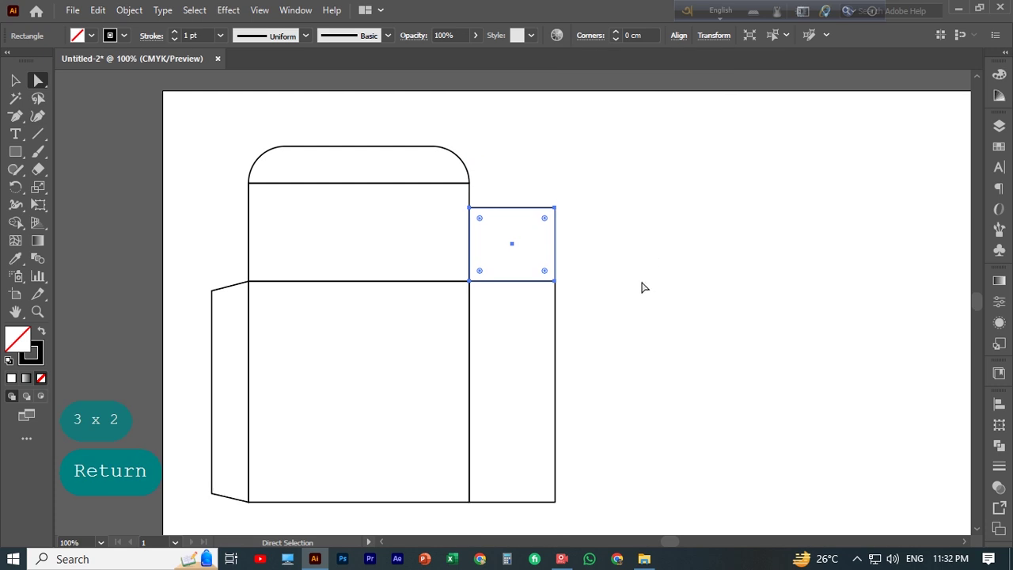
{"action": "scroll", "coordinate": [642, 286], "scroll_direction": "down", "scroll_amount": 2}
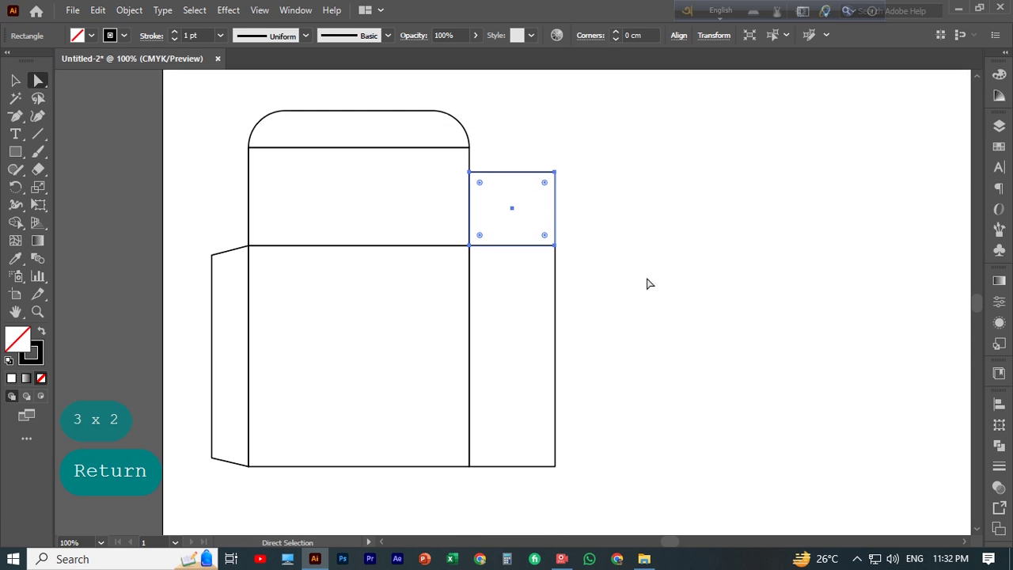
{"action": "scroll", "coordinate": [680, 145], "scroll_direction": "down", "scroll_amount": 1}
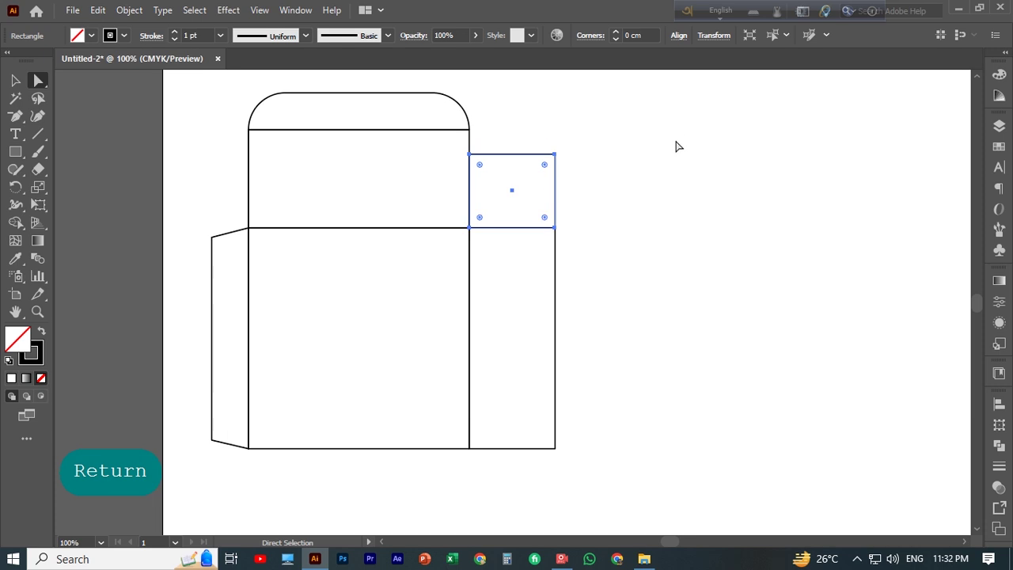
{"action": "key", "text": "ctrl+plus"}
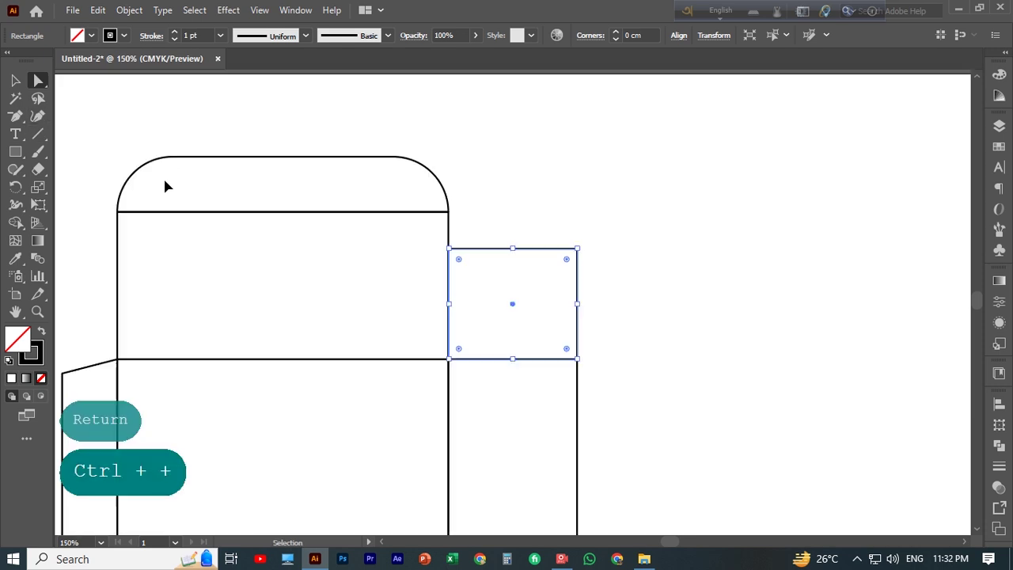
{"action": "key", "text": "space"}
{"action": "left_click_drag", "start_coordinate": [469, 304], "coordinate": [465, 293]}
{"action": "left_click", "coordinate": [150, 106]}
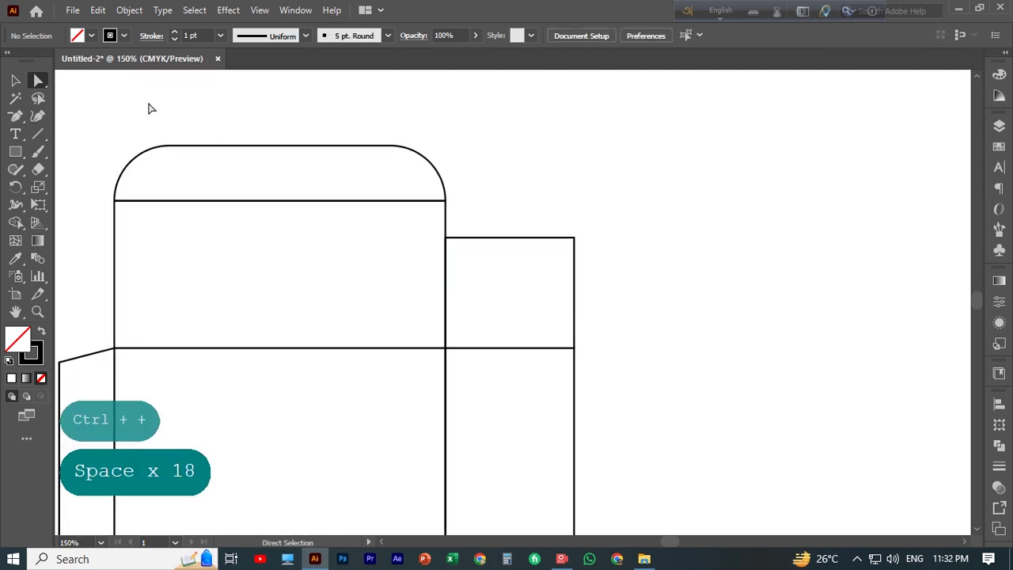
{"action": "scroll", "coordinate": [628, 238], "scroll_direction": "down", "scroll_amount": 1}
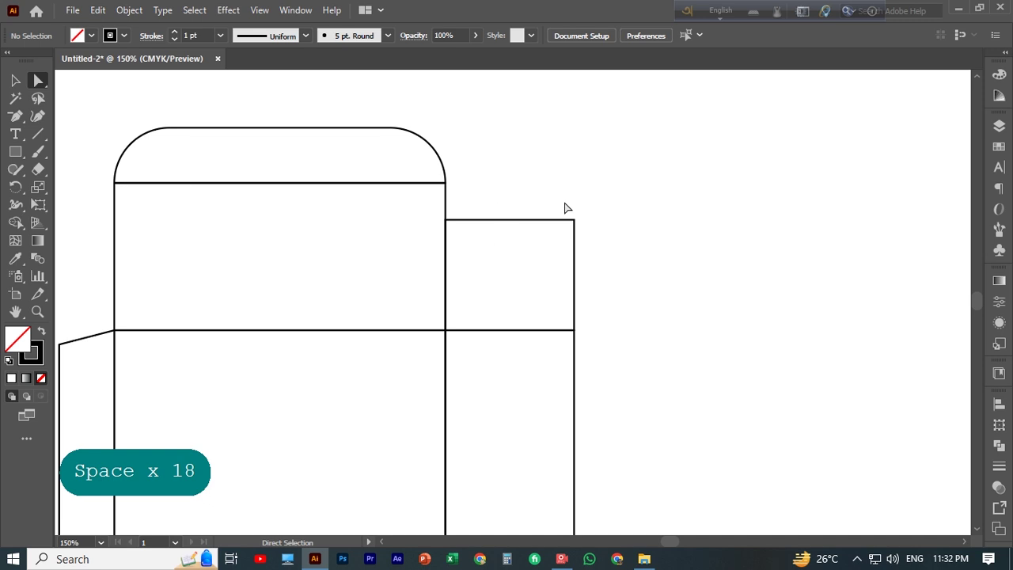
{"action": "left_click_drag", "start_coordinate": [564, 208], "coordinate": [622, 255]}
{"action": "key", "text": "Left"}
{"action": "key", "text": "Left"}
{"action": "key", "text": "Left"}
{"action": "key", "text": "Left"}
{"action": "key", "text": "Left"}
{"action": "key", "text": "Left"}
{"action": "key", "text": "Left"}
{"action": "key", "text": "Left"}
{"action": "key", "text": "Left"}
{"action": "key", "text": "Left"}
{"action": "key", "text": "Left"}
{"action": "key", "text": "Left"}
{"action": "key", "text": "Left"}
{"action": "key", "text": "Left"}
{"action": "key", "text": "Left"}
{"action": "key", "text": "Left"}
{"action": "key", "text": "Left"}
{"action": "key", "text": "Left"}
{"action": "key", "text": "Left"}
{"action": "key", "text": "Left"}
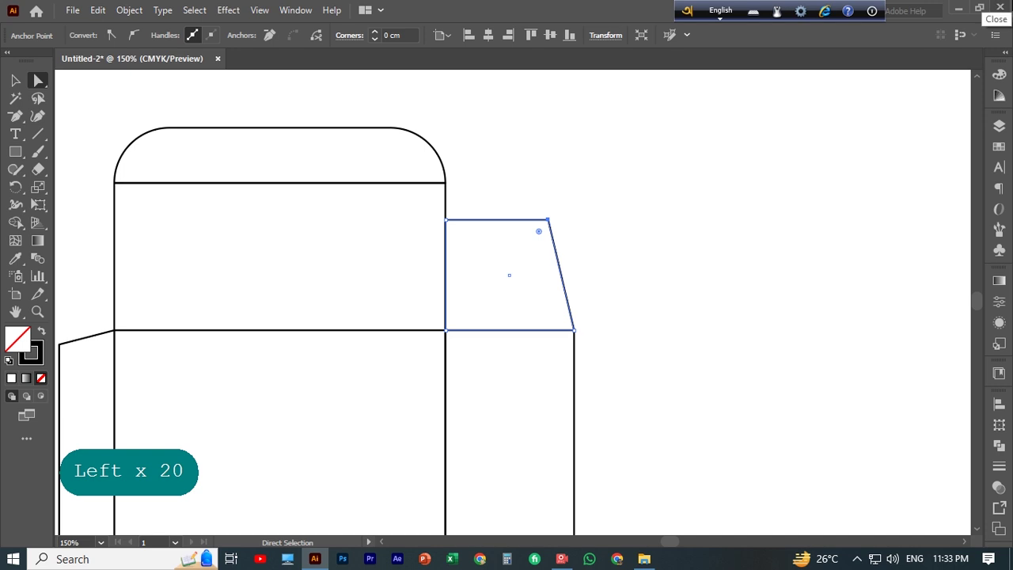
{"action": "key", "text": "Left"}
{"action": "key", "text": "Left"}
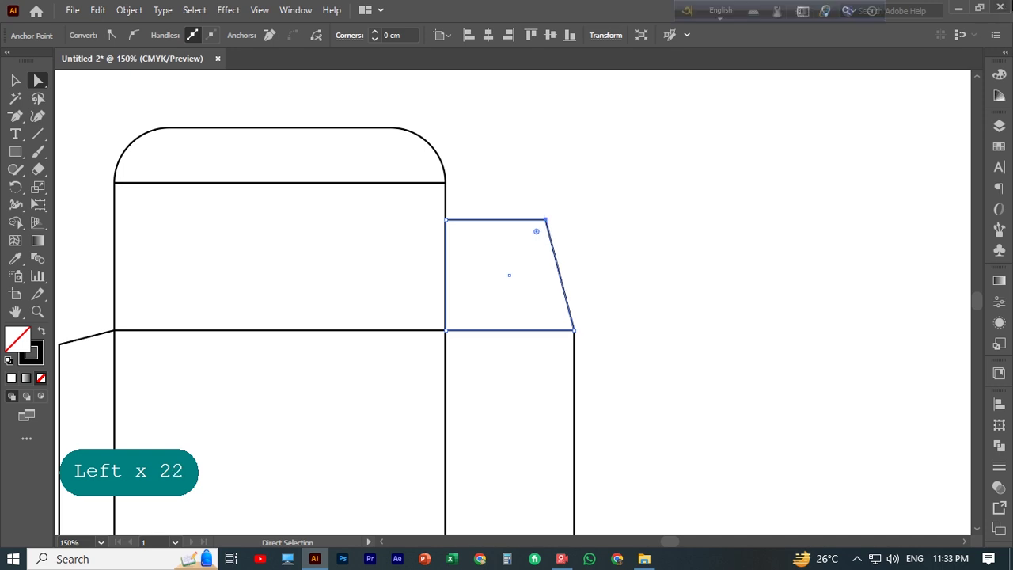
{"action": "left_click", "coordinate": [512, 182]}
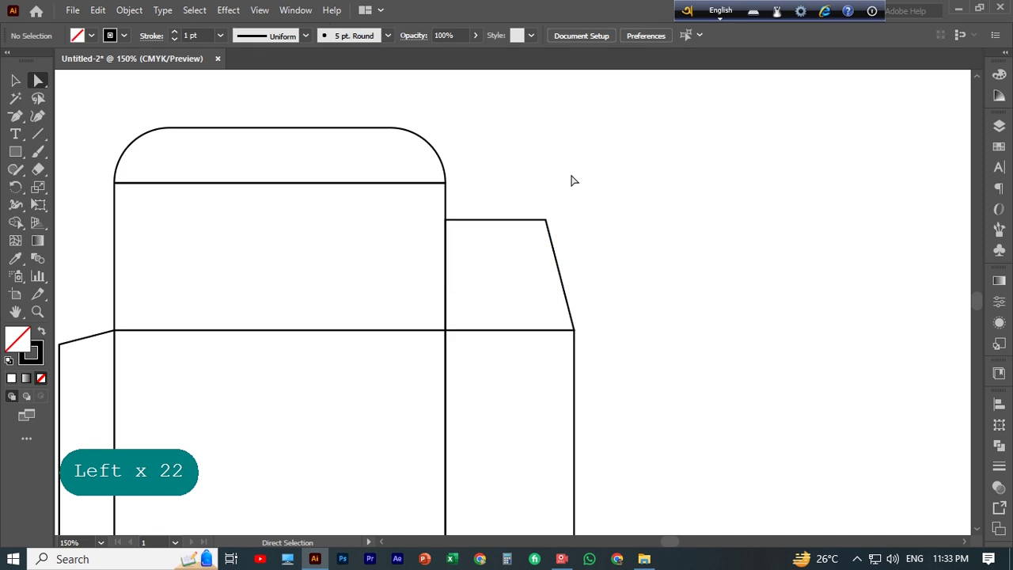
{"action": "left_click", "coordinate": [447, 223]}
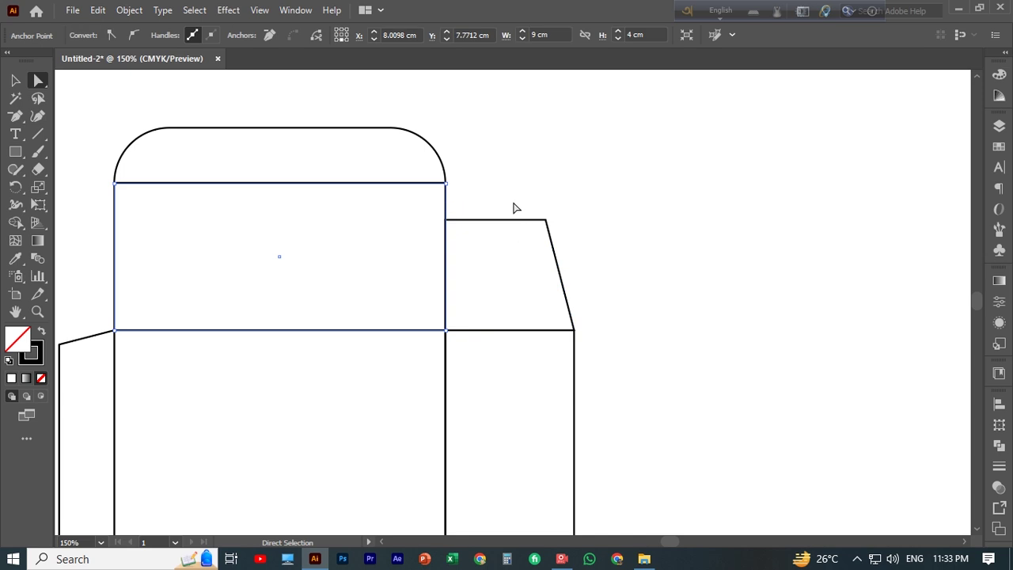
{"action": "key", "text": "Right"}
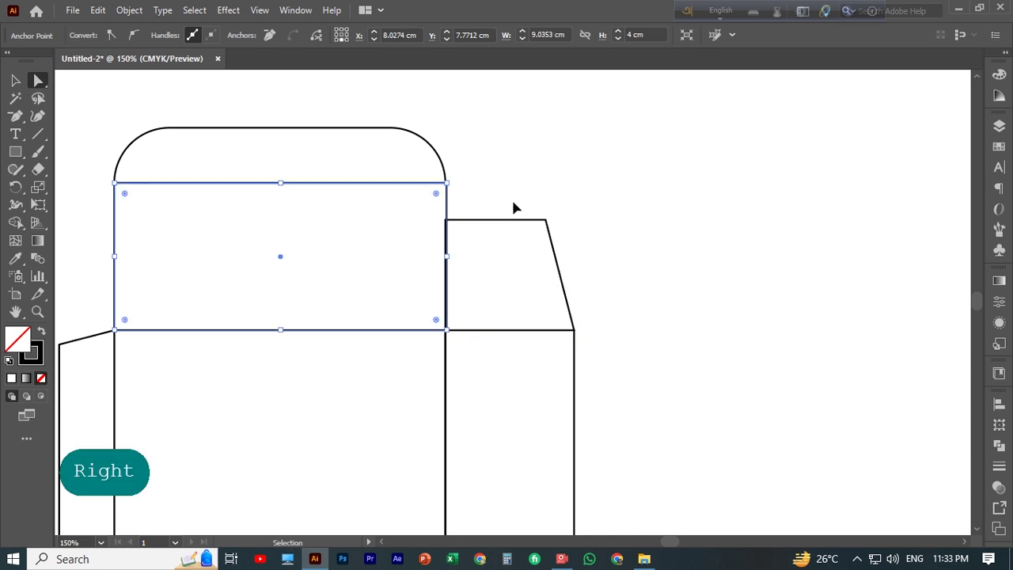
{"action": "key", "text": "ctrl+z"}
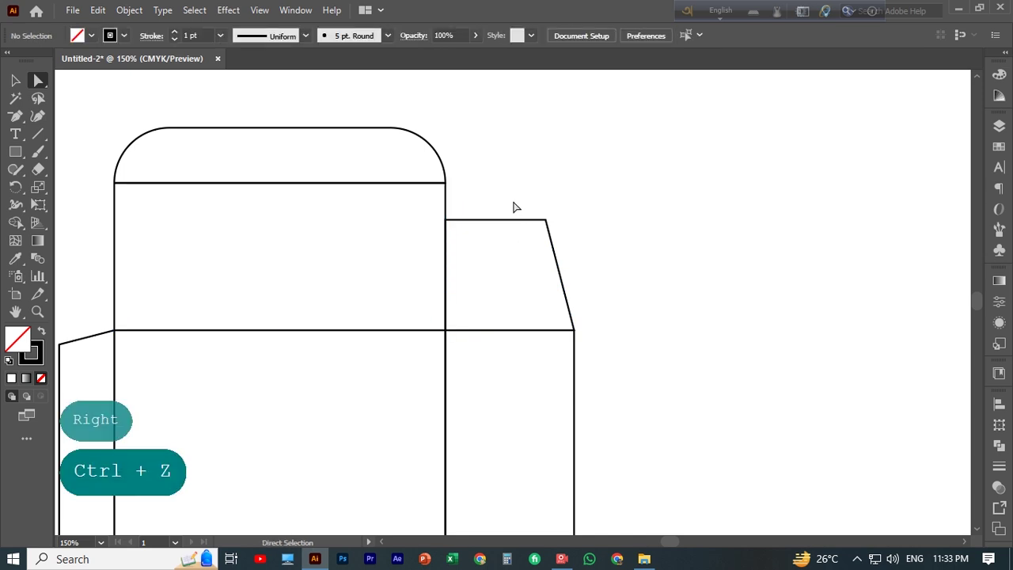
{"action": "key", "text": "ctrl+plus"}
{"action": "key", "text": "ctrl+plus"}
{"action": "left_click_drag", "start_coordinate": [493, 222], "coordinate": [509, 275]}
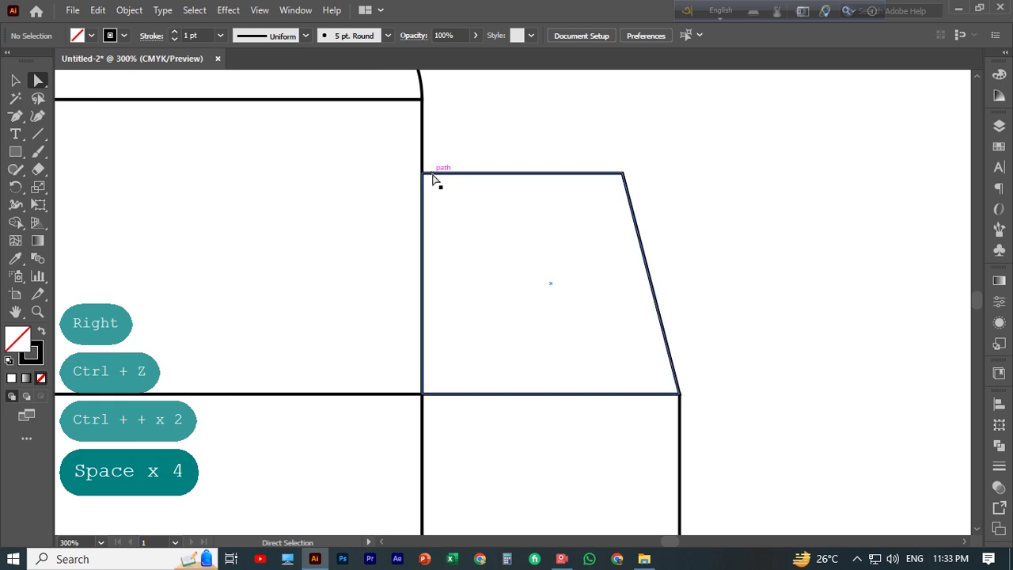
{"action": "left_click_drag", "start_coordinate": [439, 168], "coordinate": [428, 191]}
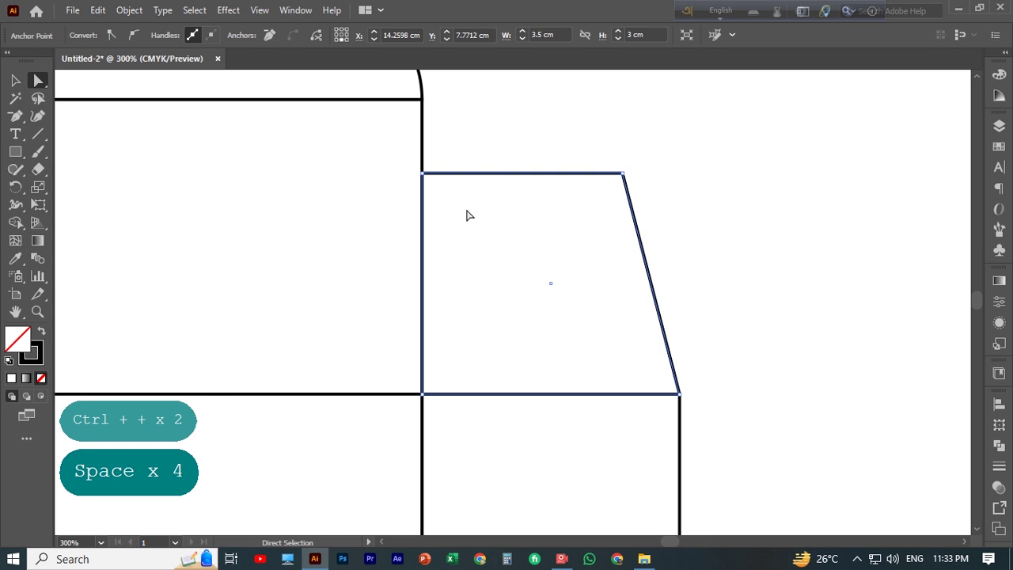
{"action": "key", "text": "Right"}
{"action": "key", "text": "Right"}
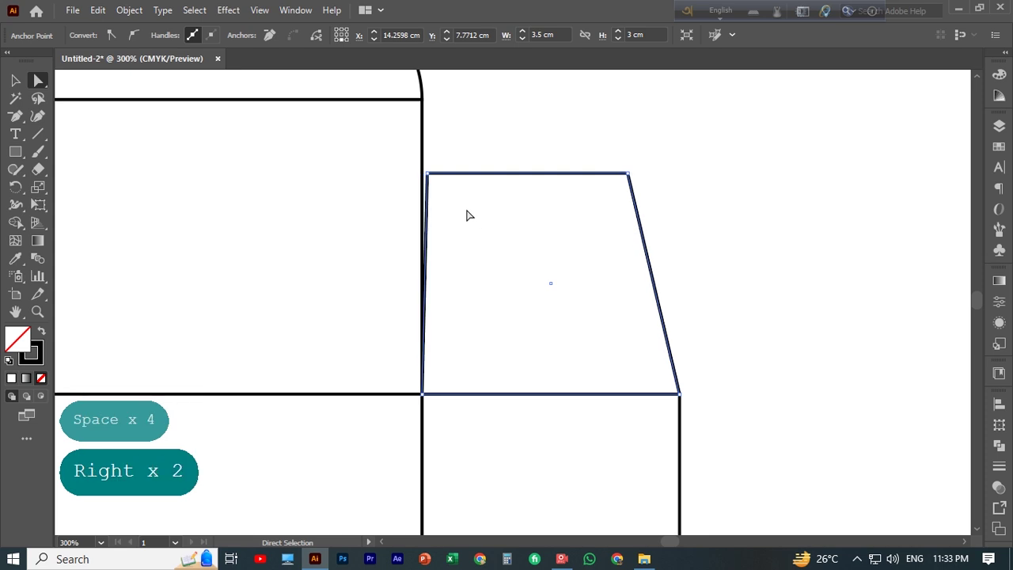
{"action": "key", "text": "ctrl+z"}
{"action": "key", "text": "ctrl+z"}
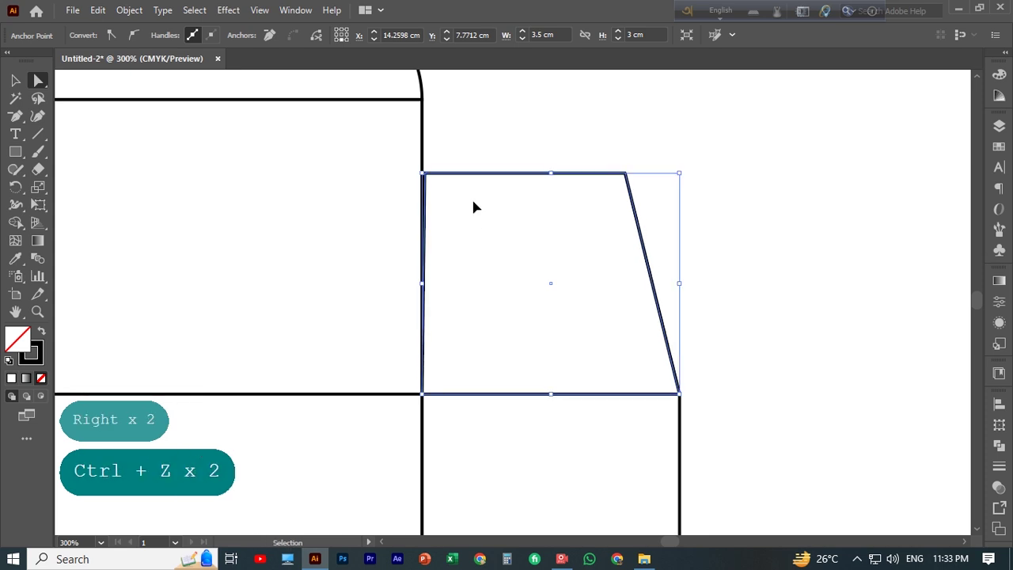
{"action": "left_click", "coordinate": [497, 119]}
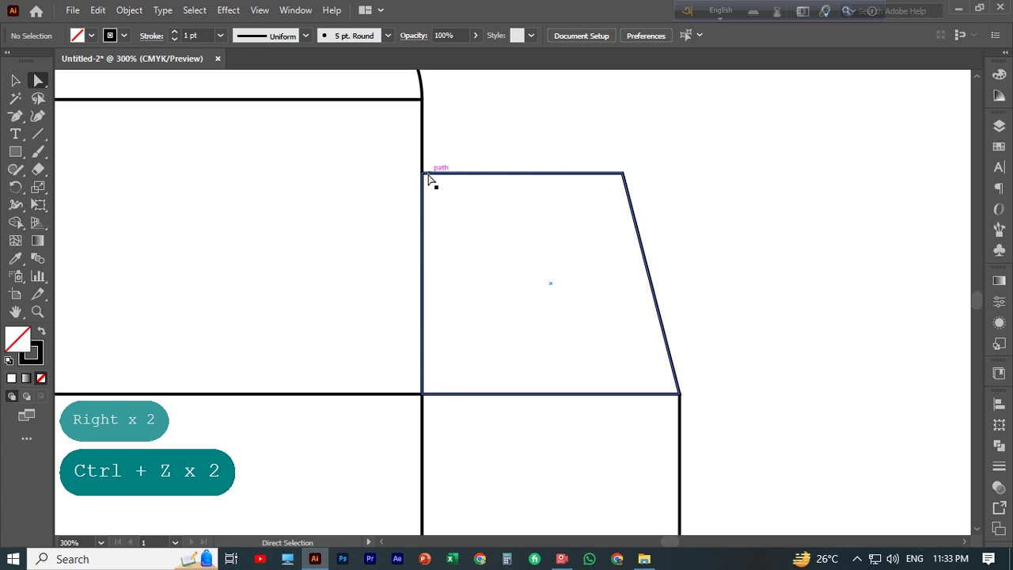
Slant the inner side of the 3 cm high flap by nudging only its inner upper corner point right six increments.
{"action": "key", "text": "ctrl+plus"}
{"action": "key", "text": "ctrl+plus"}
{"action": "key", "text": "ctrl+plus"}
{"action": "key", "text": "ctrl+plus"}
{"action": "key", "text": "space"}
{"action": "left_click_drag", "start_coordinate": [274, 191], "coordinate": [391, 416]}
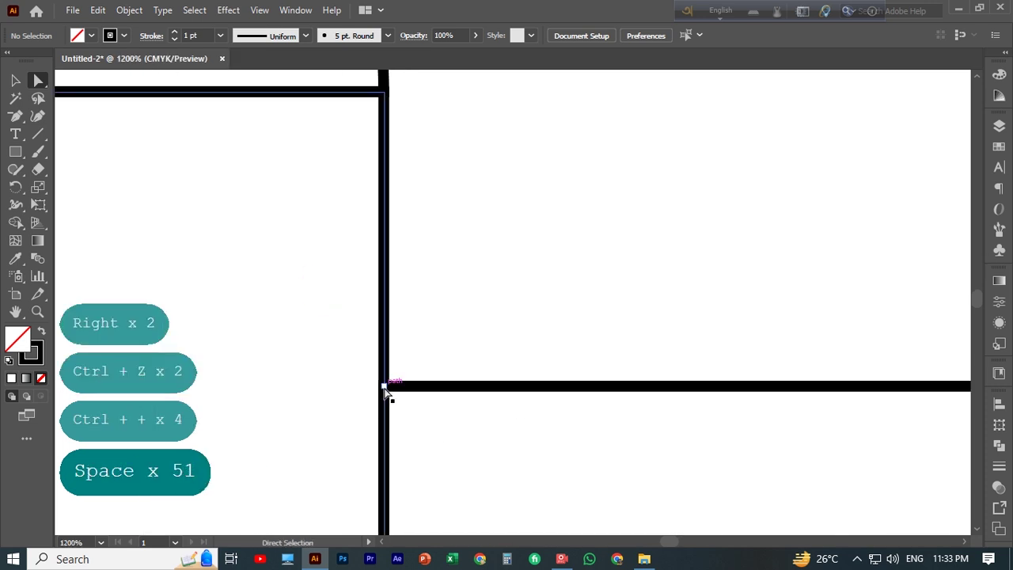
{"action": "left_click", "coordinate": [394, 390]}
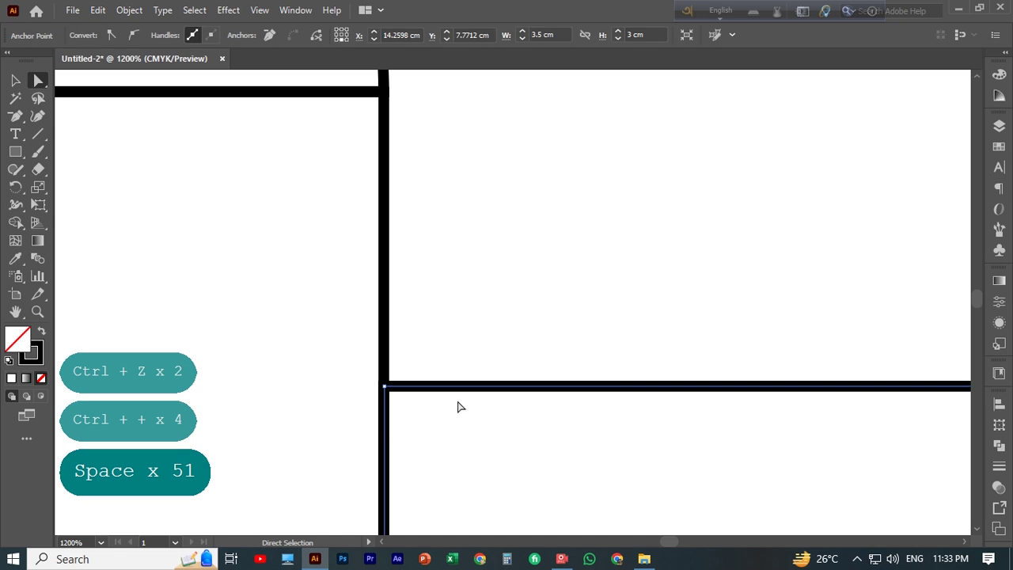
{"action": "left_click", "coordinate": [386, 387]}
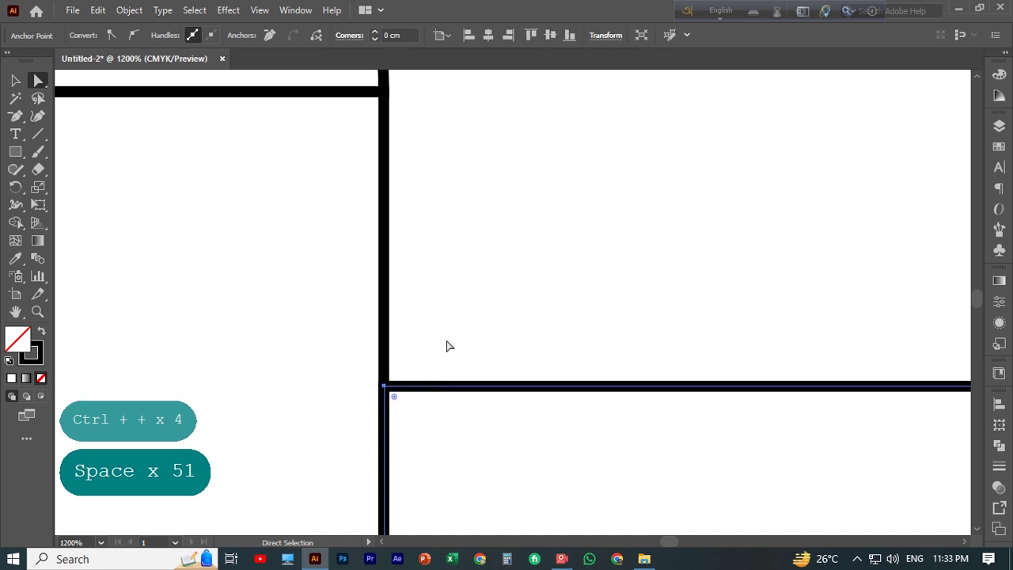
{"action": "key", "text": "Right"}
{"action": "key", "text": "Right"}
{"action": "key", "text": "Right"}
{"action": "key", "text": "Right"}
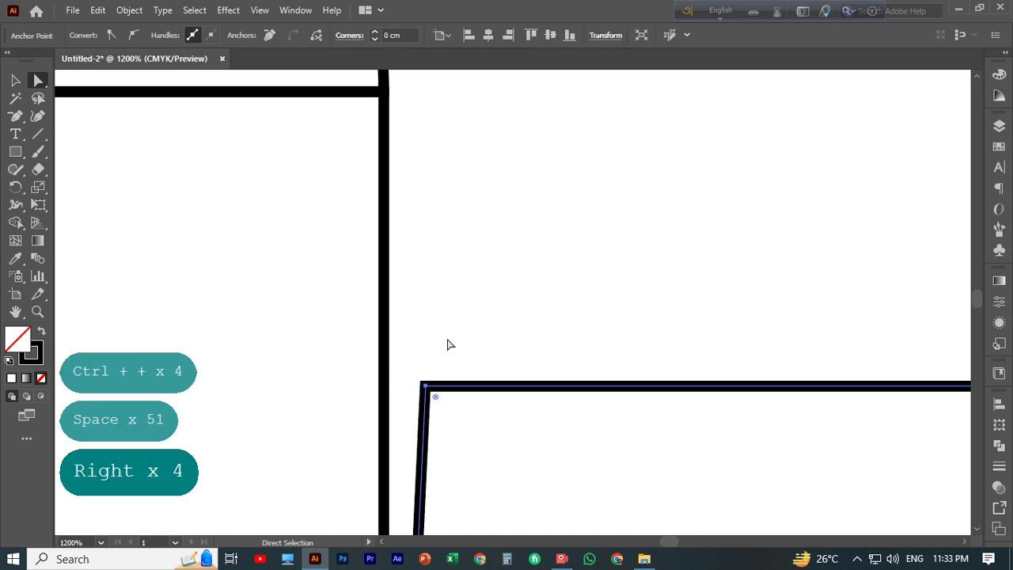
{"action": "key", "text": "ctrl+minus"}
{"action": "key", "text": "ctrl+minus"}
{"action": "key", "text": "ctrl+minus"}
{"action": "key", "text": "ctrl+minus"}
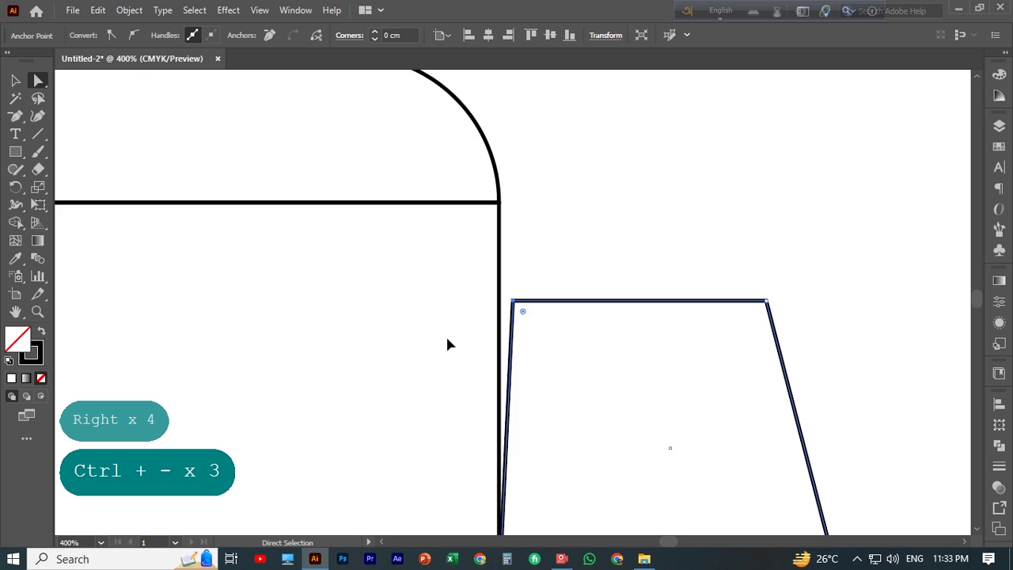
{"action": "key", "text": "Right"}
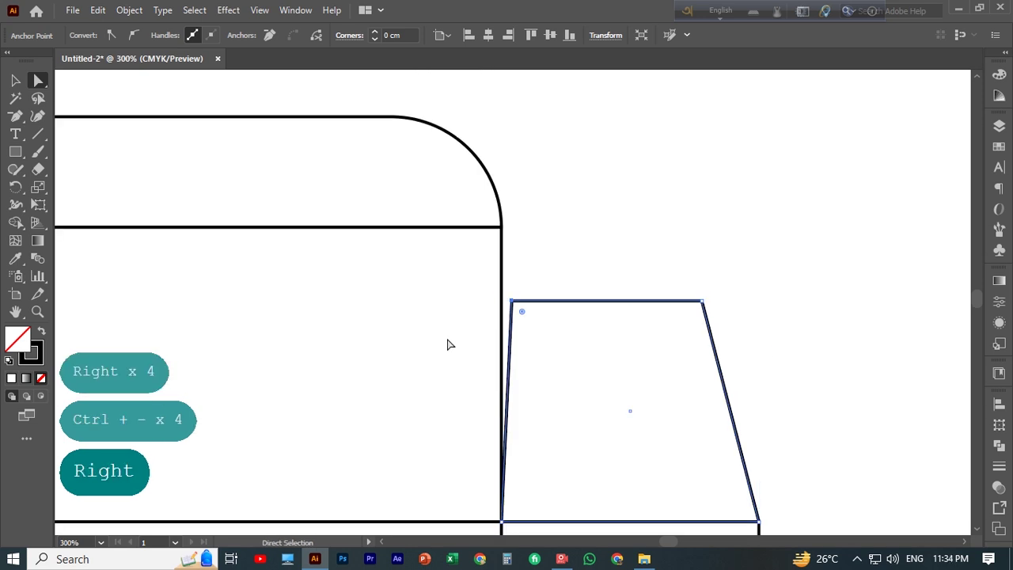
{"action": "key", "text": "Right"}
{"action": "scroll", "coordinate": [475, 344], "scroll_direction": "down", "scroll_amount": 3}
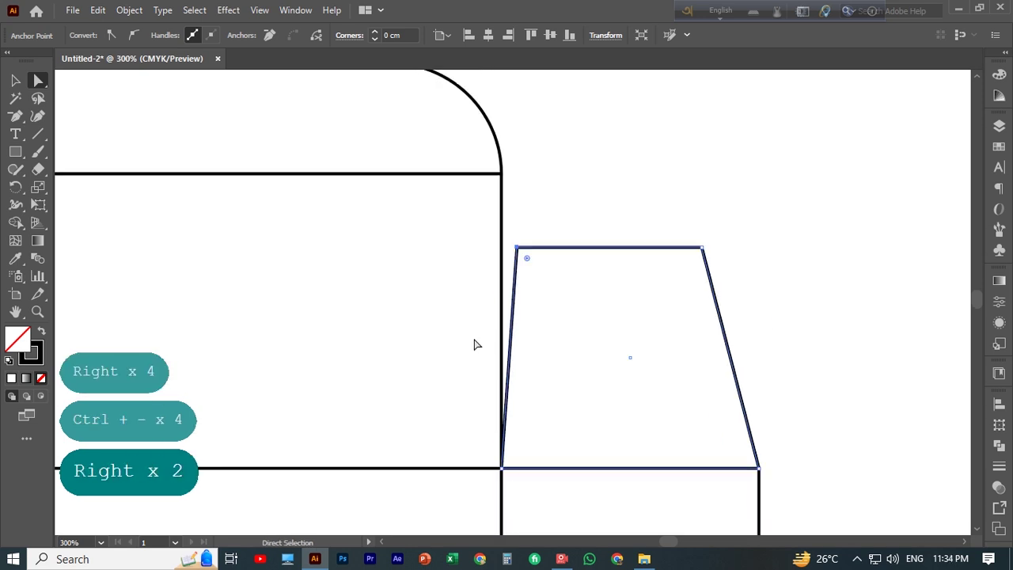
{"action": "left_click_drag", "start_coordinate": [16, 116], "coordinate": [48, 121]}
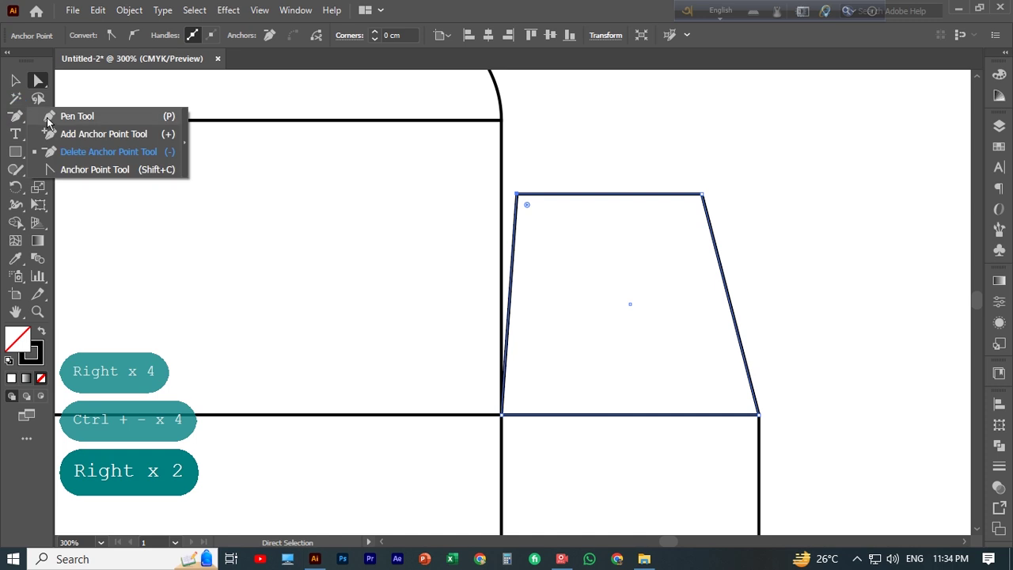
{"action": "left_click", "coordinate": [53, 136]}
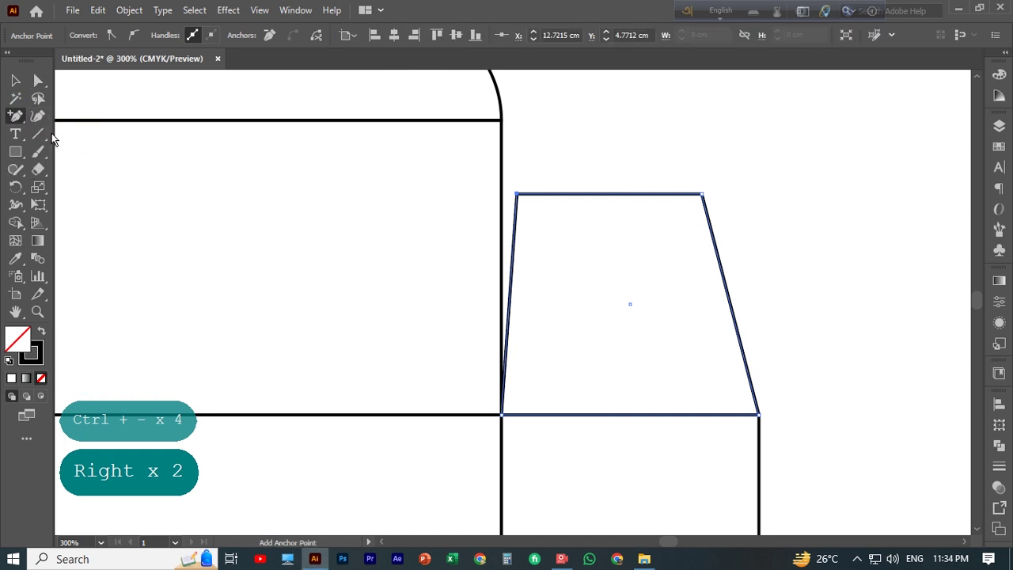
{"action": "key", "text": "ctrl+plus"}
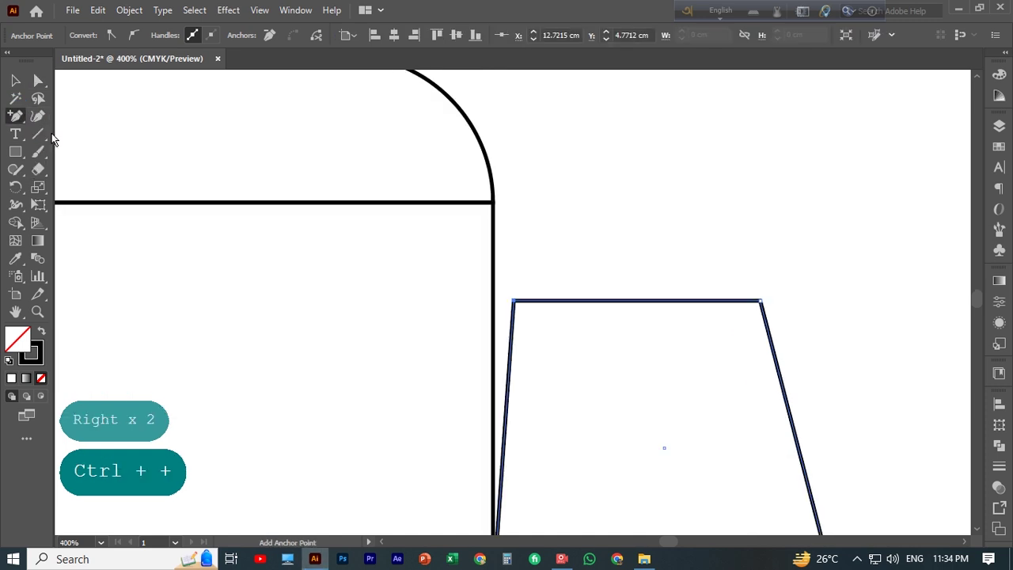
{"action": "scroll", "coordinate": [475, 264], "scroll_direction": "down", "scroll_amount": 5}
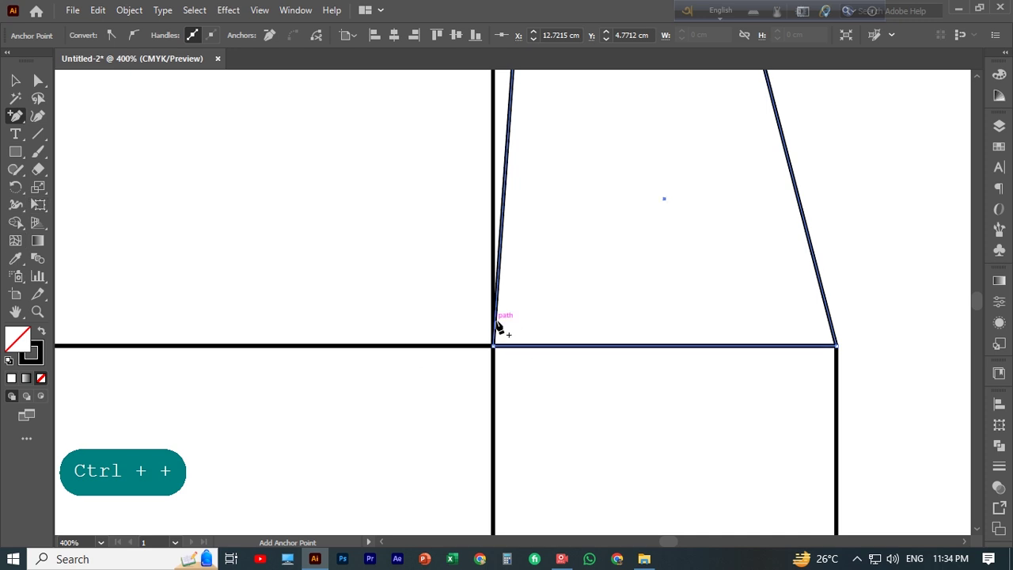
Create a 1.5 cm by 1.5 cm square near the base of the tapered flap.
{"action": "left_click", "coordinate": [15, 80]}
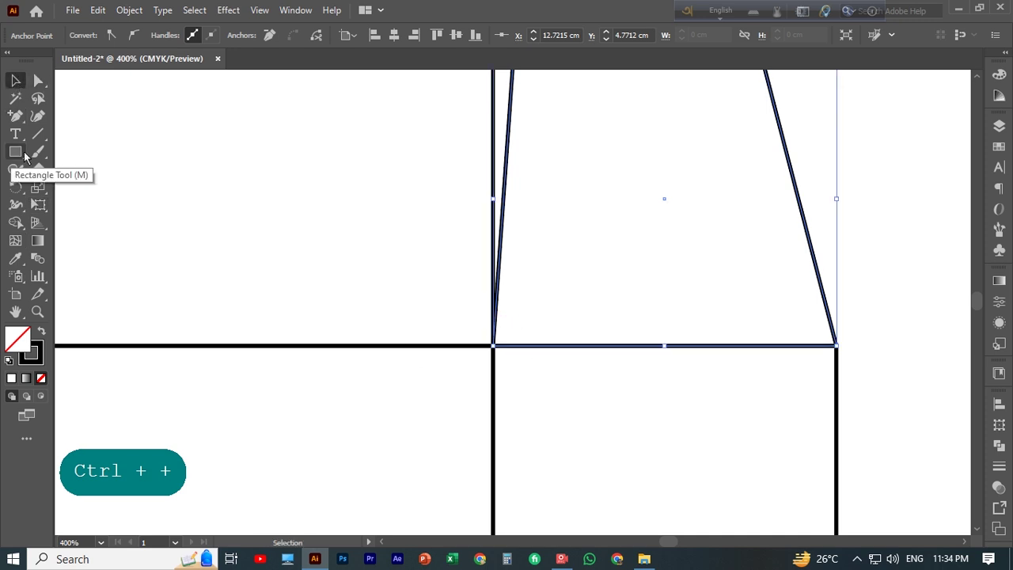
{"action": "left_click_drag", "start_coordinate": [23, 155], "coordinate": [60, 158]}
{"action": "scroll", "coordinate": [283, 211], "scroll_direction": "down", "scroll_amount": 1}
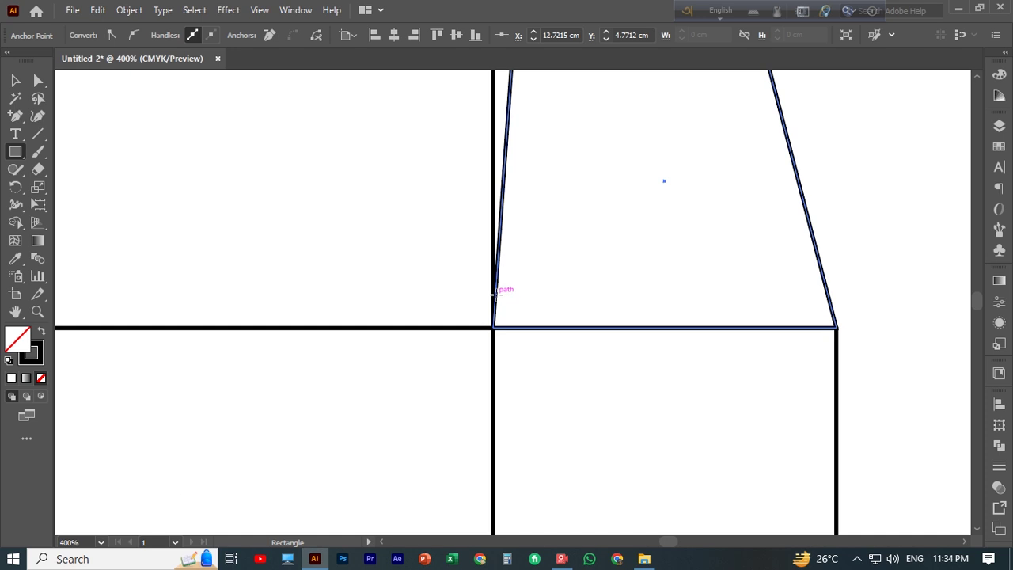
{"action": "scroll", "coordinate": [497, 286], "scroll_direction": "up", "scroll_amount": 5}
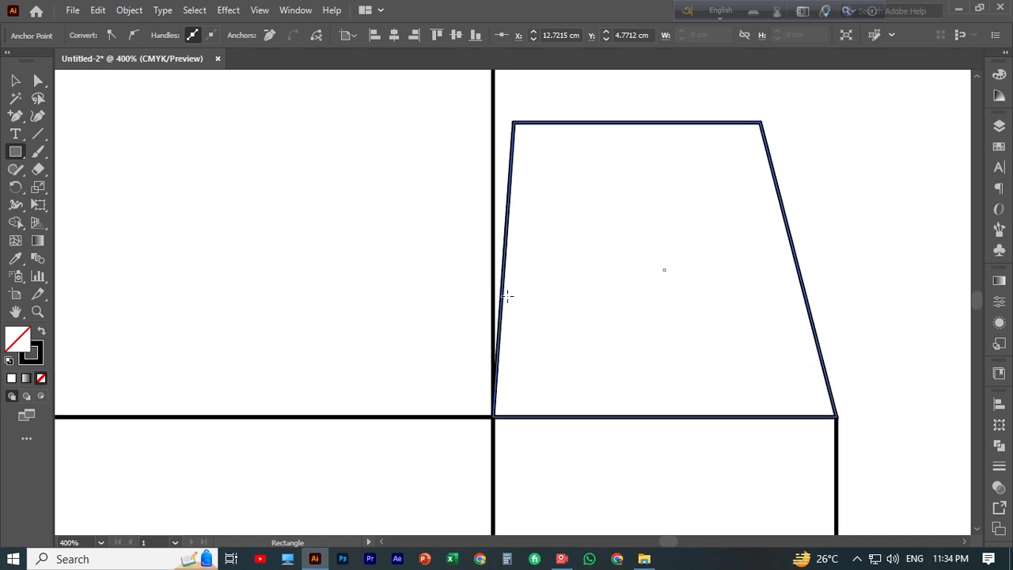
{"action": "scroll", "coordinate": [523, 285], "scroll_direction": "down", "scroll_amount": 5}
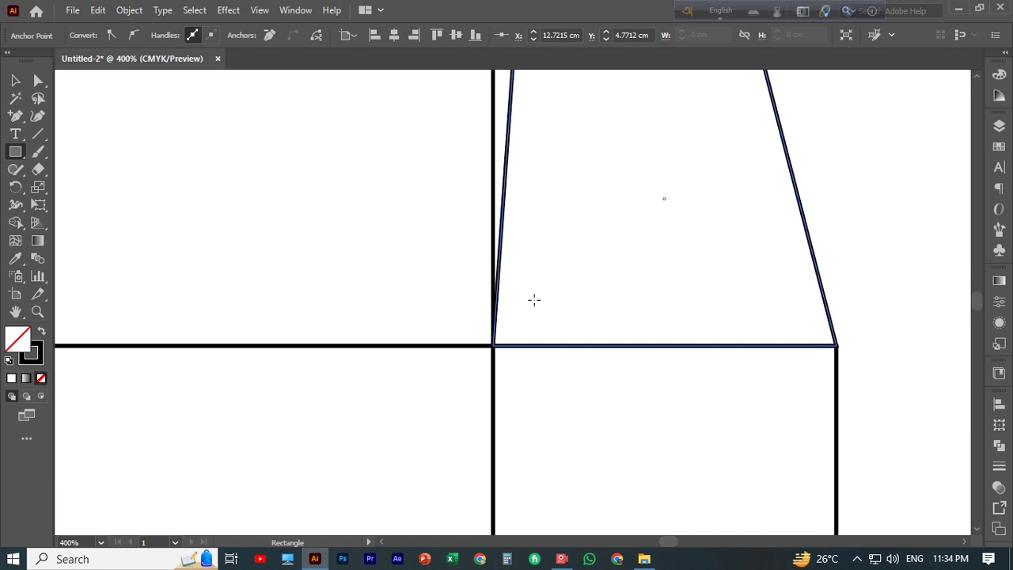
{"action": "left_click", "coordinate": [599, 314]}
{"action": "key", "text": "Tab"}
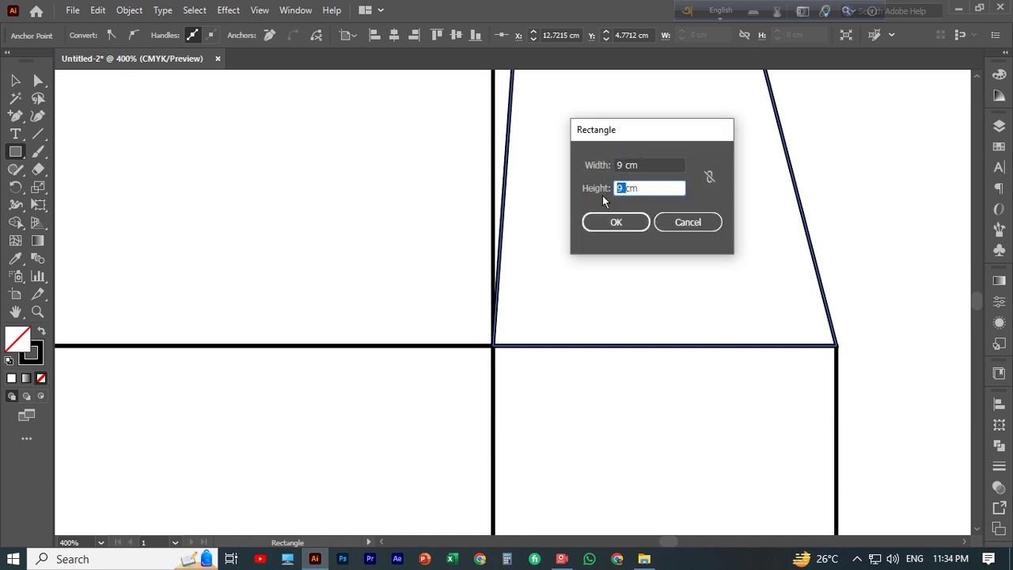
{"action": "type", "text": "1.5cm"}
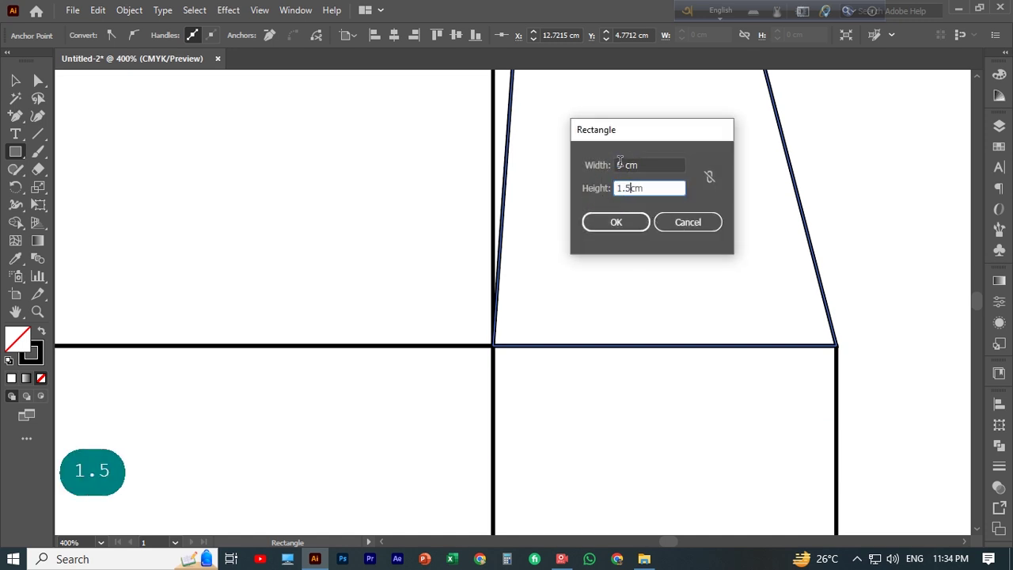
{"action": "double_click", "coordinate": [623, 164]}
{"action": "type", "text": "1.5"}
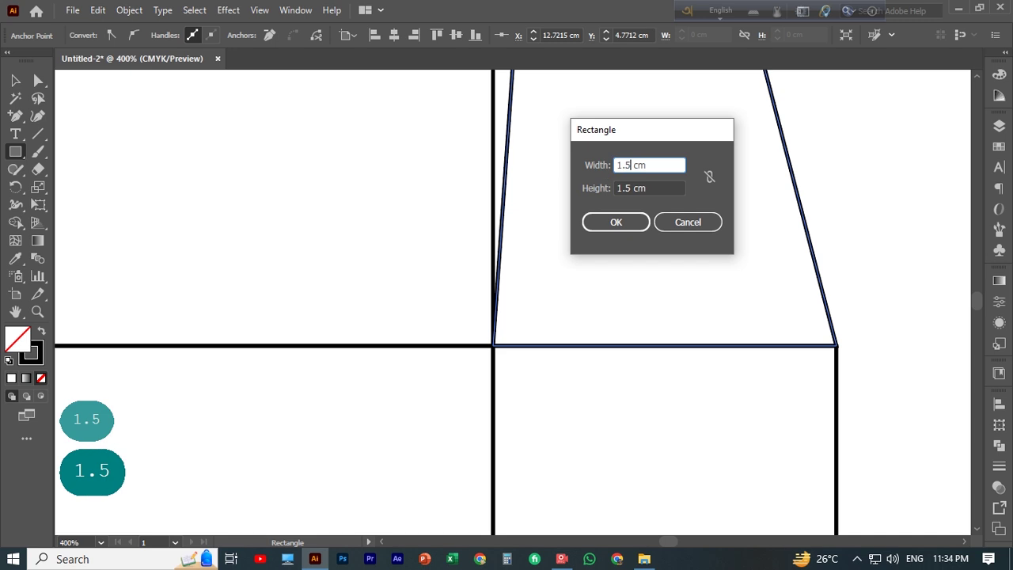
{"action": "left_click", "coordinate": [612, 220]}
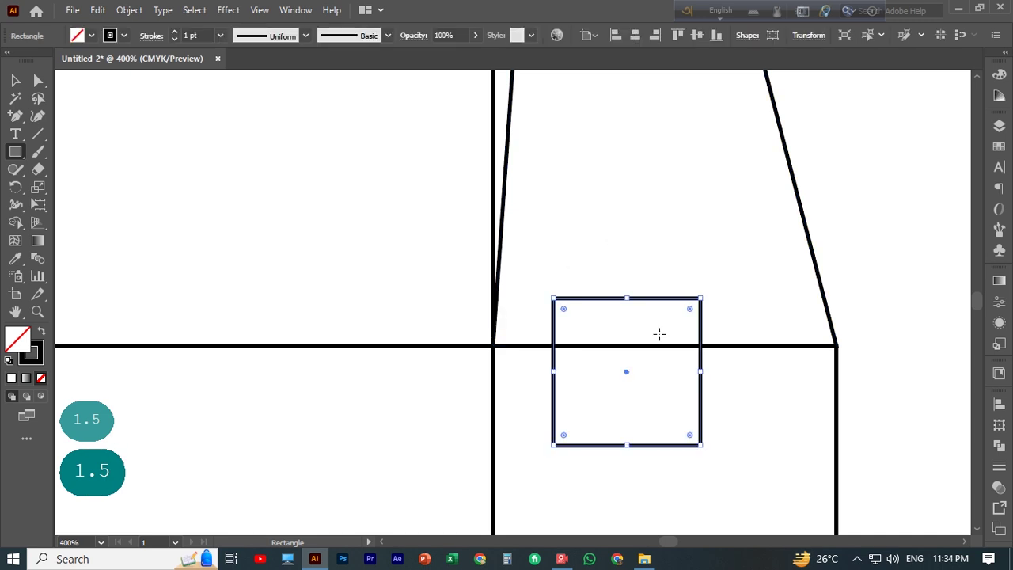
Undo the creation of the 1.5 cm square.
{"action": "key", "text": "ctrl+minus"}
{"action": "key", "text": "ctrl+minus"}
{"action": "key", "text": "ctrl+minus"}
{"action": "key", "text": "ctrl+minus"}
{"action": "key", "text": "ctrl+minus"}
{"action": "key", "text": "ctrl+minus"}
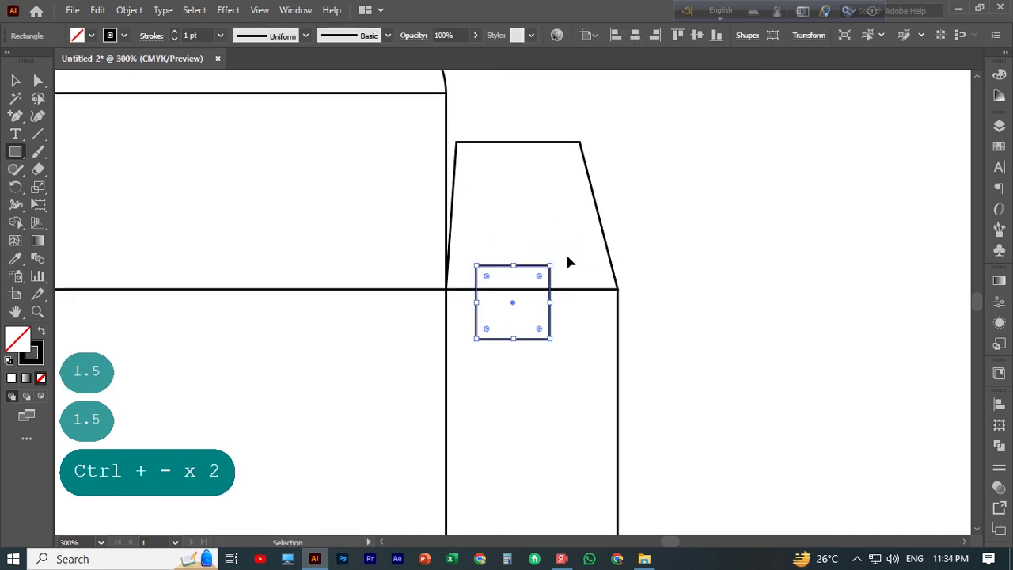
{"action": "key", "text": "ctrl+plus"}
{"action": "key", "text": "ctrl+plus"}
{"action": "key", "text": "ctrl+plus"}
{"action": "key", "text": "ctrl+plus"}
{"action": "key", "text": "ctrl+plus"}
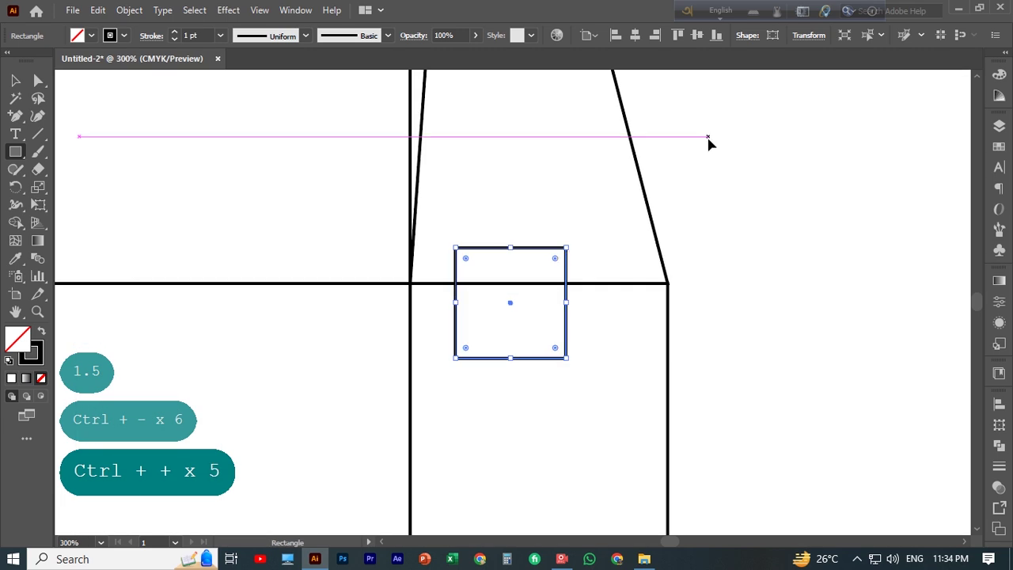
{"action": "key", "text": "ctrl+z"}
Create a 0.125 cm by 0.125 cm square in the empty area beside the tapered flap.
{"action": "left_click", "coordinate": [708, 222]}
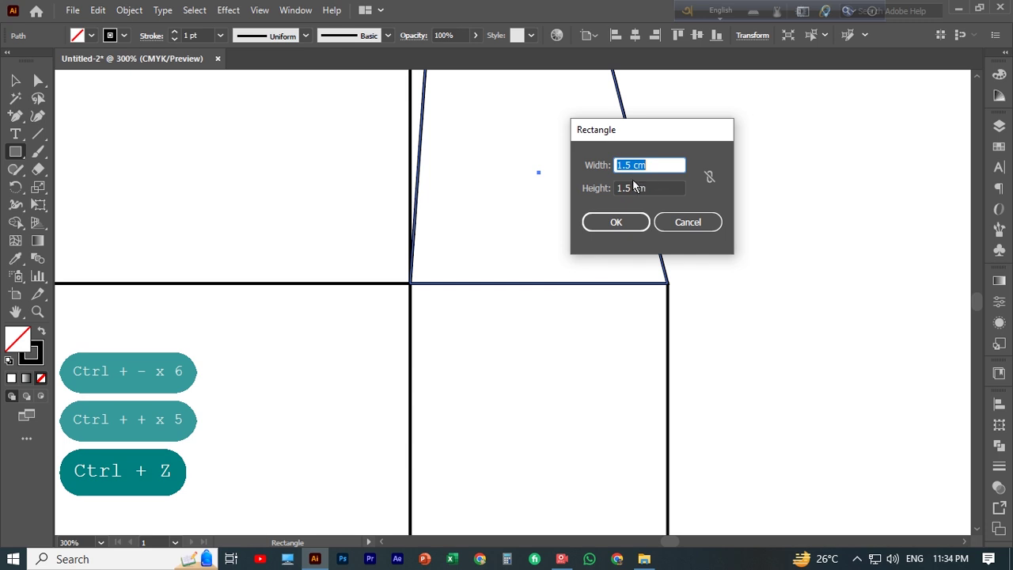
{"action": "left_click_drag", "start_coordinate": [631, 165], "coordinate": [601, 168]}
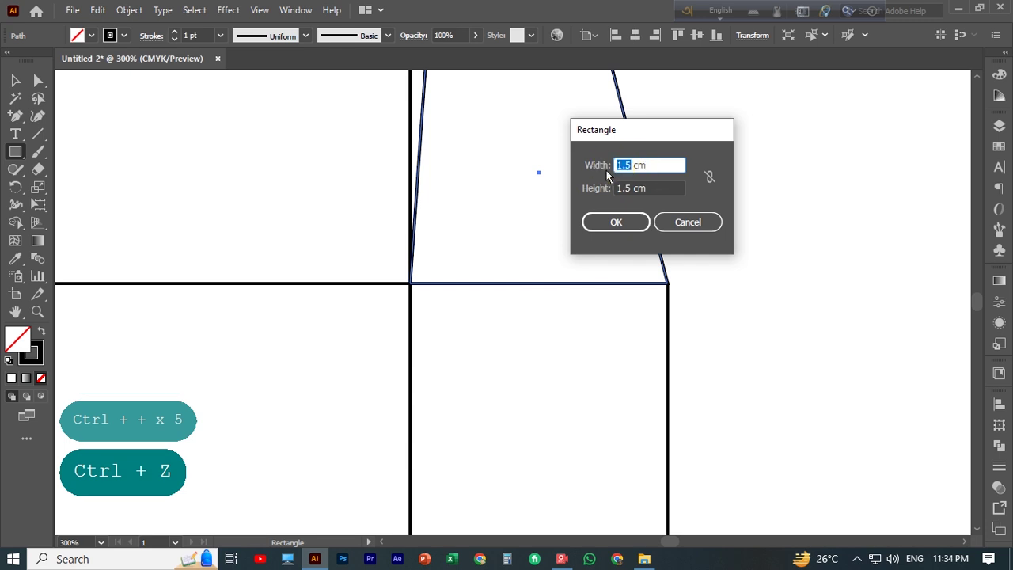
{"action": "type", "text": "0."}
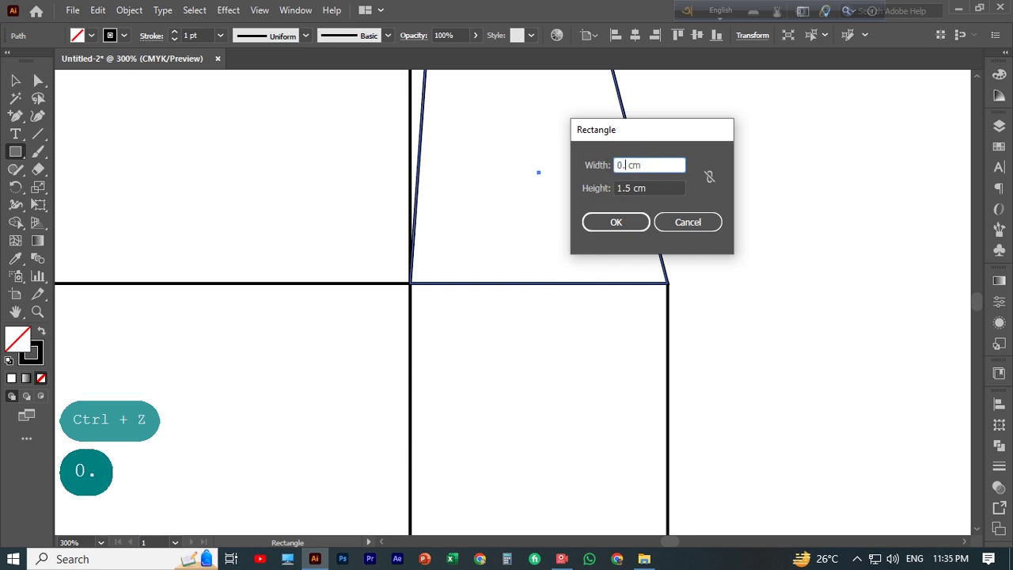
{"action": "type", "text": "125"}
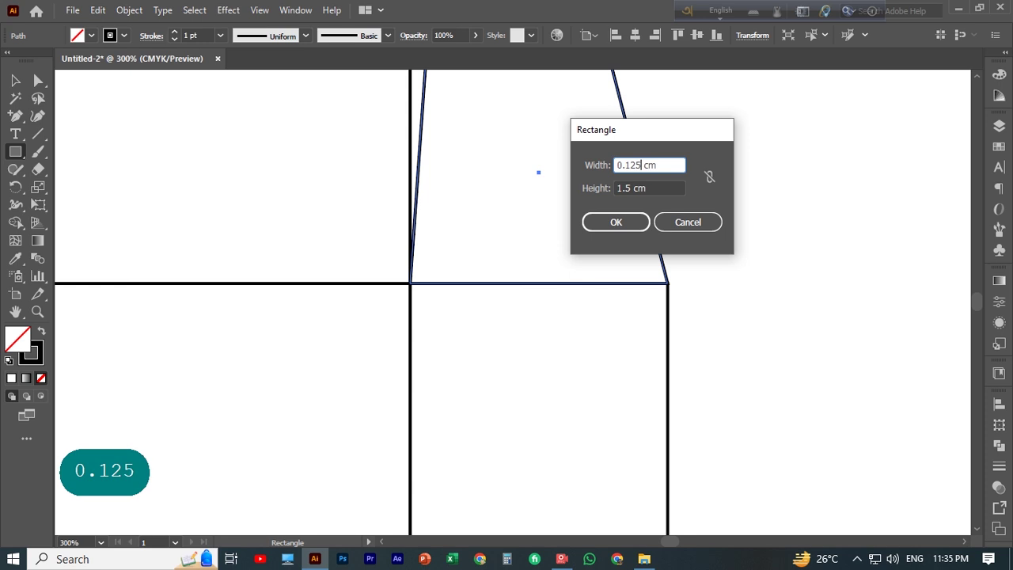
{"action": "left_click_drag", "start_coordinate": [634, 187], "coordinate": [606, 193]}
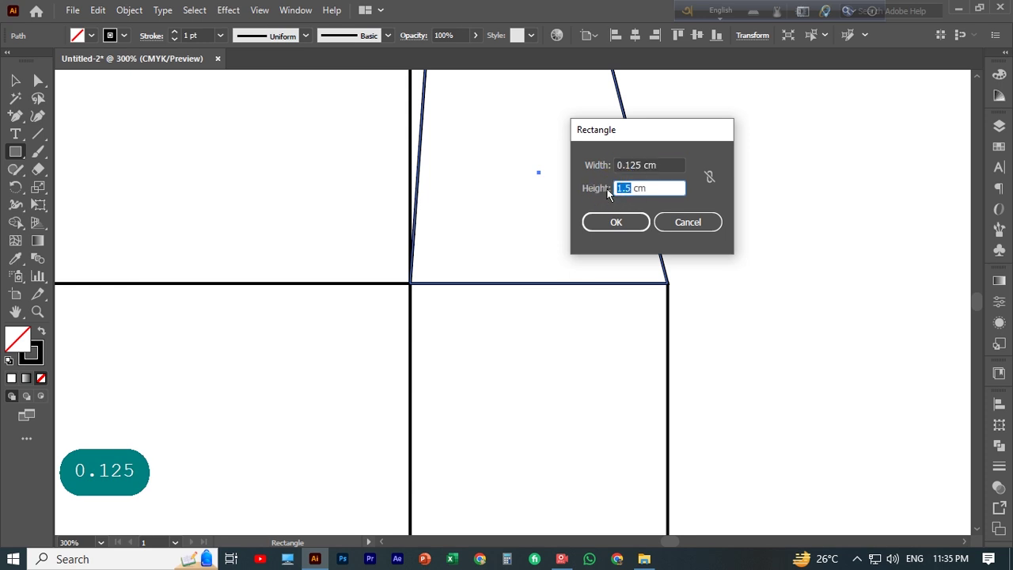
{"action": "type", "text": "0.125"}
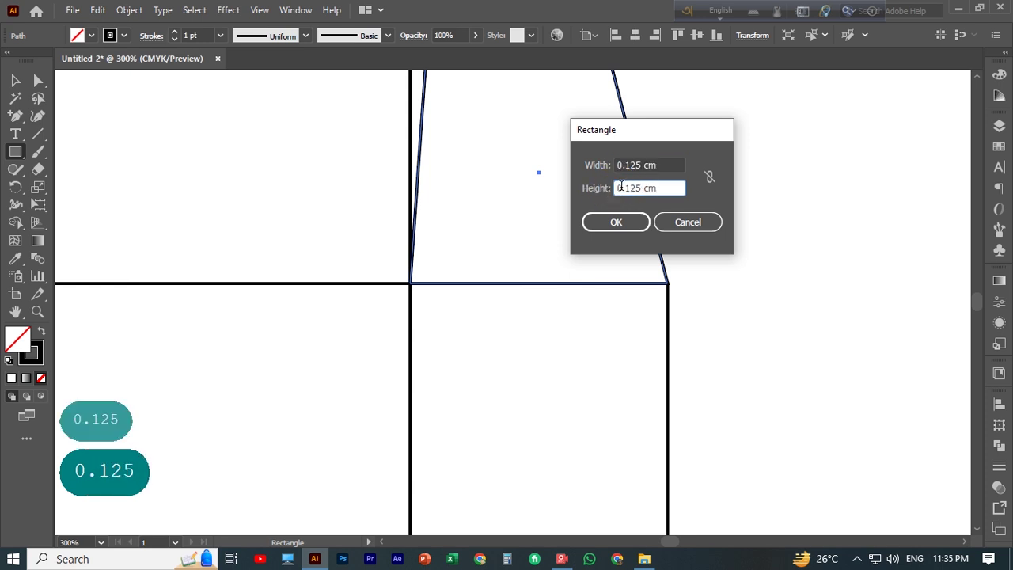
{"action": "left_click", "coordinate": [619, 230]}
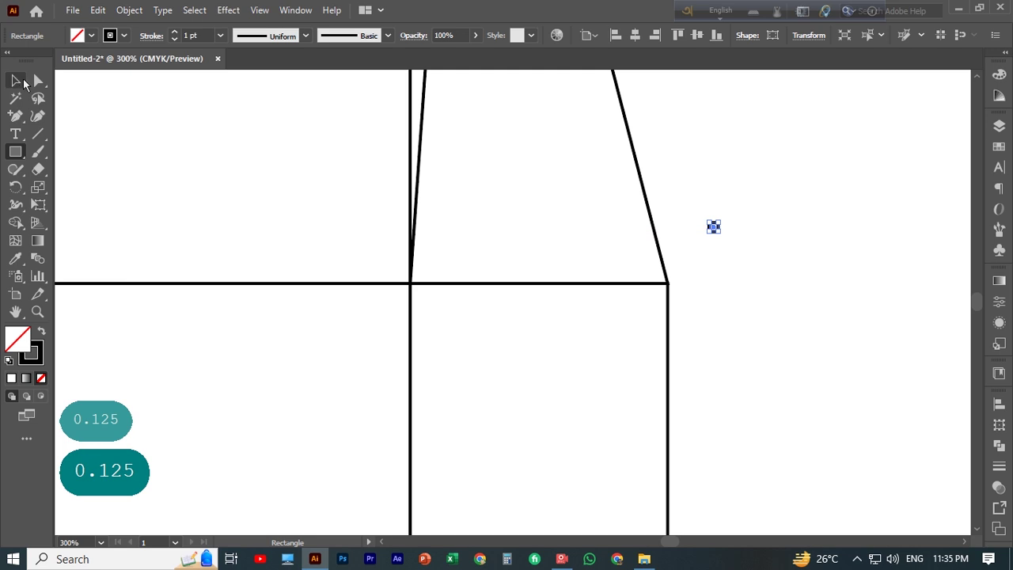
Move the 0.125 cm square into the inner lower corner of the tapered flap, resting on its base line.
{"action": "left_click", "coordinate": [15, 81]}
{"action": "left_click", "coordinate": [570, 229]}
{"action": "left_click_drag", "start_coordinate": [713, 227], "coordinate": [416, 276]}
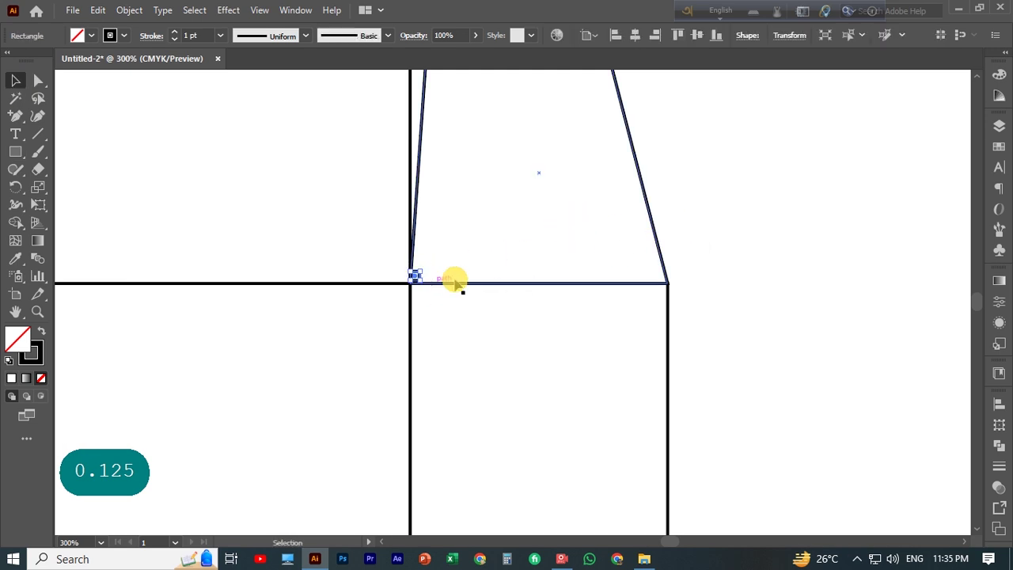
{"action": "left_click", "coordinate": [518, 257]}
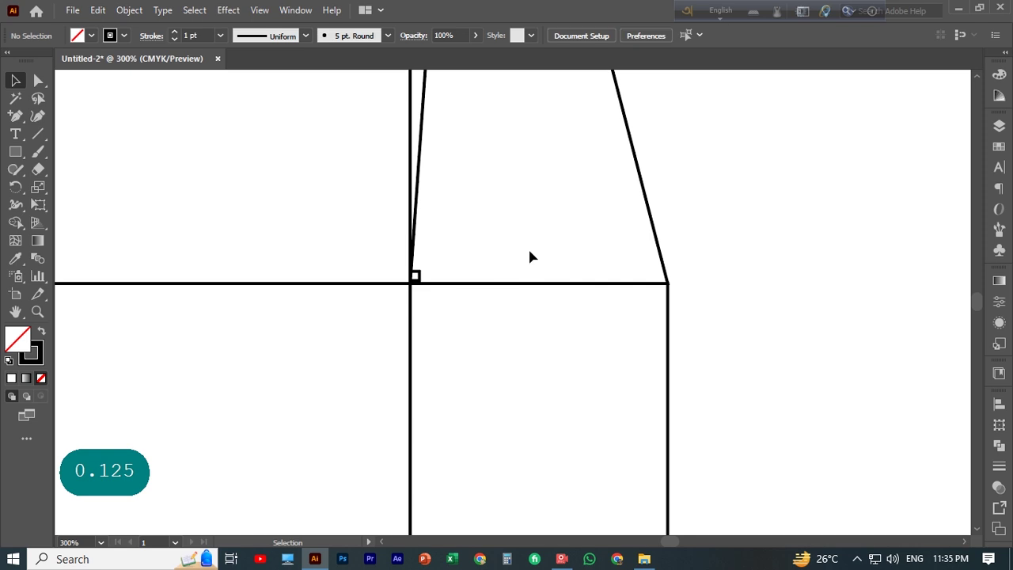
Shift the 0.125 cm square slightly right along the base line so it clears the flap's slanted inner edge.
{"action": "key", "text": "ctrl+plus"}
{"action": "key", "text": "ctrl+plus"}
{"action": "key", "text": "ctrl+plus"}
{"action": "key", "text": "space"}
{"action": "left_click_drag", "start_coordinate": [309, 217], "coordinate": [459, 317]}
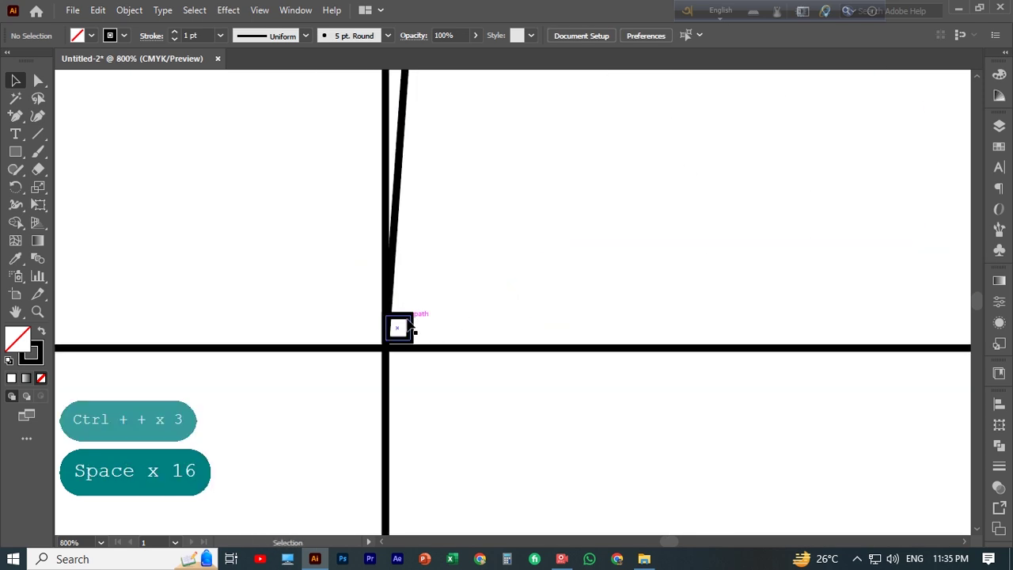
{"action": "left_click_drag", "start_coordinate": [411, 327], "coordinate": [420, 322]}
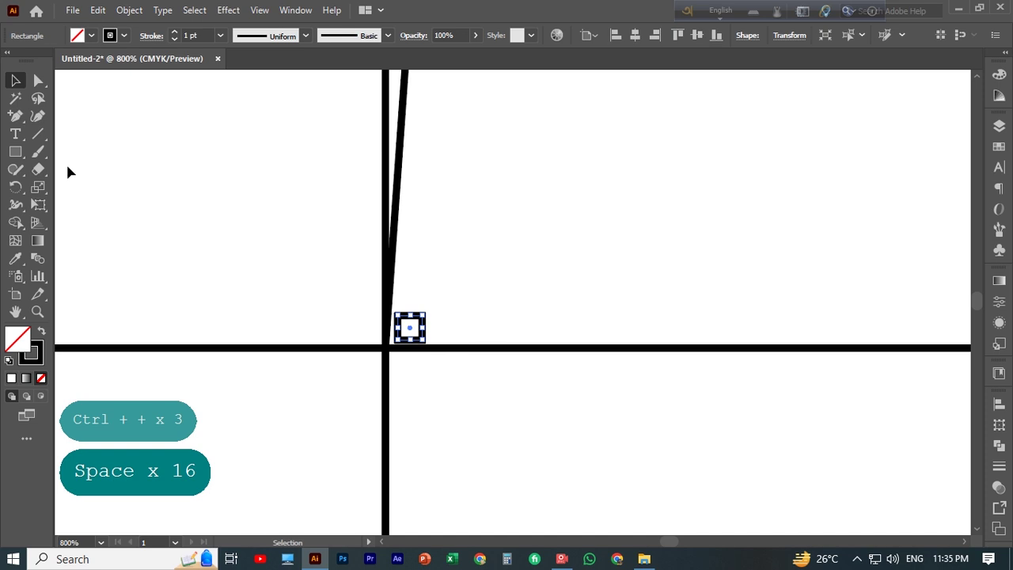
Add an anchor point on the flap's slanted inner edge, level with the top of the 0.125 cm square.
{"action": "left_click", "coordinate": [16, 117]}
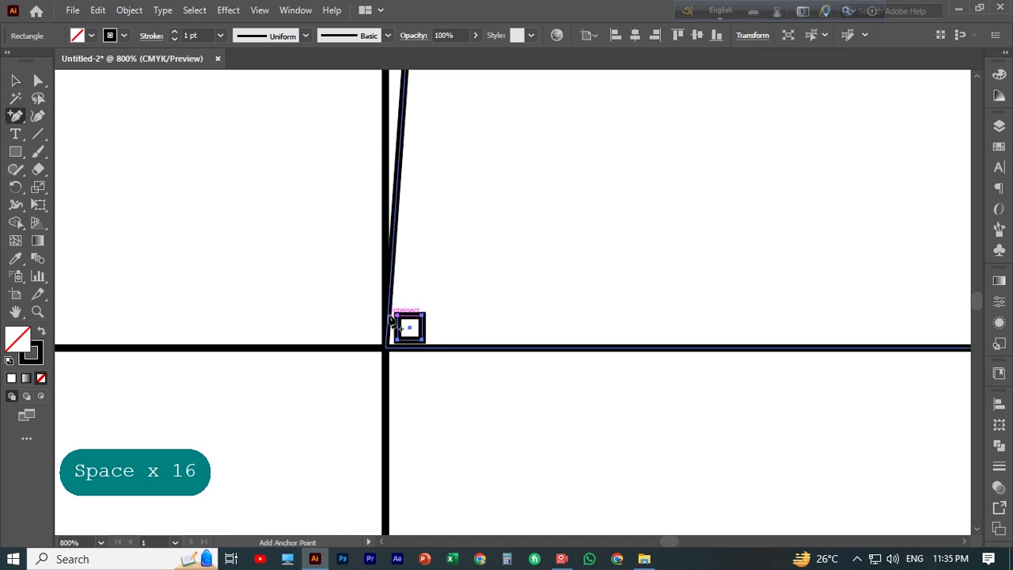
{"action": "left_click", "coordinate": [391, 319]}
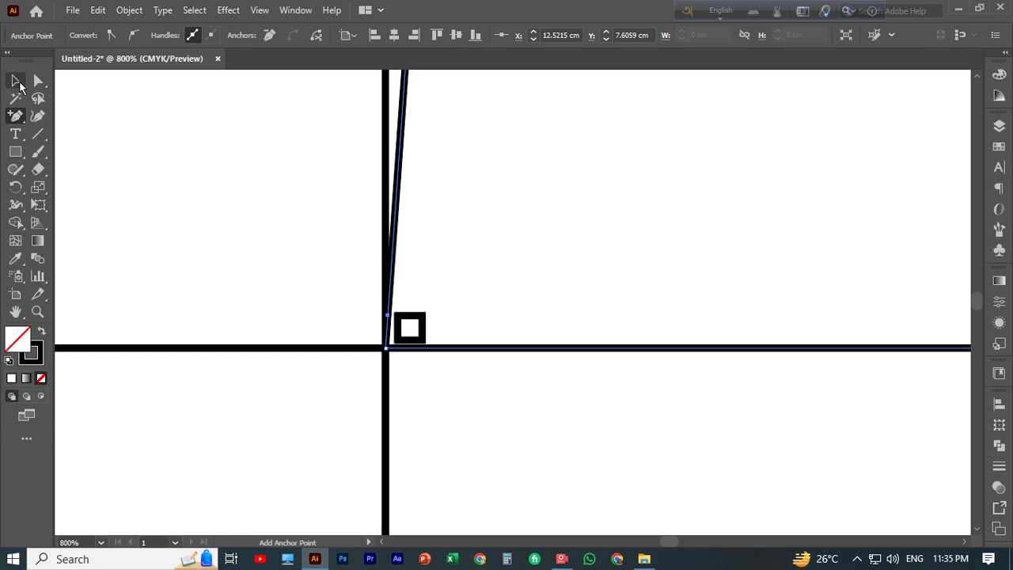
{"action": "key", "text": "v"}
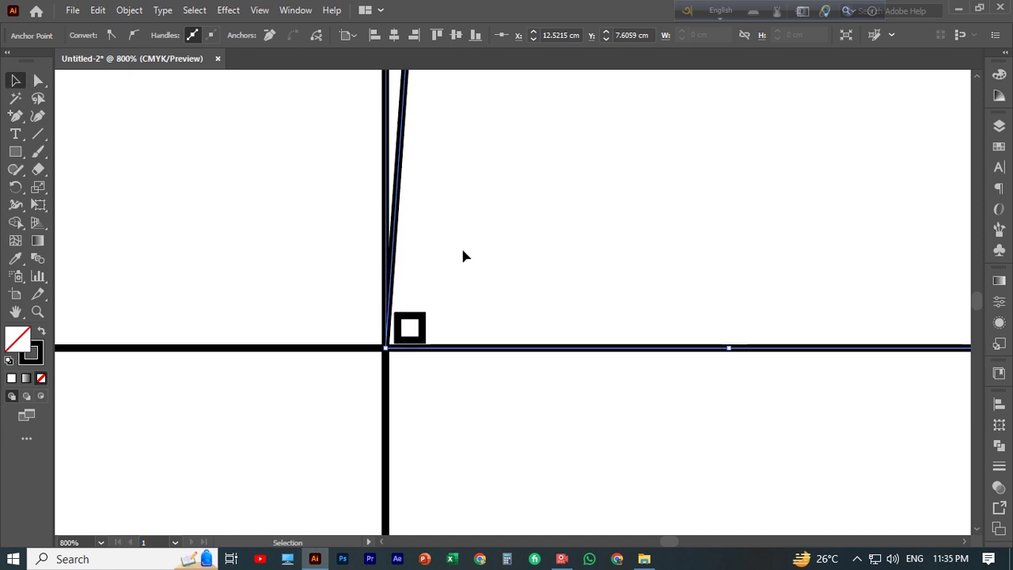
Move the anchor point added on the tapered flap's inner edge right to the 0.125 cm square's top edge, forming a small notch.
{"action": "key", "text": "a"}
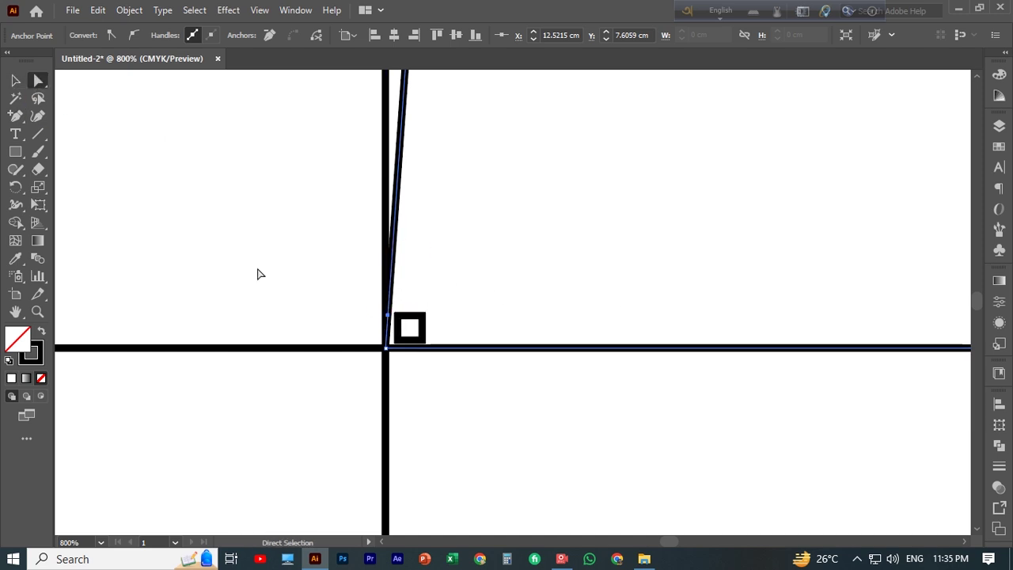
{"action": "key", "text": "Right"}
{"action": "key", "text": "Right"}
{"action": "key", "text": "Right"}
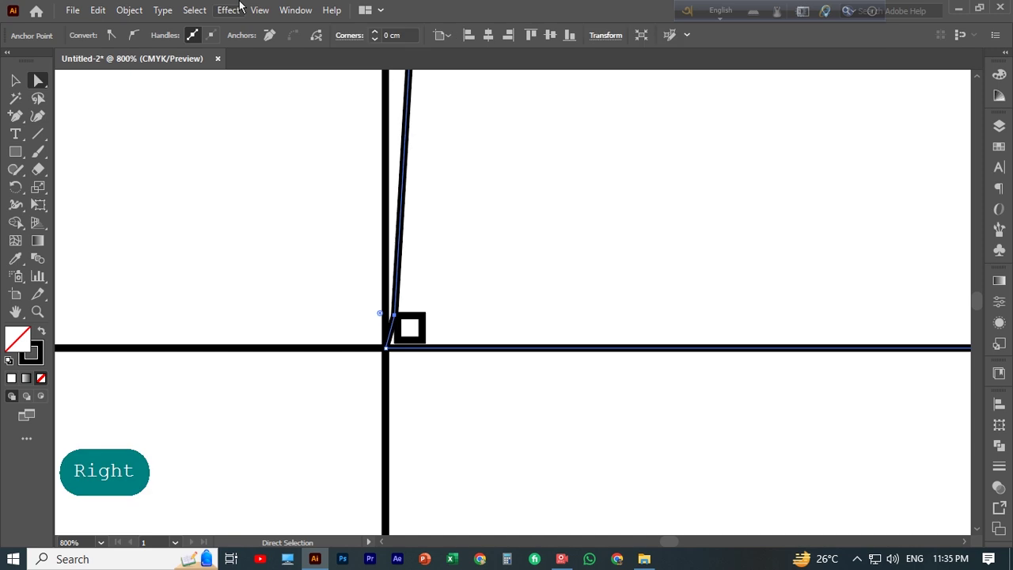
{"action": "key", "text": "Right"}
{"action": "key", "text": "ctrl+minus"}
{"action": "key", "text": "ctrl+minus"}
{"action": "key", "text": "ctrl+minus"}
{"action": "key", "text": "ctrl+minus"}
{"action": "key", "text": "ctrl+minus"}
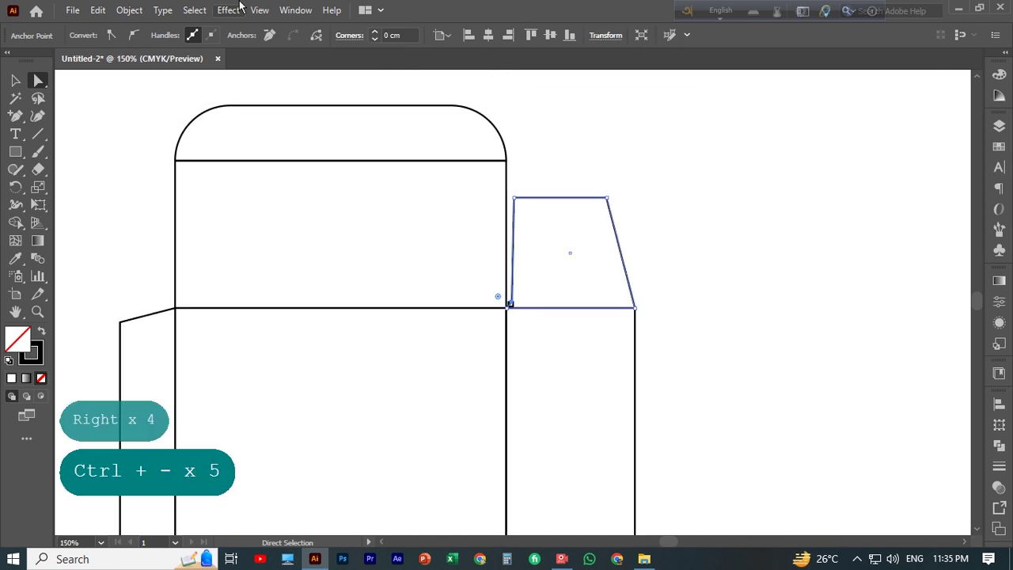
{"action": "key", "text": "ctrl+plus"}
{"action": "key", "text": "ctrl+plus"}
{"action": "key", "text": "ctrl+plus"}
{"action": "key", "text": "ctrl+plus"}
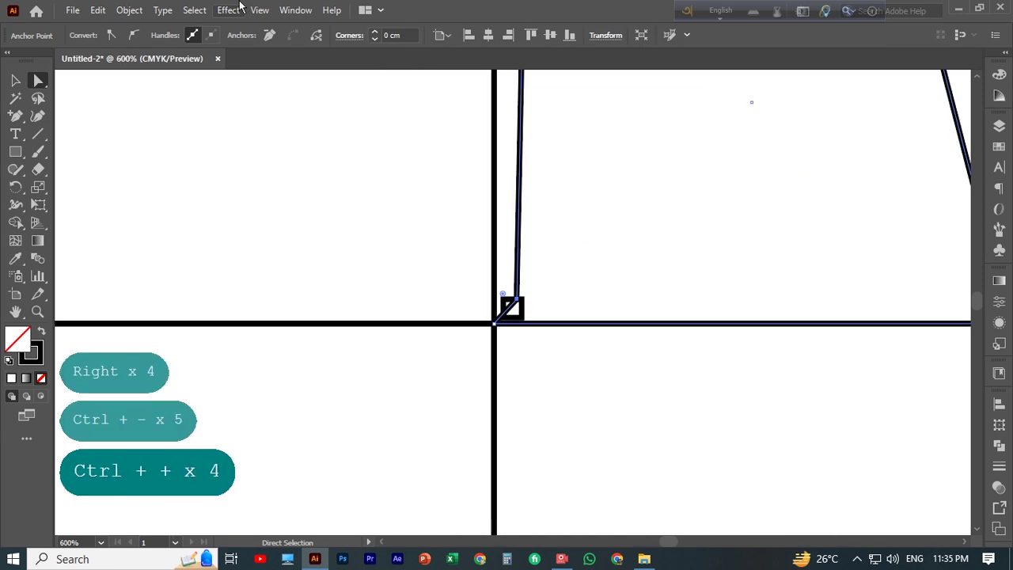
{"action": "left_click_drag", "start_coordinate": [514, 299], "coordinate": [511, 302]}
{"action": "key", "text": "Left"}
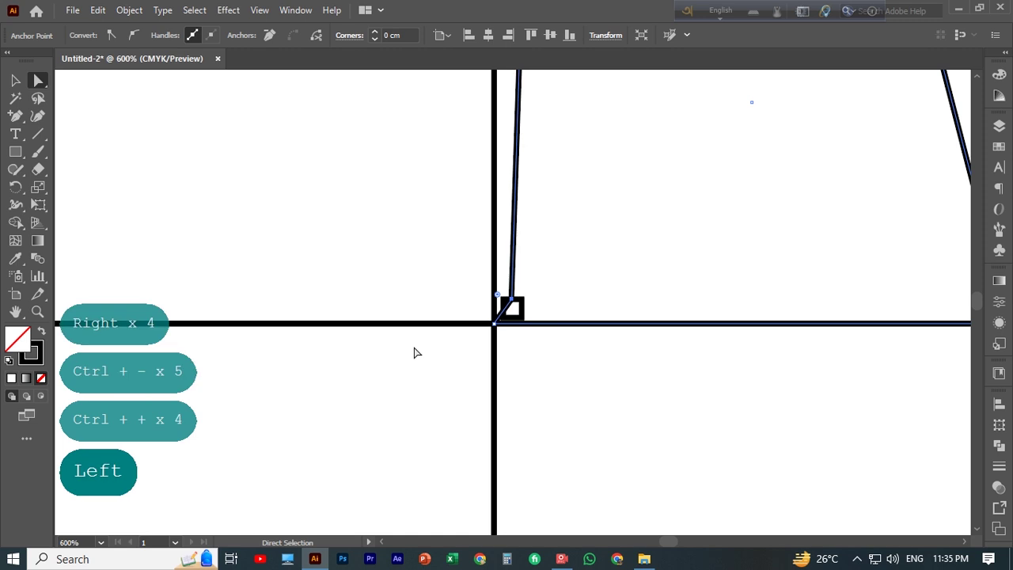
{"action": "key", "text": "Left"}
Nudge the tapered flap's upper inner corner slightly left, making its inner edge nearly vertical above the notch.
{"action": "key", "text": "ctrl+minus"}
{"action": "key", "text": "ctrl+minus"}
{"action": "key", "text": "ctrl+minus"}
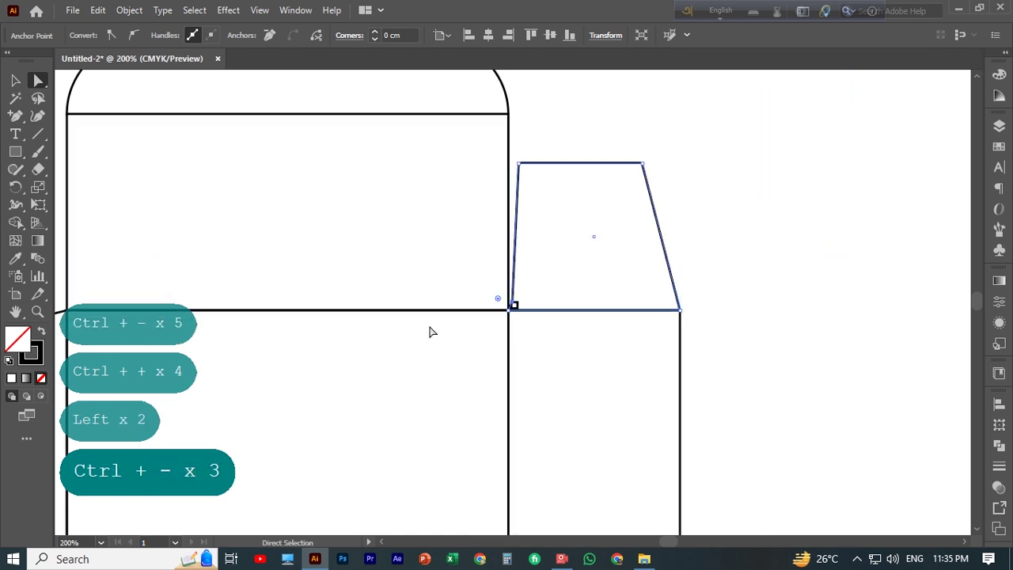
{"action": "left_click", "coordinate": [529, 140]}
{"action": "left_click", "coordinate": [519, 167]}
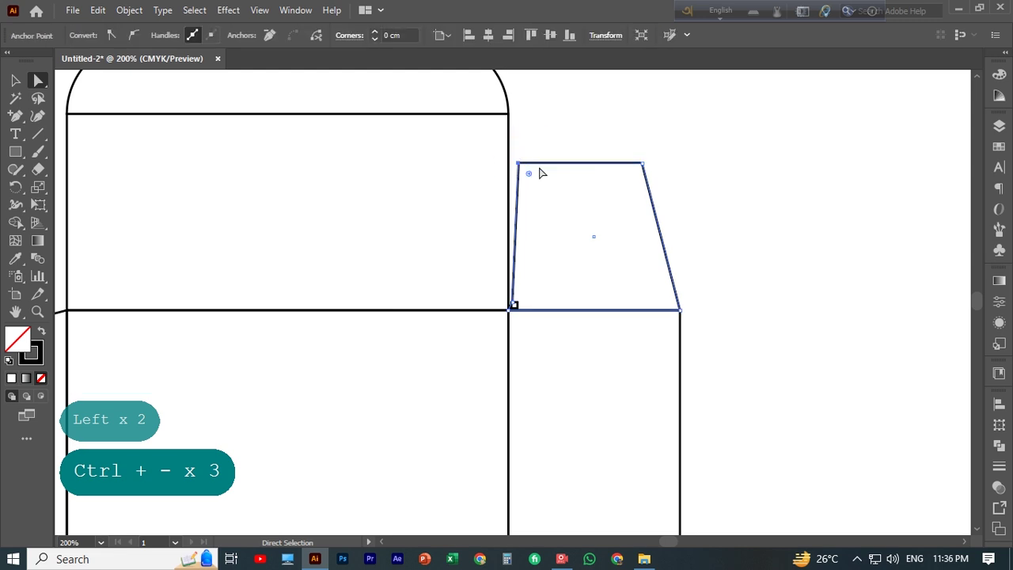
{"action": "key", "text": "Left"}
{"action": "key", "text": "Left"}
{"action": "key", "text": "Left"}
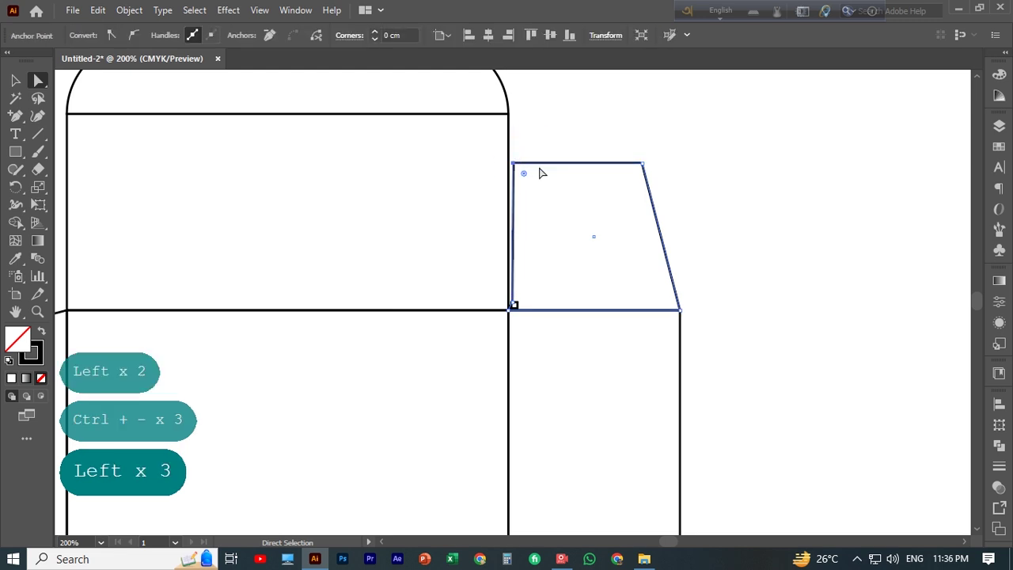
{"action": "left_click", "coordinate": [576, 131]}
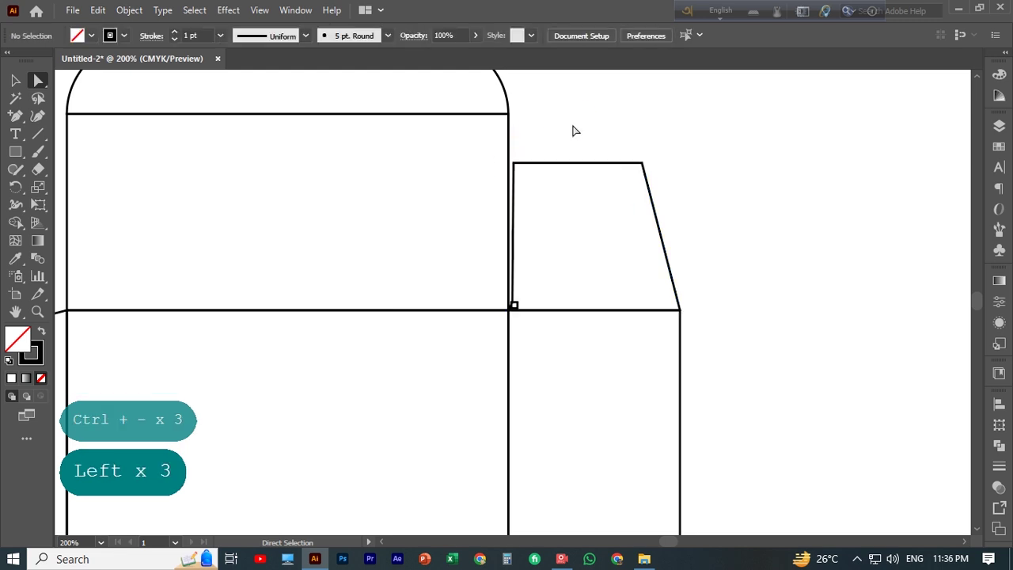
{"action": "left_click", "coordinate": [514, 306]}
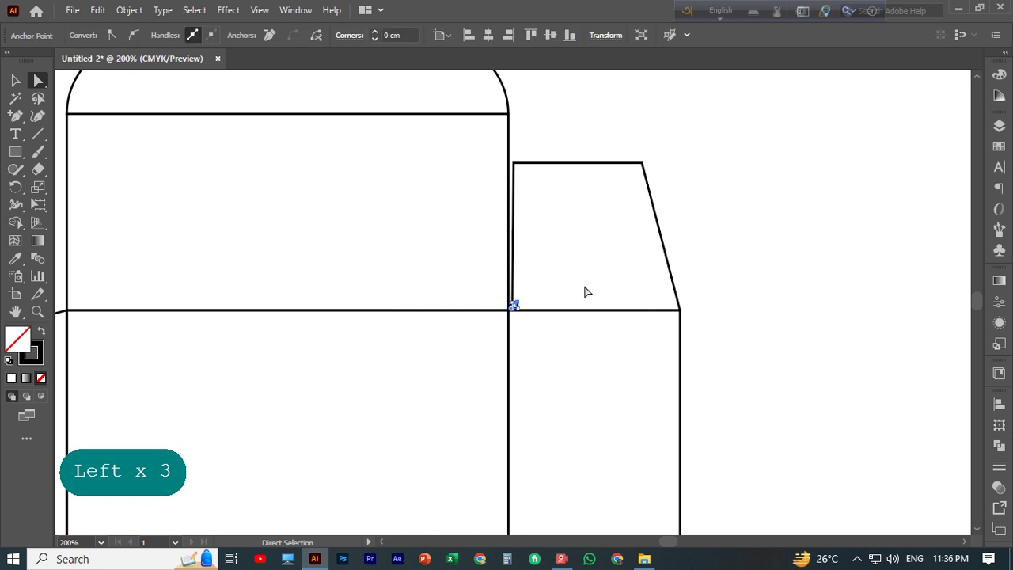
{"action": "left_click", "coordinate": [15, 80]}
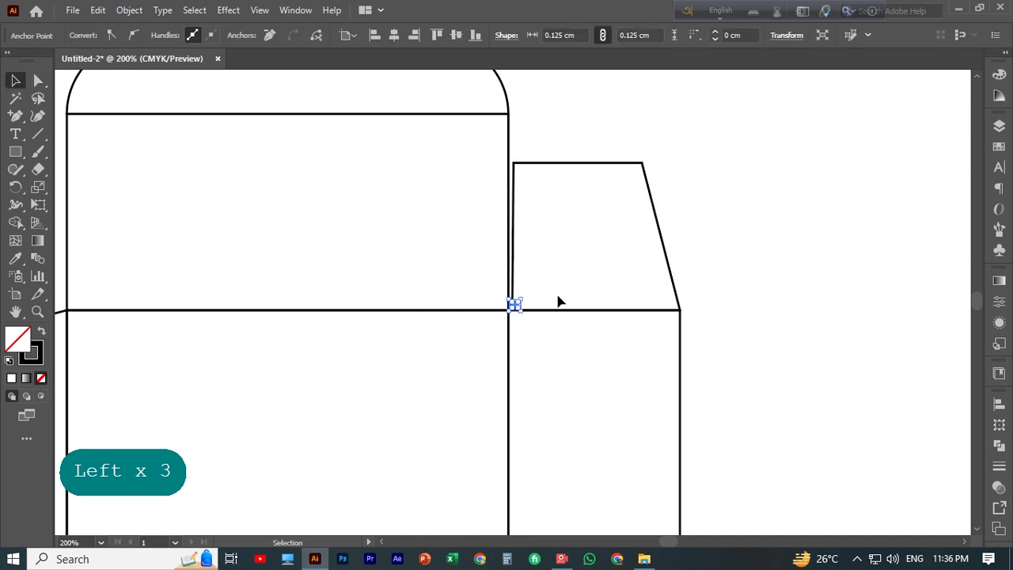
{"action": "key", "text": "Delete"}
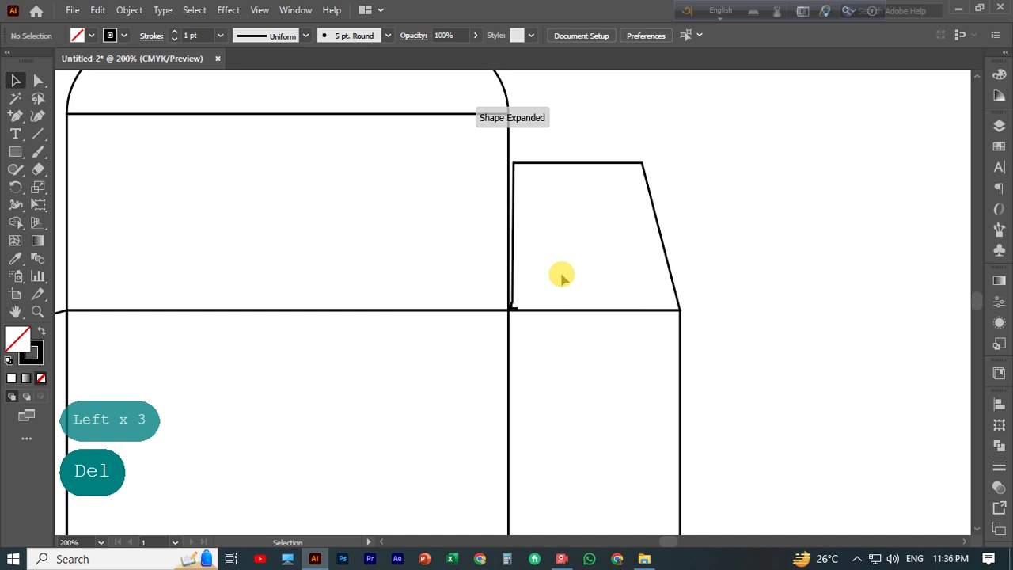
{"action": "key", "text": "ctrl+z"}
{"action": "key", "text": "ctrl+z"}
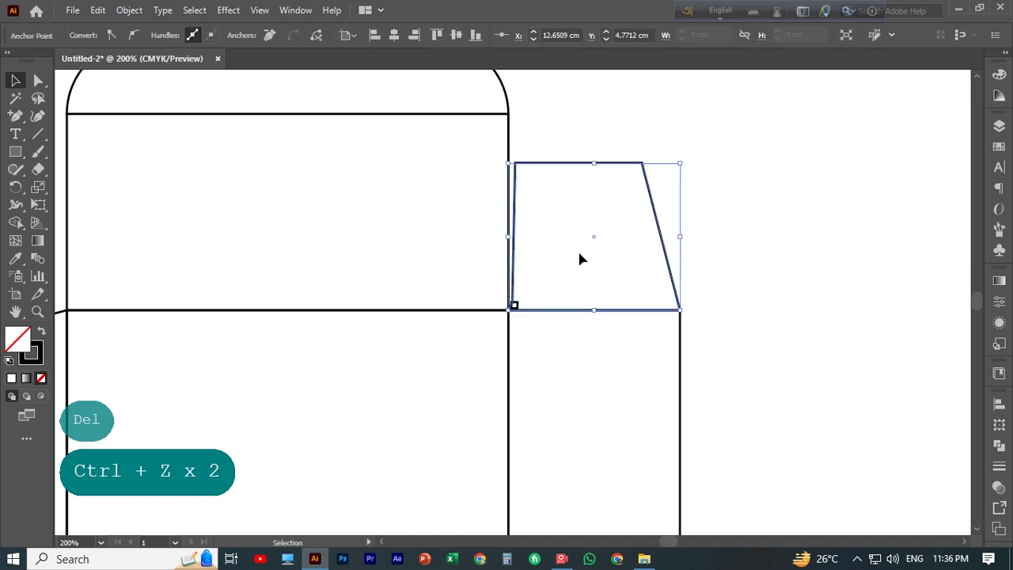
Move the 0.125 cm square out of the notch corner and delete it.
{"action": "left_click", "coordinate": [525, 319]}
{"action": "left_click_drag", "start_coordinate": [525, 313], "coordinate": [552, 287]}
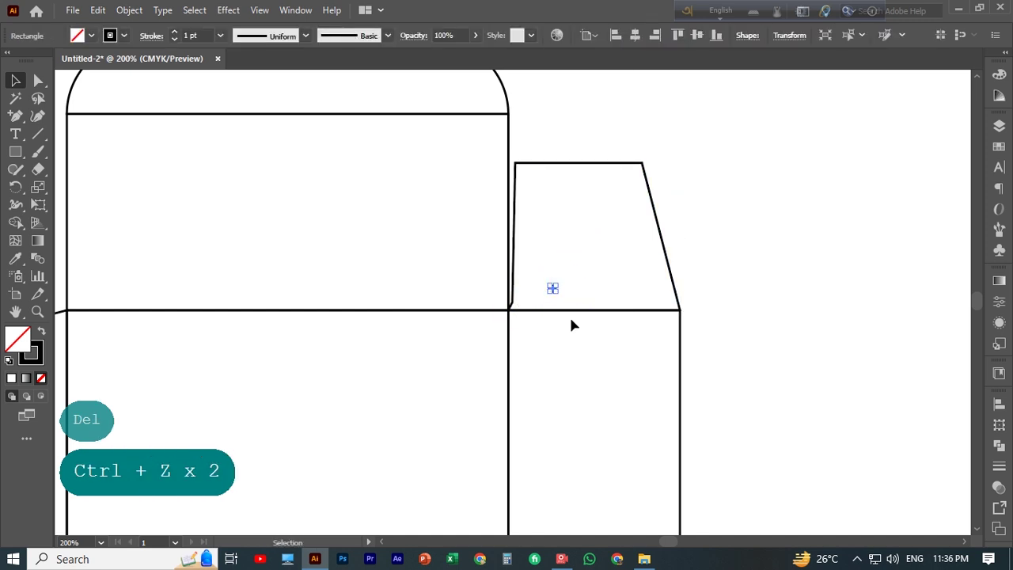
{"action": "key", "text": "Delete"}
Duplicate all panels and flaps except the glue flap, placing the copy directly against the narrow side panel's outer edge.
{"action": "key", "text": "ctrl+minus"}
{"action": "key", "text": "ctrl+minus"}
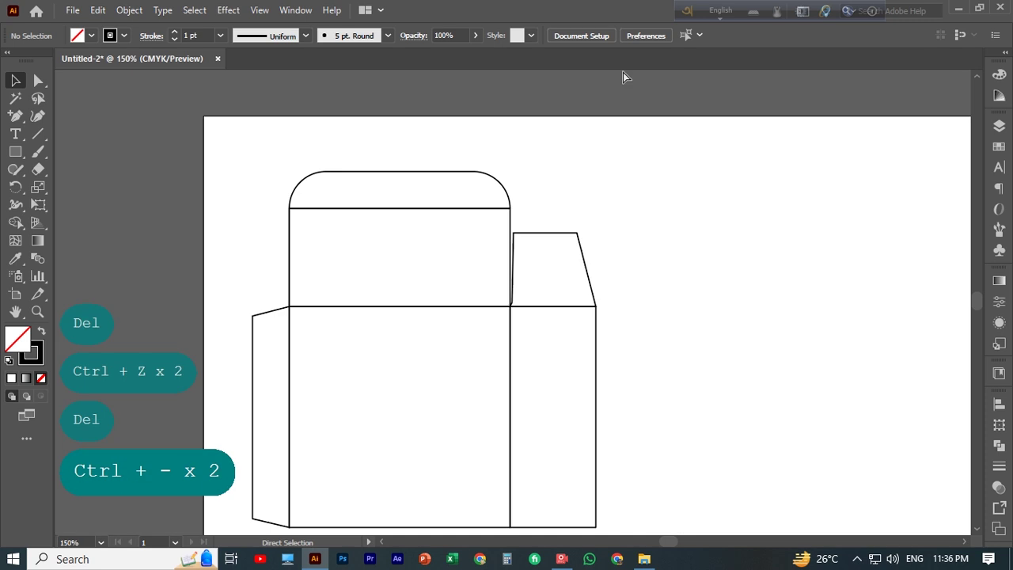
{"action": "key", "text": "ctrl+minus"}
{"action": "key", "text": "ctrl+minus"}
{"action": "key", "text": "ctrl+plus"}
{"action": "key", "text": "ctrl+plus"}
{"action": "key", "text": "space"}
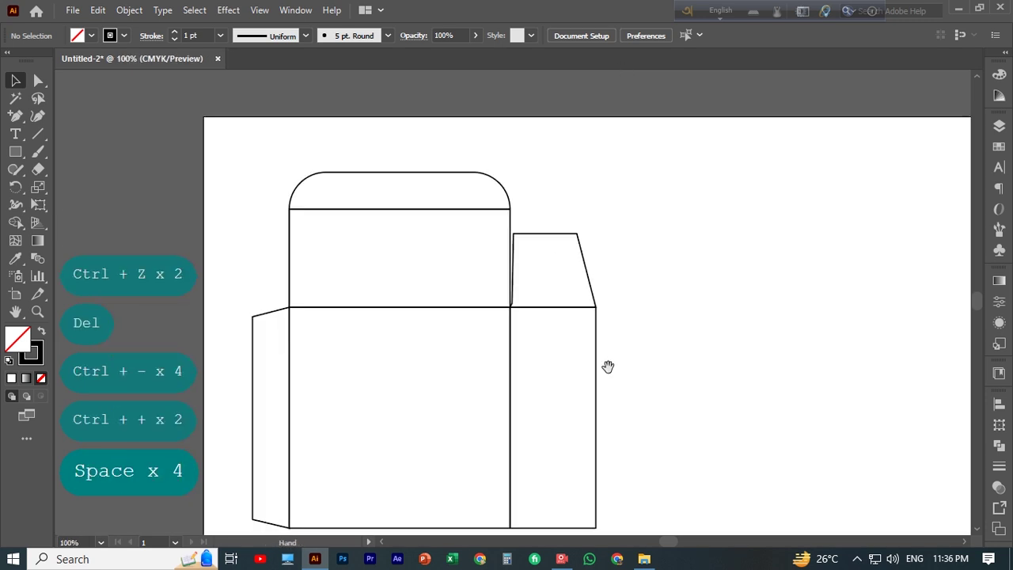
{"action": "left_click_drag", "start_coordinate": [696, 371], "coordinate": [657, 308]}
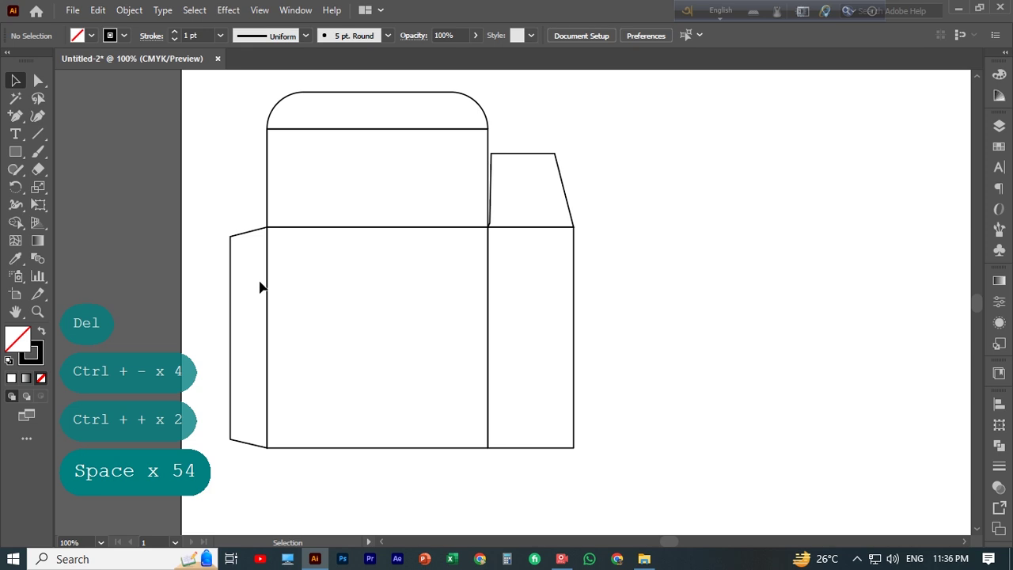
{"action": "left_click_drag", "start_coordinate": [266, 117], "coordinate": [424, 190]}
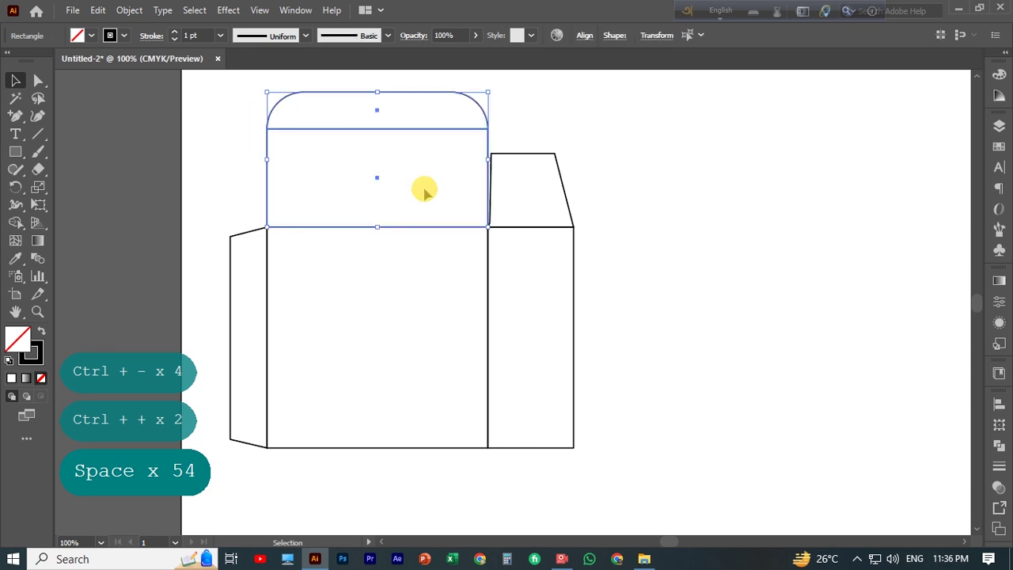
{"action": "left_click", "coordinate": [443, 158]}
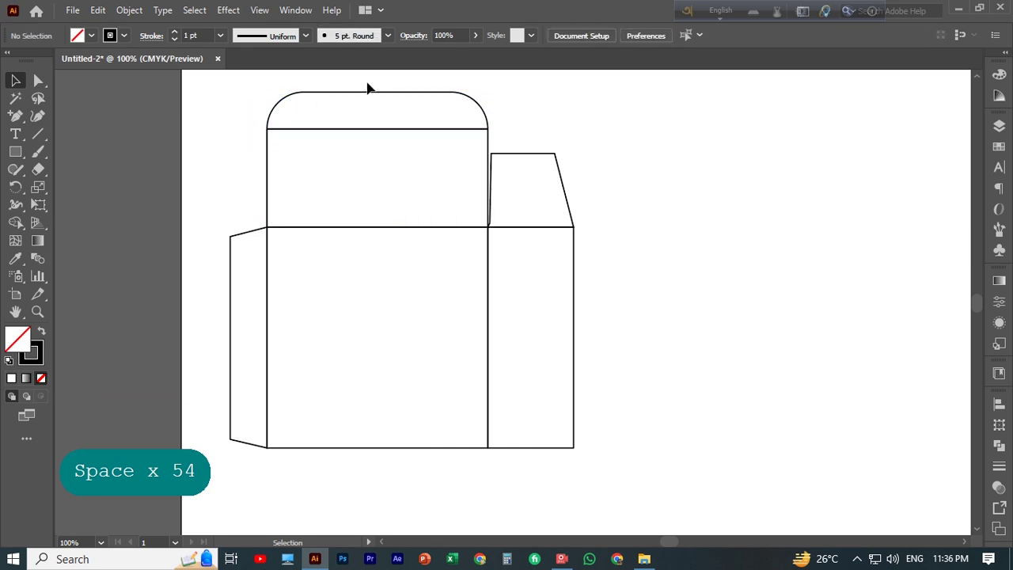
{"action": "left_click_drag", "start_coordinate": [368, 87], "coordinate": [588, 443]}
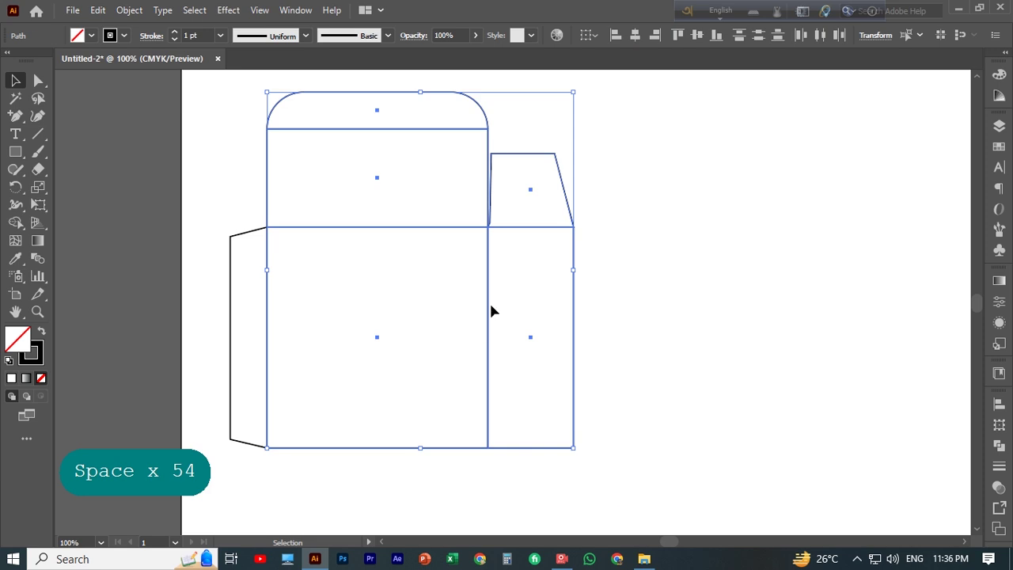
{"action": "left_click_drag", "start_coordinate": [488, 303], "coordinate": [786, 300]}
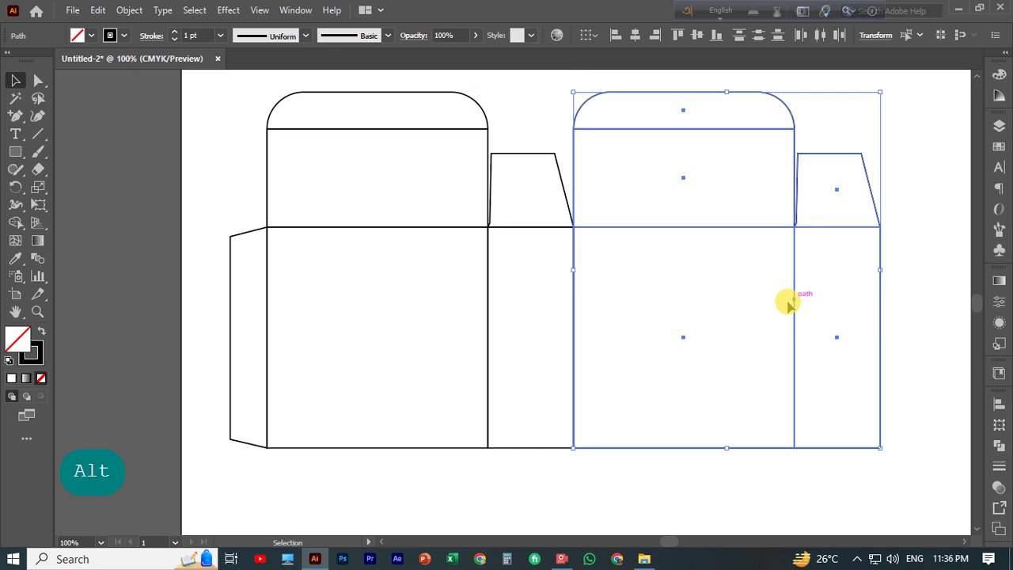
{"action": "scroll", "coordinate": [719, 277], "scroll_direction": "down", "scroll_amount": 1}
{"action": "scroll", "coordinate": [718, 277], "scroll_direction": "up", "scroll_amount": 2}
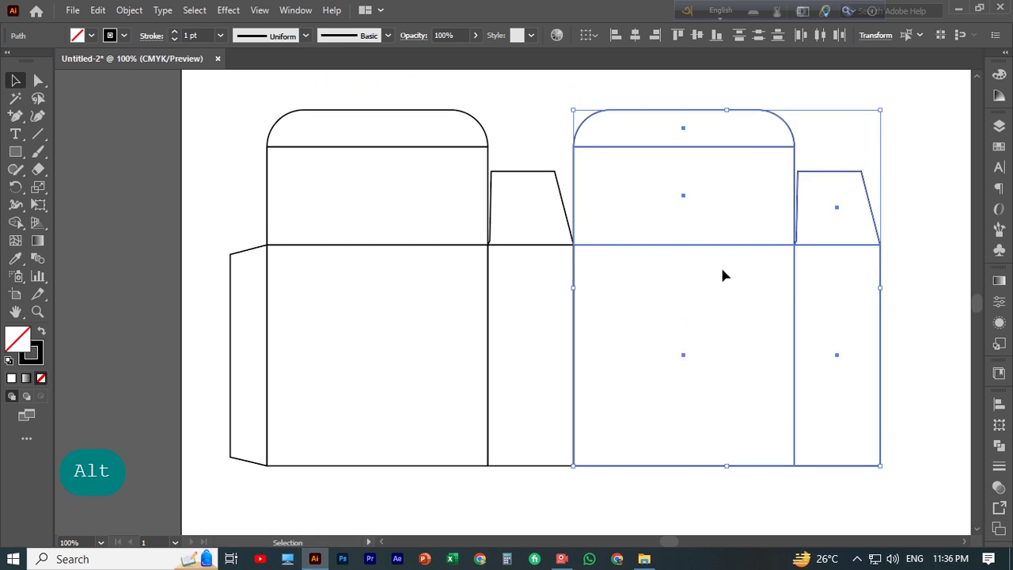
{"action": "key", "text": "space"}
{"action": "left_click_drag", "start_coordinate": [690, 326], "coordinate": [573, 324]}
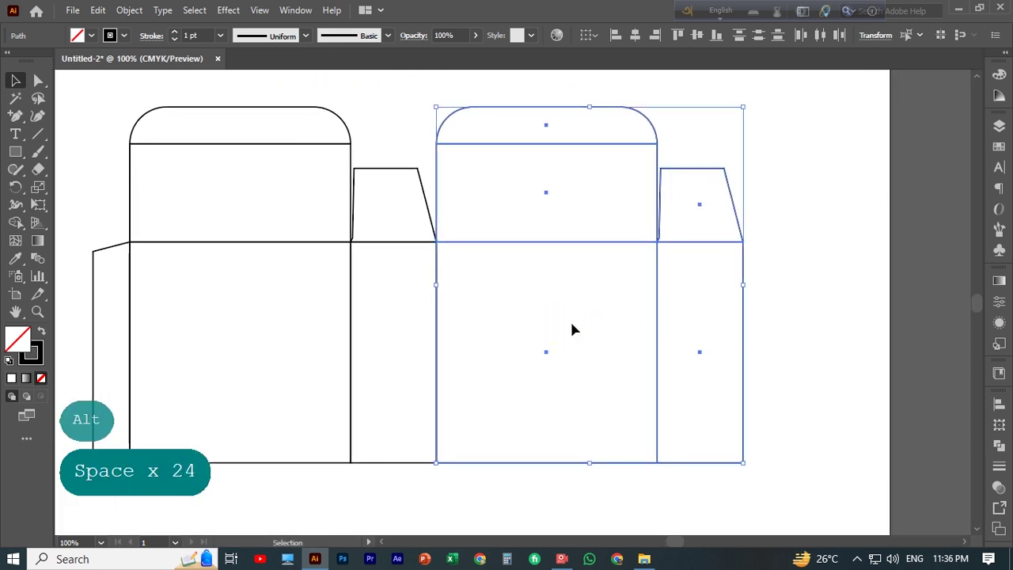
{"action": "left_click", "coordinate": [800, 224]}
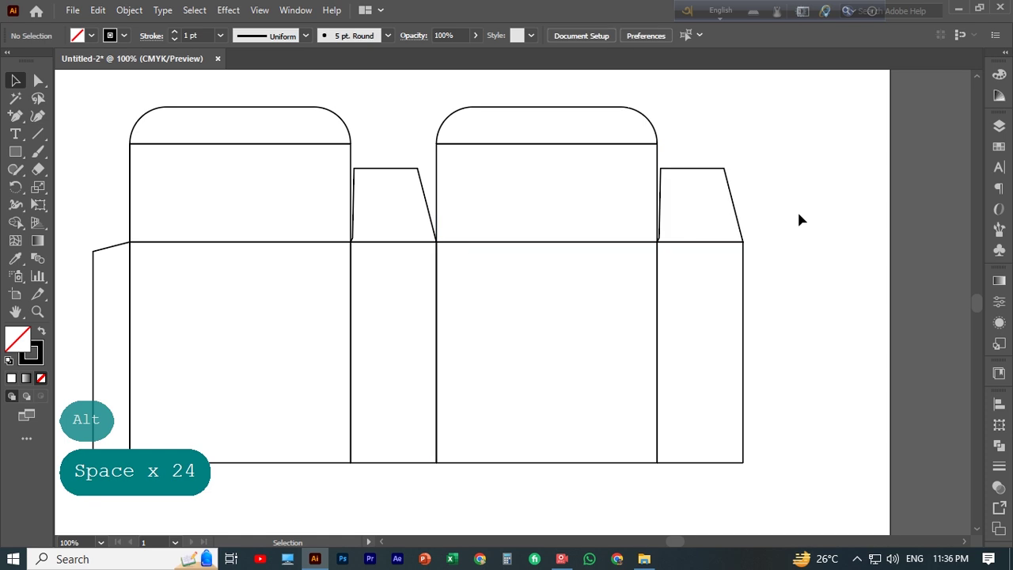
Turn the copied lid panel and rounded flap upside down and attach them to the lower edge of the second 9 cm square.
{"action": "scroll", "coordinate": [797, 210], "scroll_direction": "down", "scroll_amount": 1}
{"action": "left_click_drag", "start_coordinate": [433, 93], "coordinate": [553, 480]}
{"action": "scroll", "coordinate": [655, 457], "scroll_direction": "down", "scroll_amount": 4}
{"action": "left_click_drag", "start_coordinate": [651, 438], "coordinate": [389, 262]}
{"action": "left_click_drag", "start_coordinate": [554, 301], "coordinate": [556, 305]}
{"action": "scroll", "coordinate": [800, 321], "scroll_direction": "up", "scroll_amount": 3}
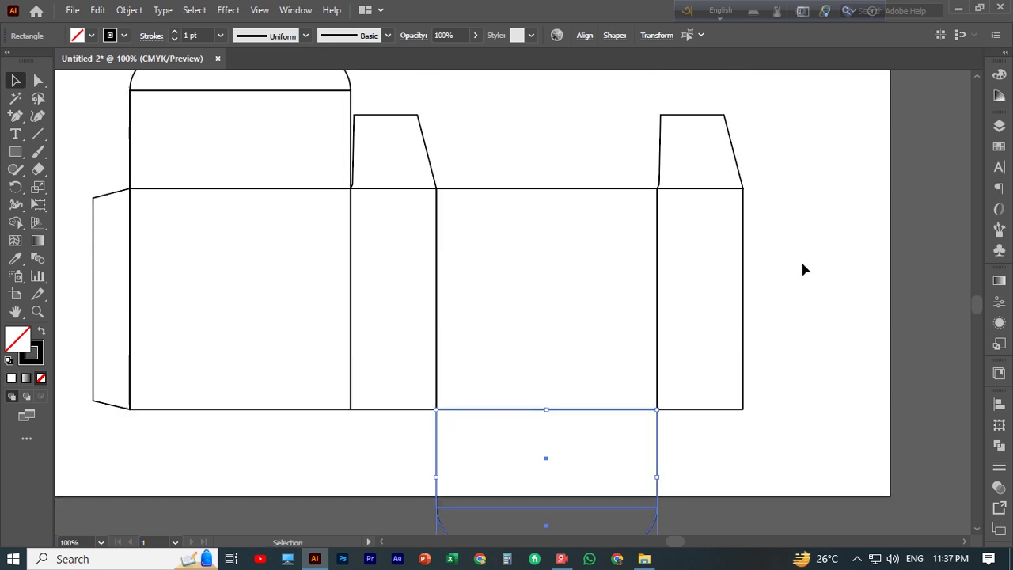
{"action": "scroll", "coordinate": [803, 264], "scroll_direction": "down", "scroll_amount": 1}
{"action": "scroll", "coordinate": [803, 264], "scroll_direction": "up", "scroll_amount": 1}
{"action": "left_click", "coordinate": [809, 254]}
{"action": "scroll", "coordinate": [805, 256], "scroll_direction": "down", "scroll_amount": 1}
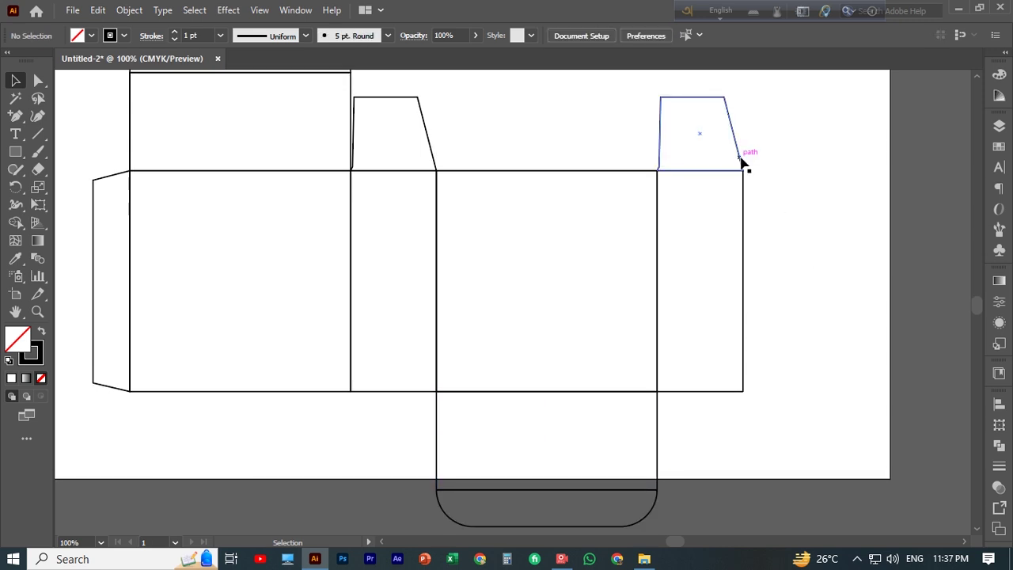
Copy the second tapered flap, rotate the copy 180°, and attach it to the lower edge of the outermost narrow panel.
{"action": "left_click_drag", "start_coordinate": [742, 162], "coordinate": [663, 372]}
{"action": "scroll", "coordinate": [760, 456], "scroll_direction": "down", "scroll_amount": 1}
{"action": "left_click_drag", "start_coordinate": [723, 383], "coordinate": [715, 377]}
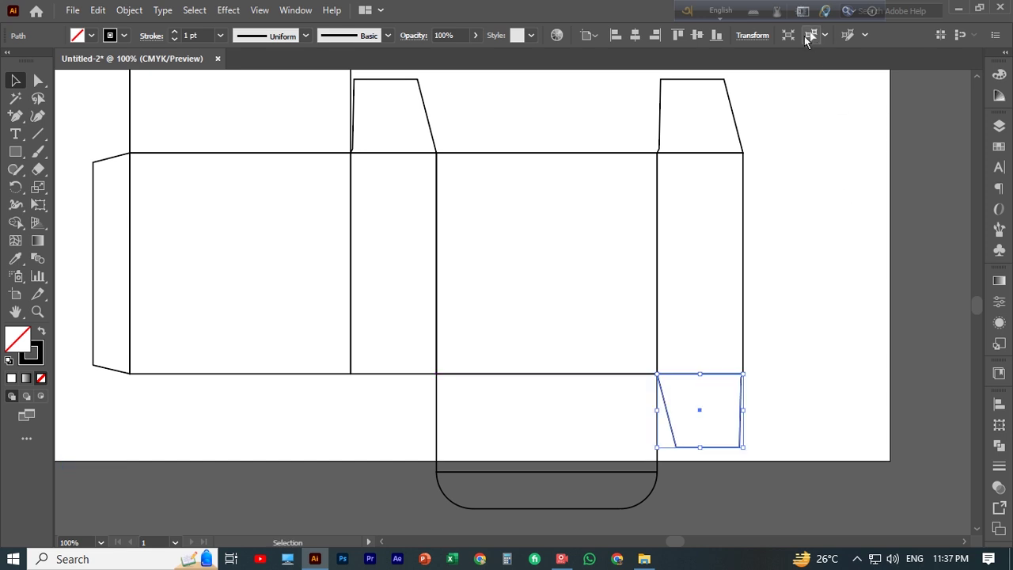
{"action": "left_click", "coordinate": [758, 41]}
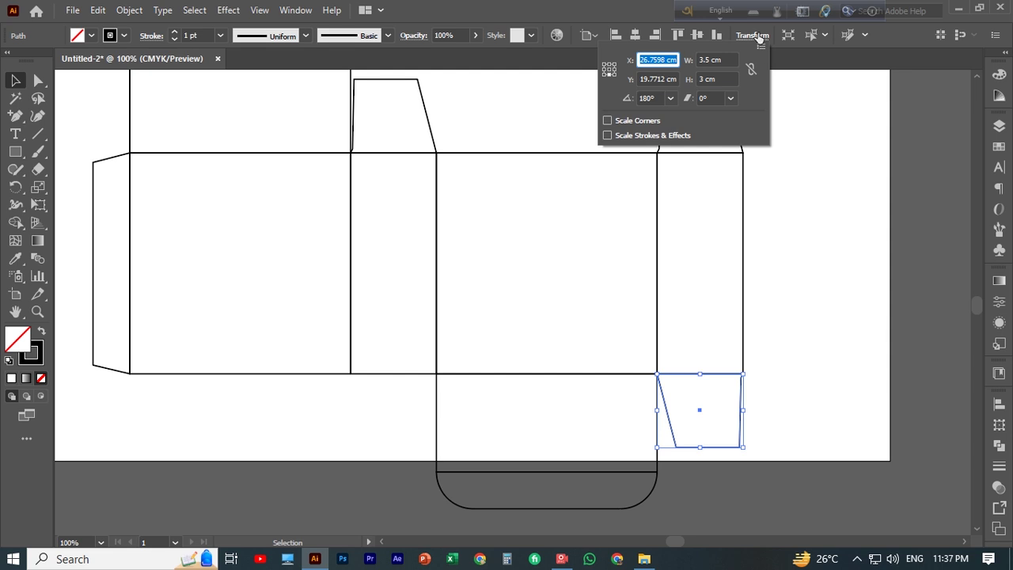
{"action": "key", "text": "Escape"}
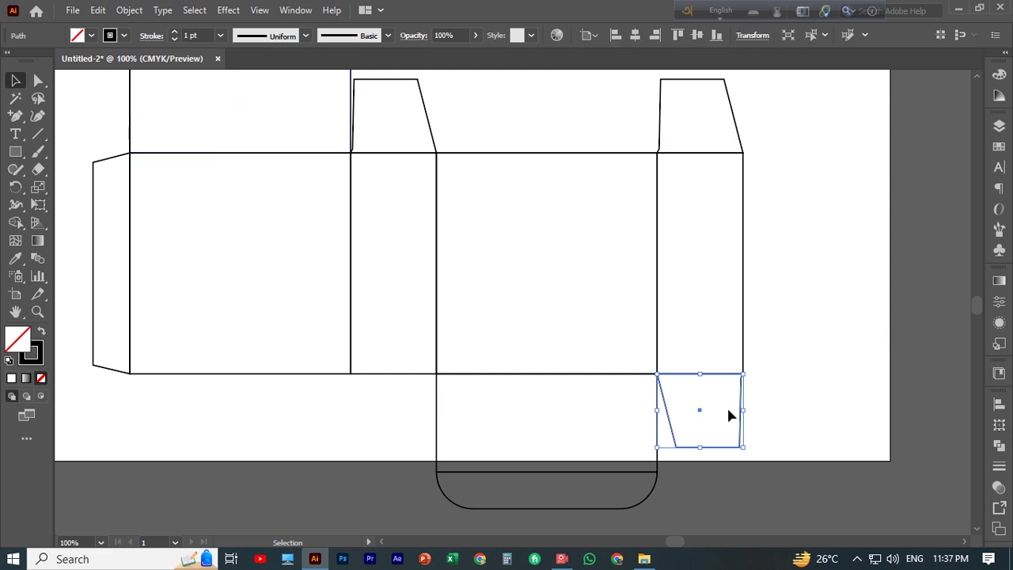
Reflect the lower tapered flap across the vertical axis so its notched edge faces the second lid panel.
{"action": "right_click", "coordinate": [748, 406]}
{"action": "mouse_move", "coordinate": [799, 308]}
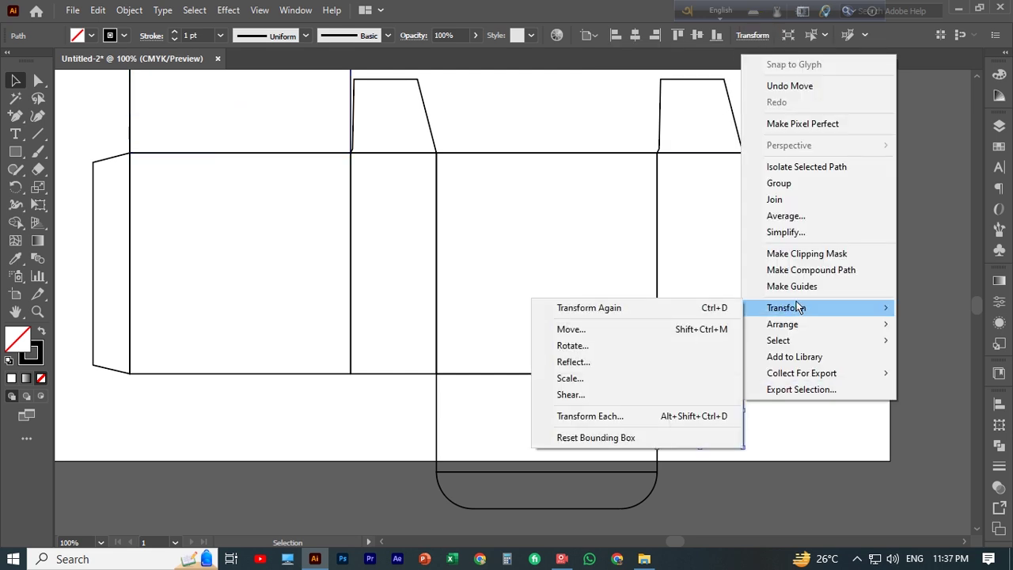
{"action": "left_click", "coordinate": [590, 362]}
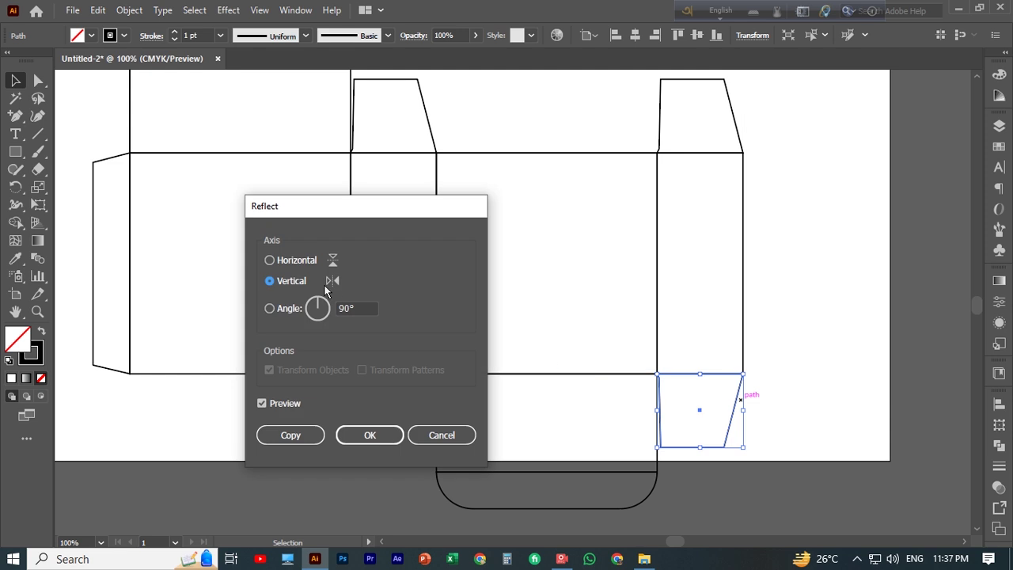
{"action": "left_click_drag", "start_coordinate": [354, 206], "coordinate": [312, 214]}
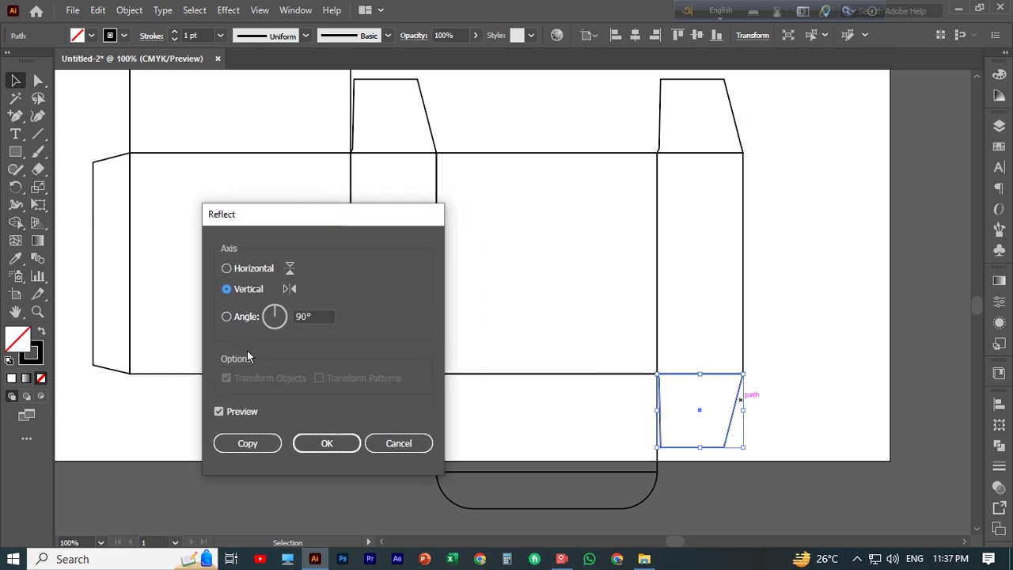
{"action": "left_click", "coordinate": [338, 444]}
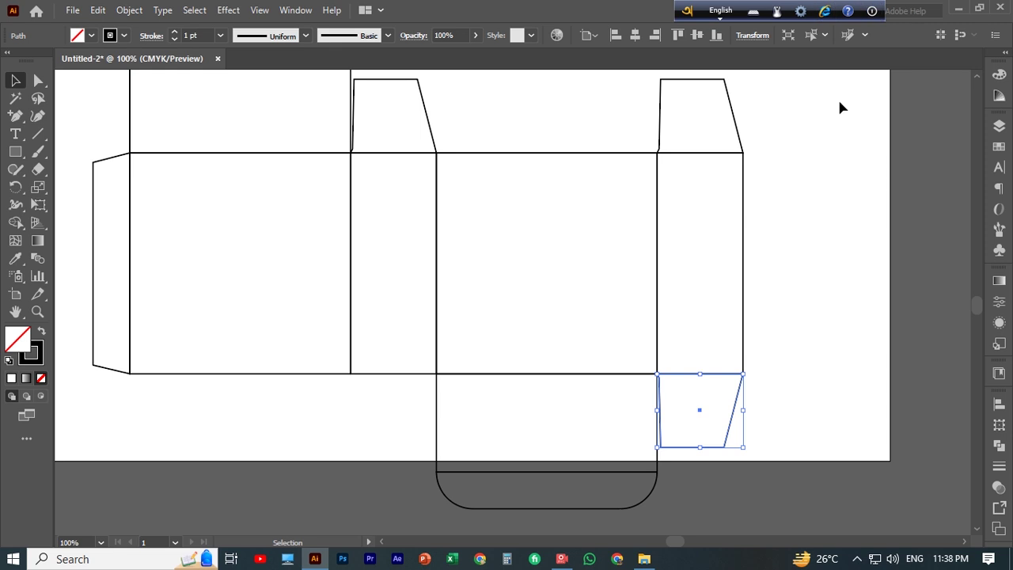
Reflect the tapered flap above the outermost narrow panel across the vertical axis.
{"action": "left_click", "coordinate": [736, 119]}
{"action": "right_click", "coordinate": [735, 123]}
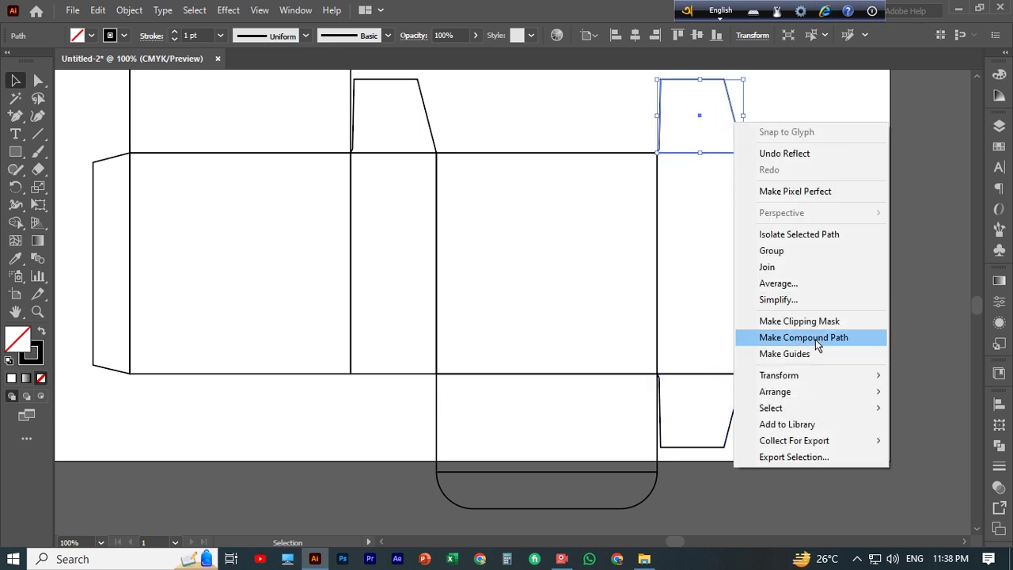
{"action": "mouse_move", "coordinate": [790, 379]}
{"action": "left_click", "coordinate": [588, 429]}
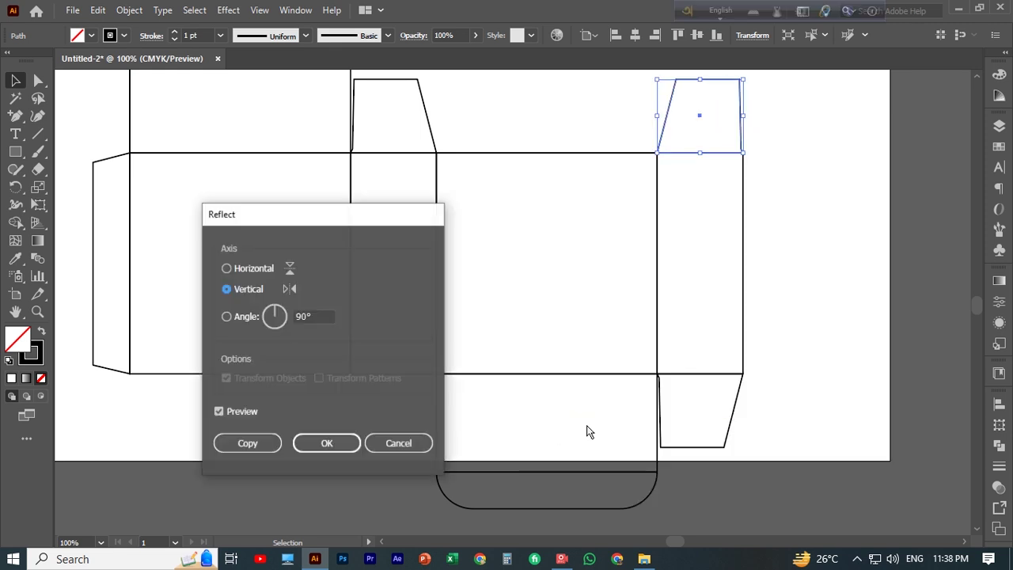
{"action": "left_click", "coordinate": [322, 446]}
{"action": "left_click", "coordinate": [819, 243]}
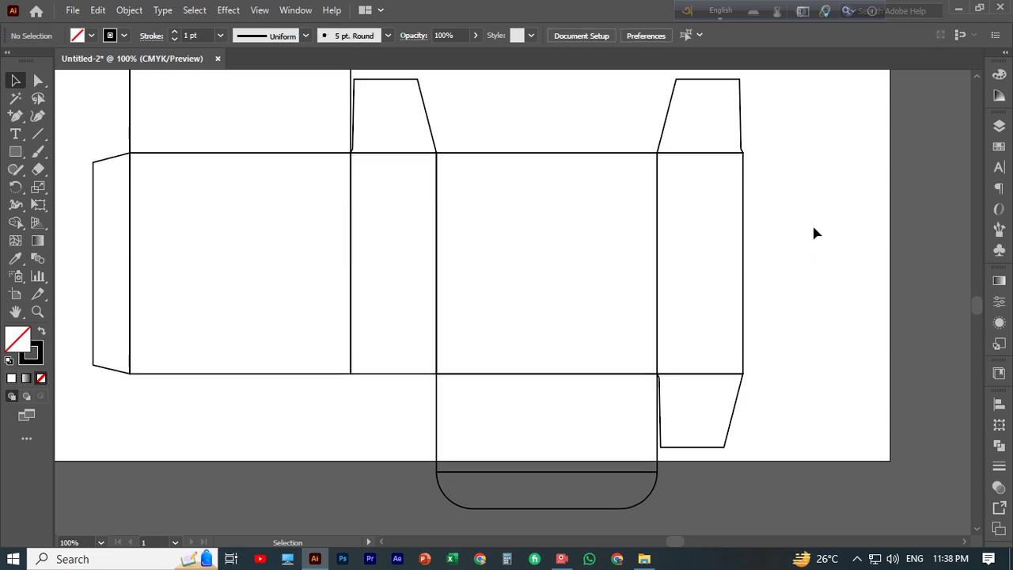
{"action": "scroll", "coordinate": [812, 297], "scroll_direction": "down", "scroll_amount": 1}
{"action": "scroll", "coordinate": [811, 293], "scroll_direction": "up", "scroll_amount": 1}
Move the reflected flap to the first narrow panel's lower edge, reflect it across the horizontal axis, and snap it flush with the panel.
{"action": "left_click", "coordinate": [741, 128]}
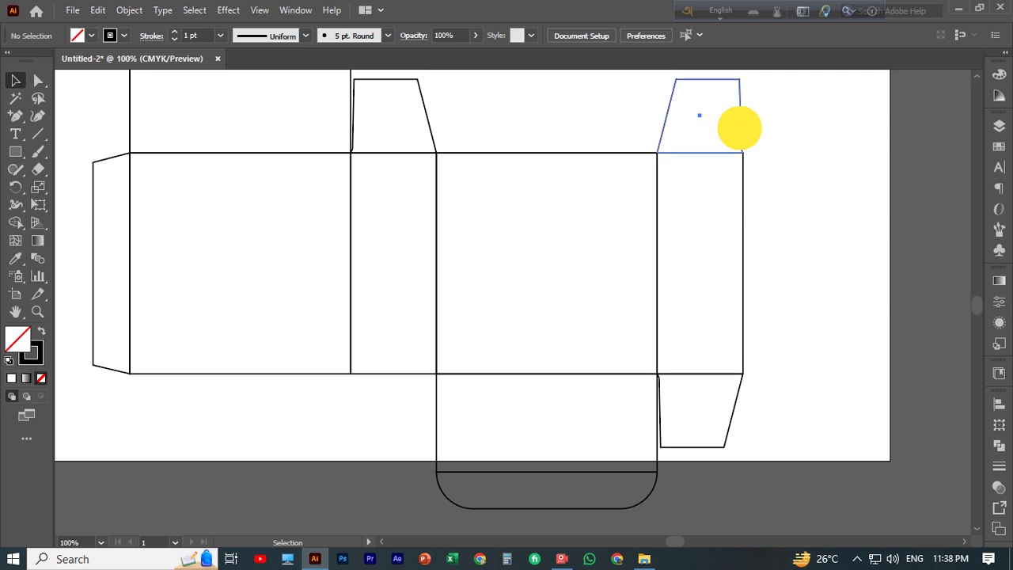
{"action": "left_click_drag", "start_coordinate": [741, 128], "coordinate": [429, 425]}
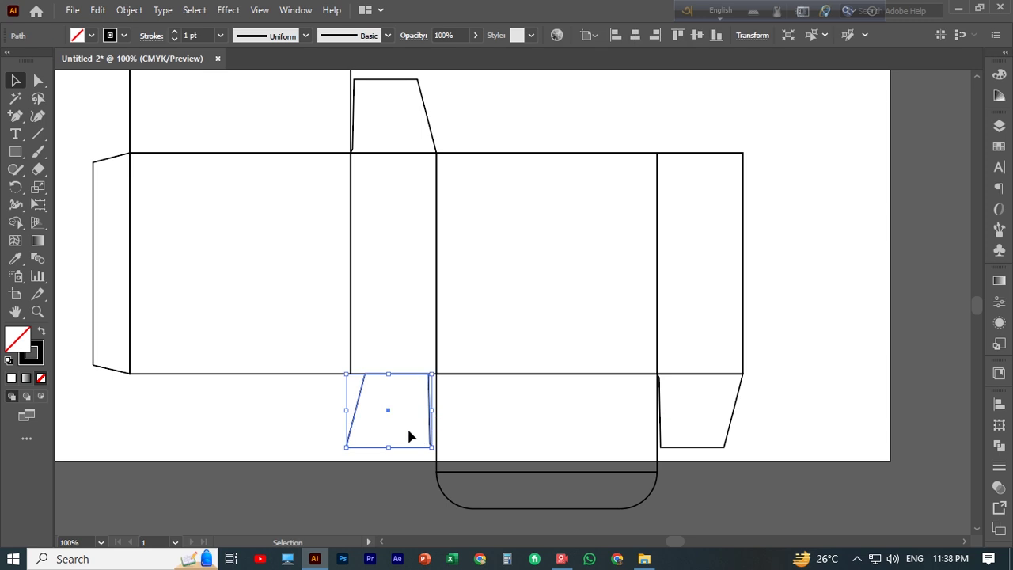
{"action": "right_click", "coordinate": [396, 448]}
{"action": "mouse_move", "coordinate": [455, 372]}
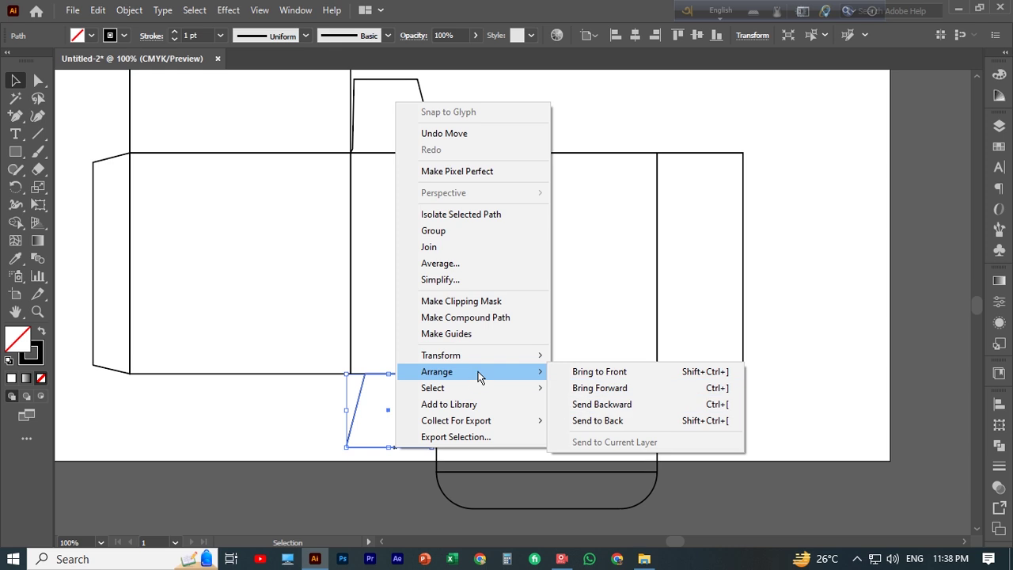
{"action": "mouse_move", "coordinate": [532, 362]}
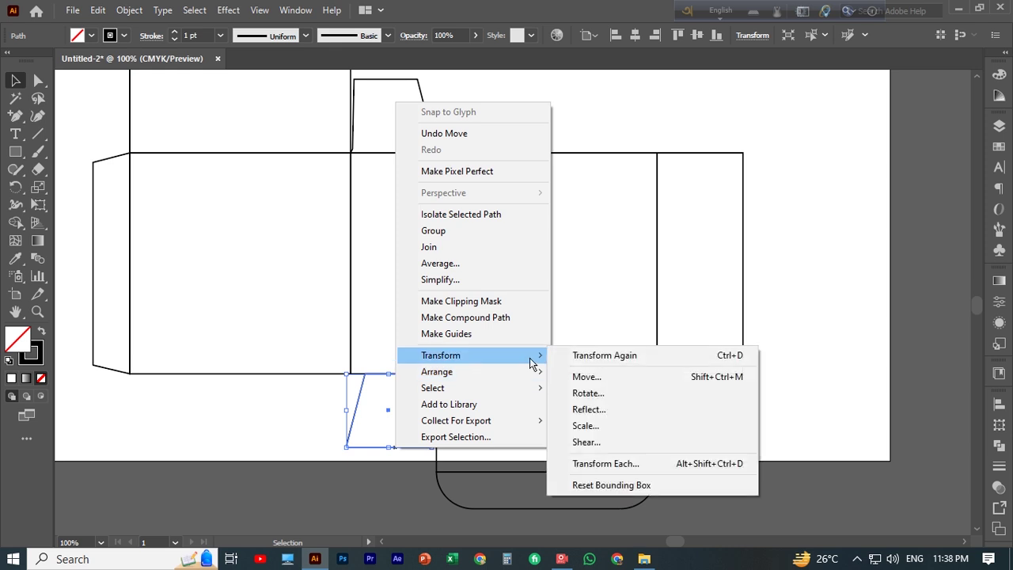
{"action": "left_click", "coordinate": [584, 409]}
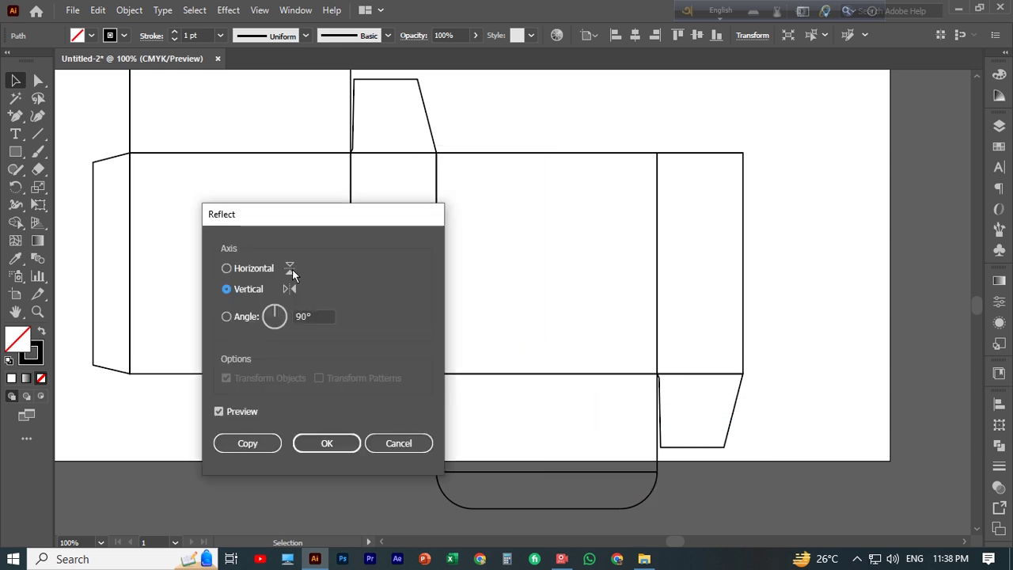
{"action": "left_click_drag", "start_coordinate": [331, 219], "coordinate": [193, 224]}
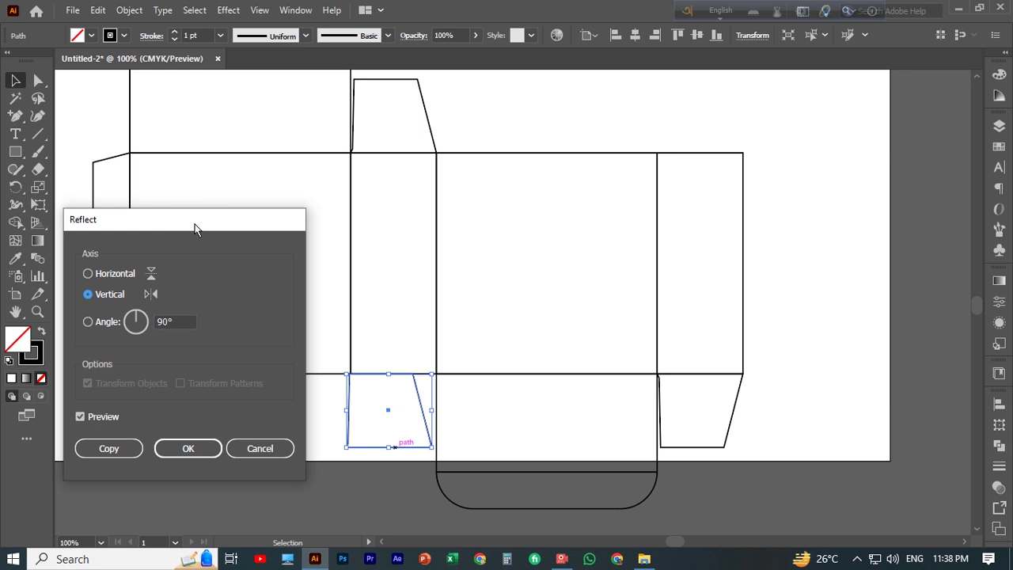
{"action": "left_click", "coordinate": [89, 273]}
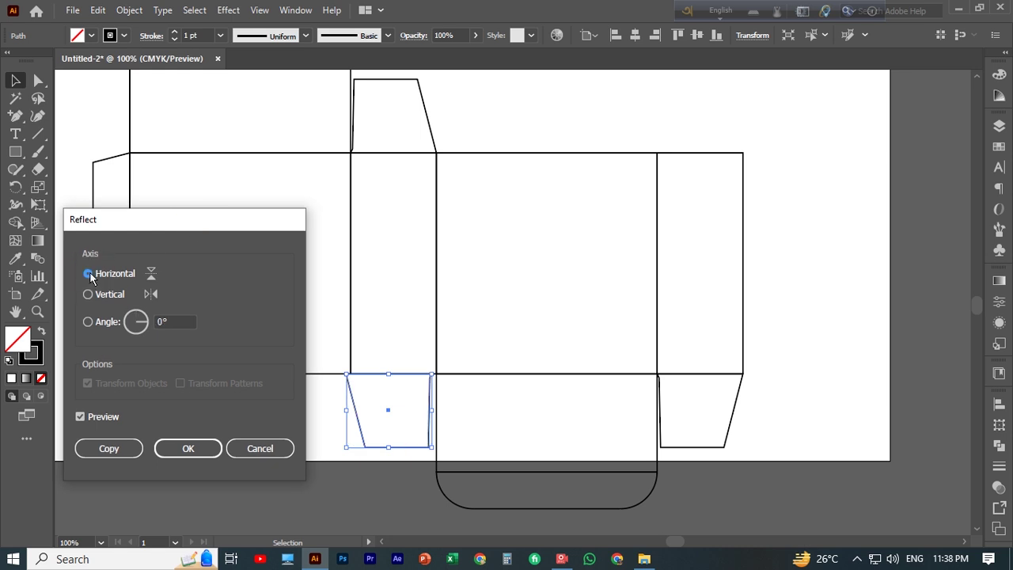
{"action": "left_click", "coordinate": [186, 447]}
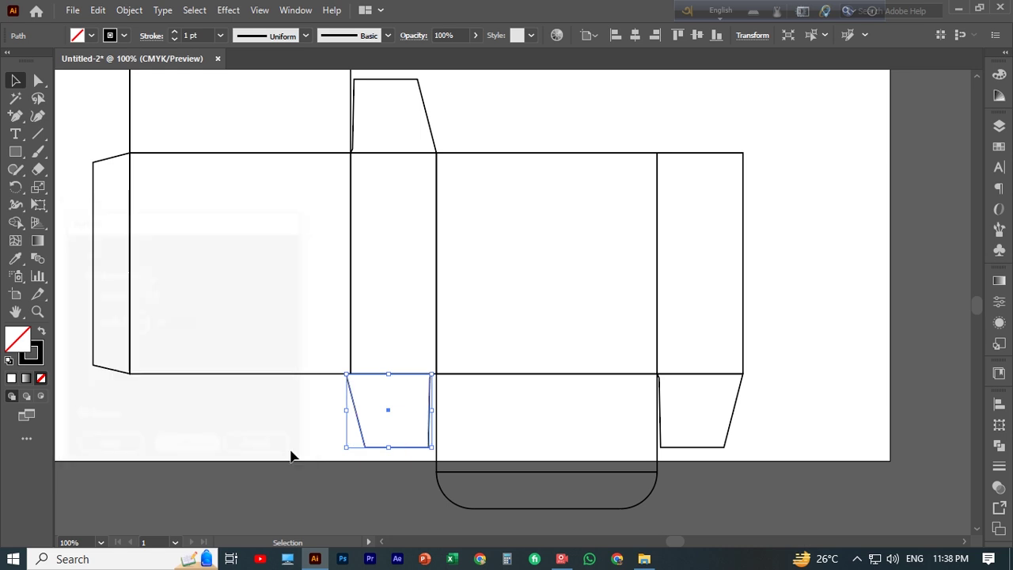
{"action": "left_click_drag", "start_coordinate": [395, 383], "coordinate": [399, 373]}
{"action": "left_click", "coordinate": [277, 418]}
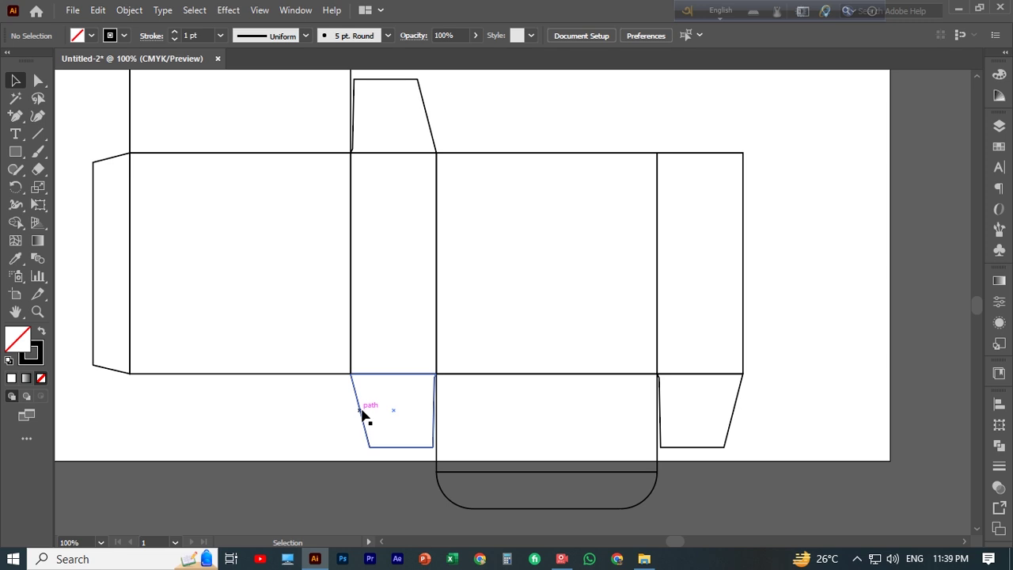
Copy the first narrow panel's lower flap to the outermost narrow panel's upper edge, rotate it 180°, and snap it in place.
{"action": "left_click_drag", "start_coordinate": [361, 415], "coordinate": [656, 121]}
{"action": "scroll", "coordinate": [761, 201], "scroll_direction": "up", "scroll_amount": 3}
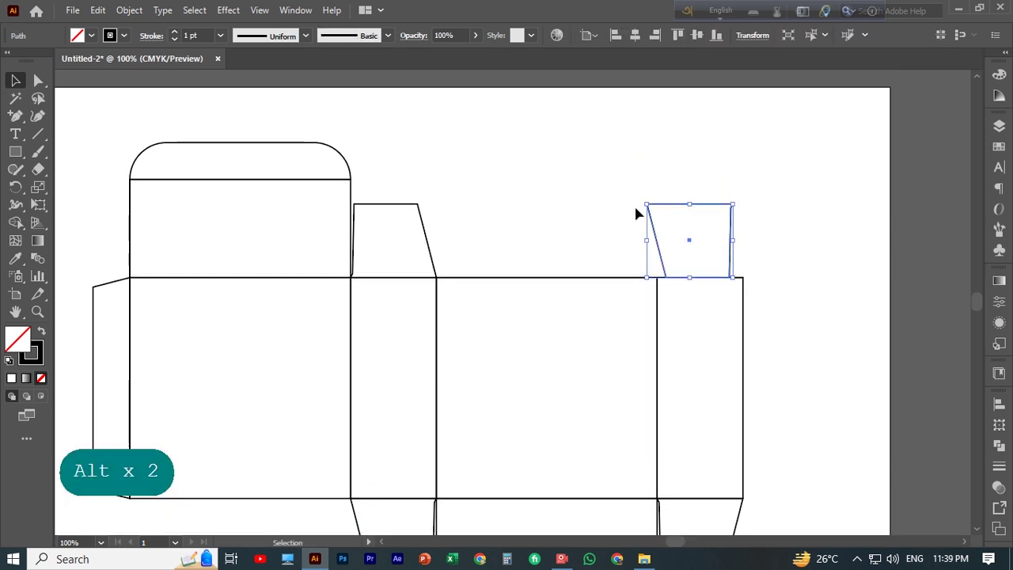
{"action": "left_click_drag", "start_coordinate": [657, 177], "coordinate": [776, 317]}
{"action": "scroll", "coordinate": [763, 262], "scroll_direction": "down", "scroll_amount": 1}
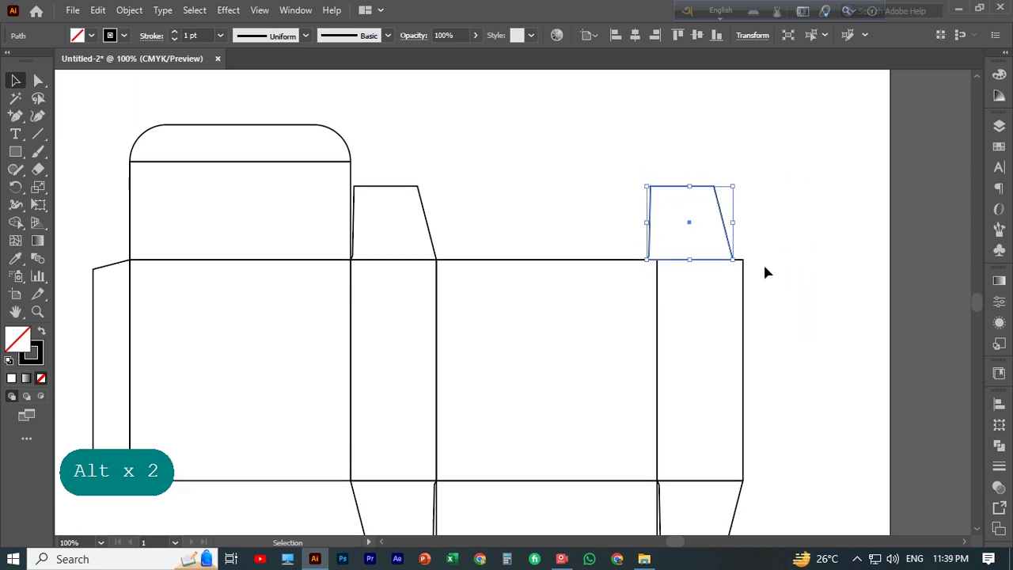
{"action": "left_click_drag", "start_coordinate": [719, 214], "coordinate": [728, 210]}
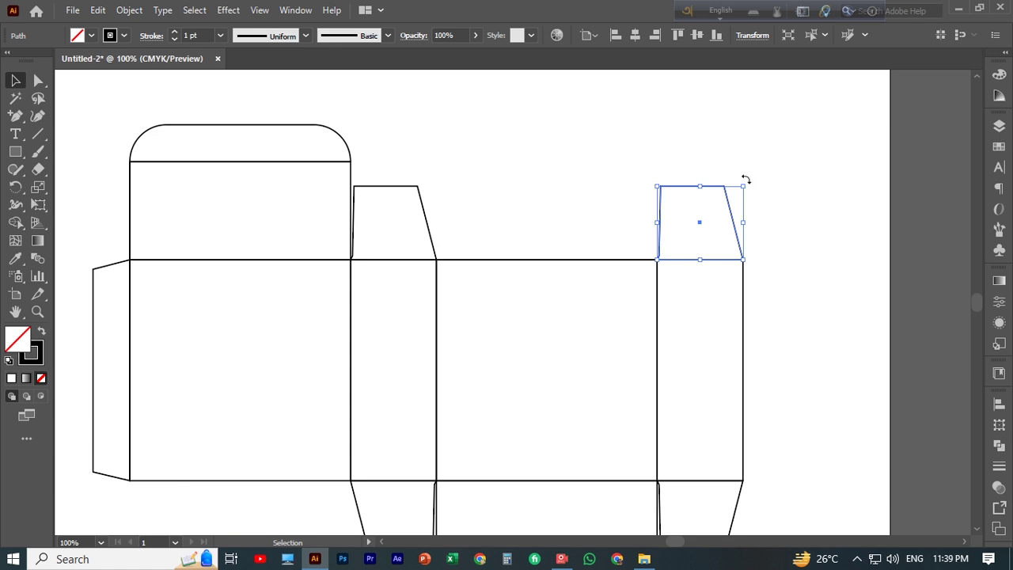
Rotate the new upper flap 180° and reflect it across the horizontal axis so its slanted edge faces the second square.
{"action": "left_click_drag", "start_coordinate": [744, 174], "coordinate": [644, 280]}
{"action": "right_click", "coordinate": [665, 207]}
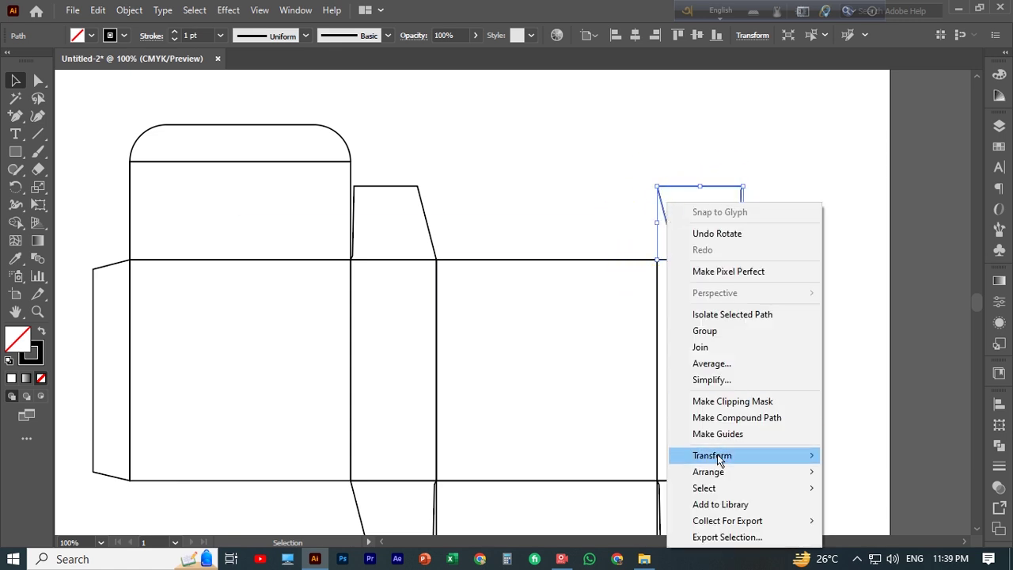
{"action": "mouse_move", "coordinate": [717, 460]}
{"action": "left_click", "coordinate": [495, 380]}
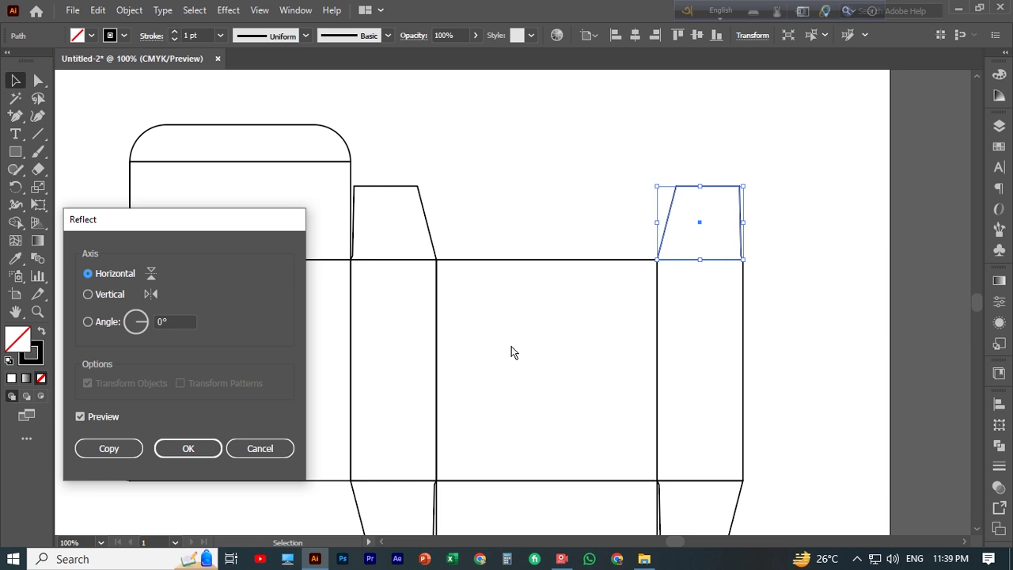
{"action": "left_click", "coordinate": [187, 448]}
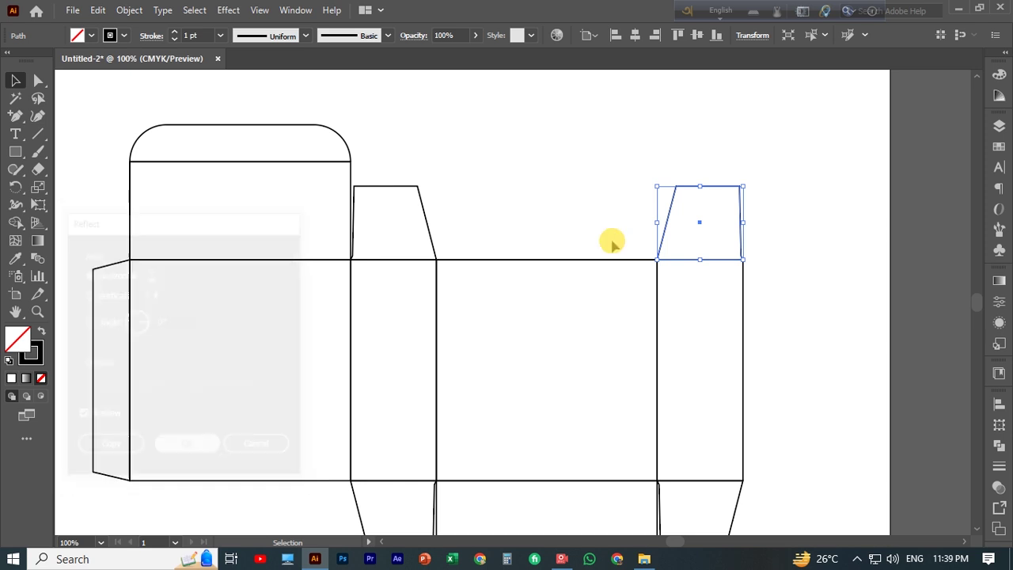
{"action": "left_click", "coordinate": [532, 211]}
Move the whole dieline up and slightly right so the lower rounded flap fits inside the artboard.
{"action": "scroll", "coordinate": [563, 211], "scroll_direction": "down", "scroll_amount": 1}
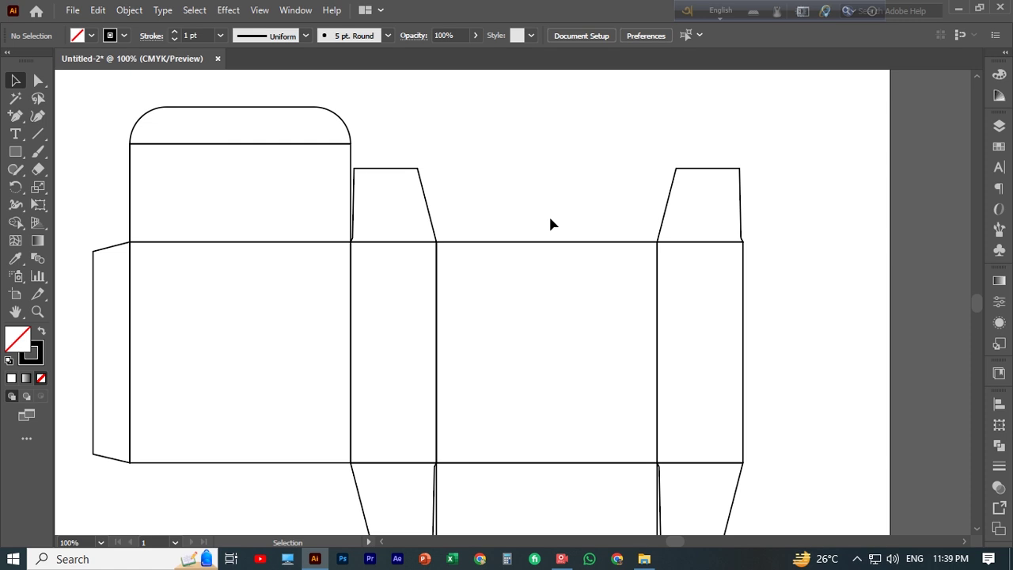
{"action": "scroll", "coordinate": [552, 218], "scroll_direction": "down", "scroll_amount": 2}
{"action": "key", "text": "ctrl+minus"}
{"action": "key", "text": "ctrl+minus"}
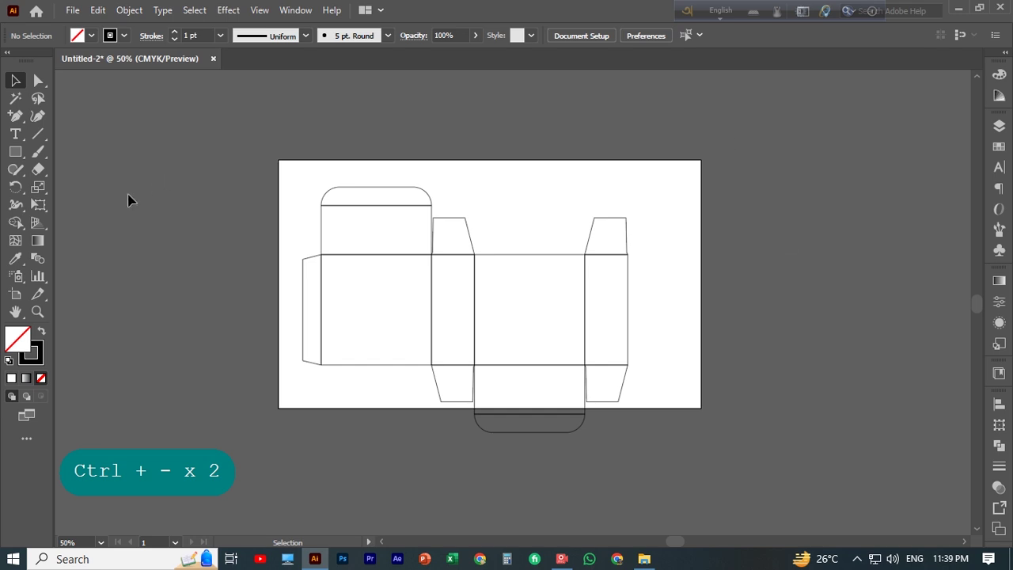
{"action": "left_click_drag", "start_coordinate": [293, 188], "coordinate": [680, 426]}
{"action": "left_click_drag", "start_coordinate": [475, 304], "coordinate": [493, 281]}
{"action": "left_click", "coordinate": [152, 242]}
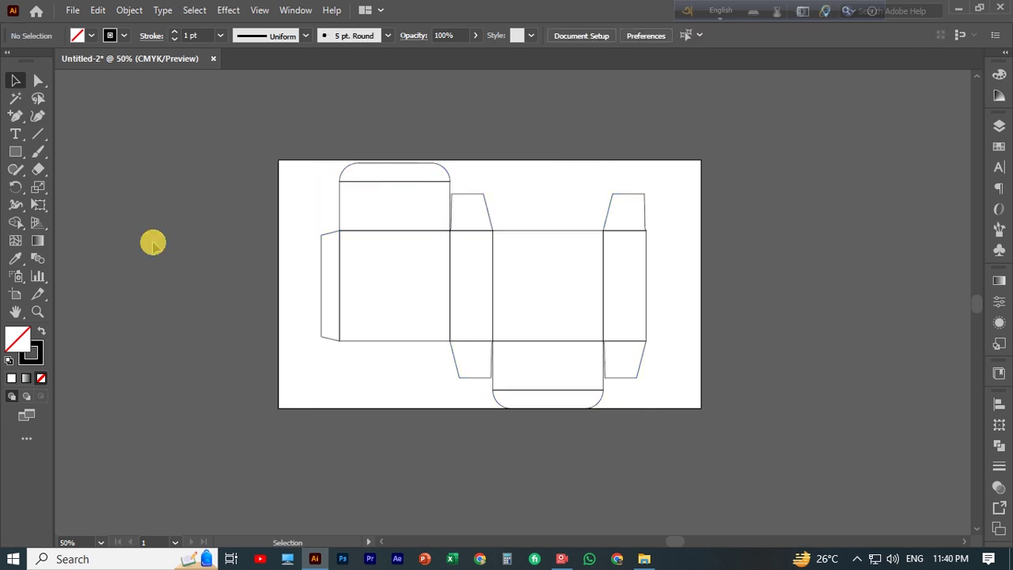
Enlarge the artboard by extending its upper, right and lower edges to leave margins around the dieline.
{"action": "left_click", "coordinate": [16, 293]}
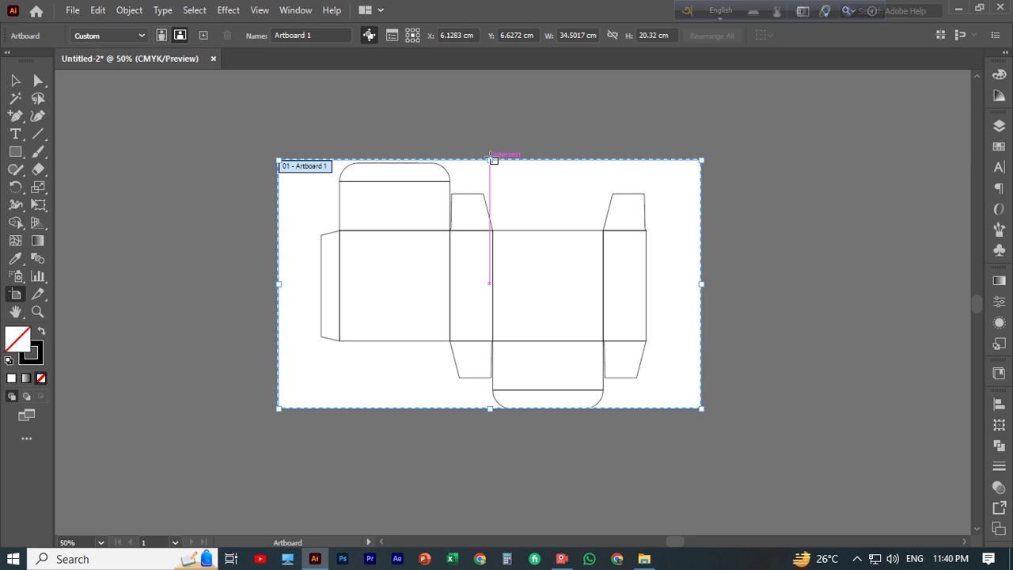
{"action": "left_click_drag", "start_coordinate": [491, 163], "coordinate": [491, 114]}
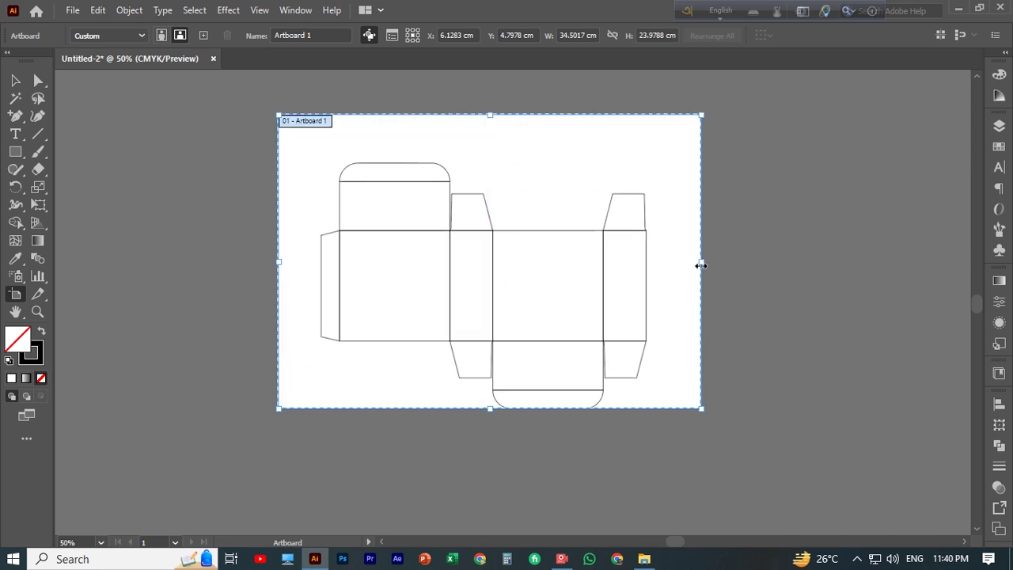
{"action": "left_click_drag", "start_coordinate": [702, 261], "coordinate": [728, 261]}
{"action": "left_click_drag", "start_coordinate": [501, 410], "coordinate": [499, 463]}
Reposition the whole dieline slightly right and down within the enlarged artboard.
{"action": "left_click", "coordinate": [15, 80]}
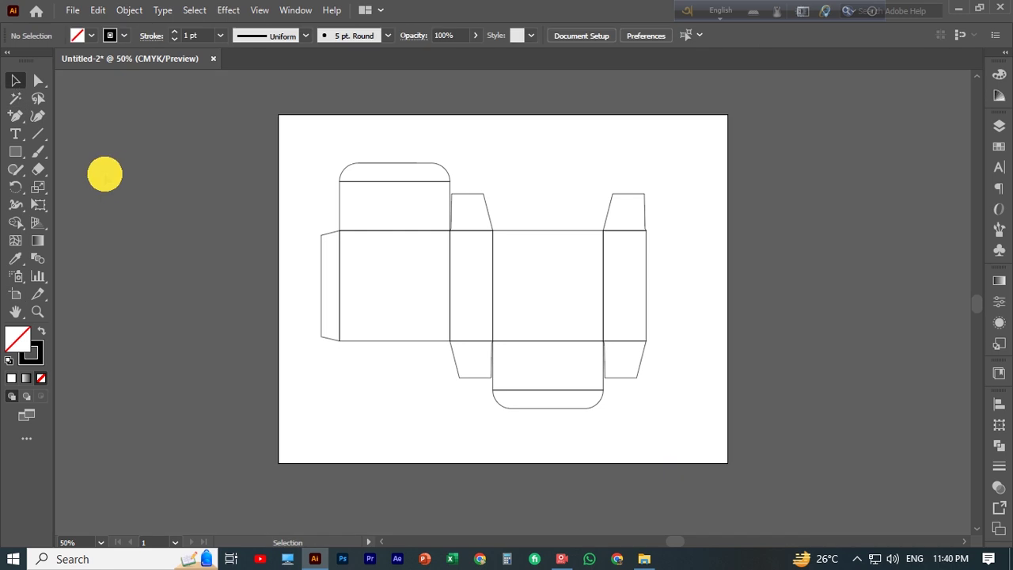
{"action": "left_click_drag", "start_coordinate": [293, 161], "coordinate": [583, 384]}
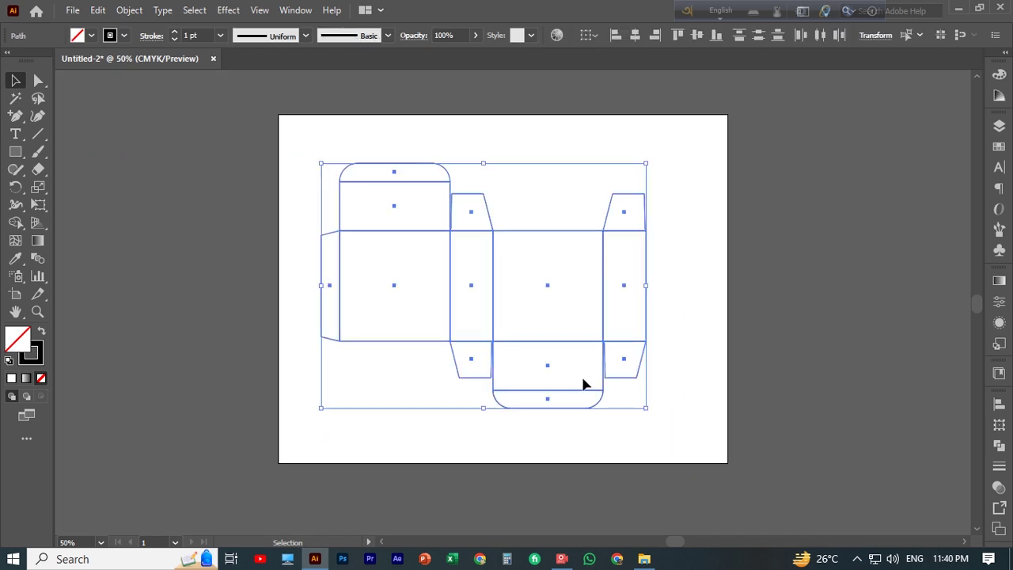
{"action": "left_click_drag", "start_coordinate": [493, 300], "coordinate": [495, 299]}
{"action": "left_click", "coordinate": [554, 238]}
{"action": "left_click", "coordinate": [651, 168]}
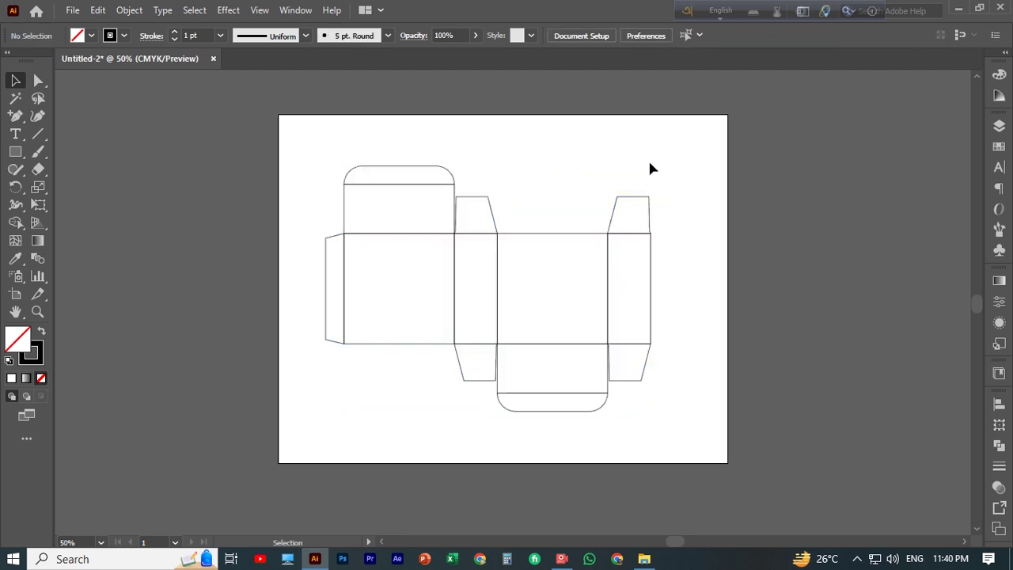
Rename Layer 1 as "die card".
{"action": "left_click", "coordinate": [999, 125]}
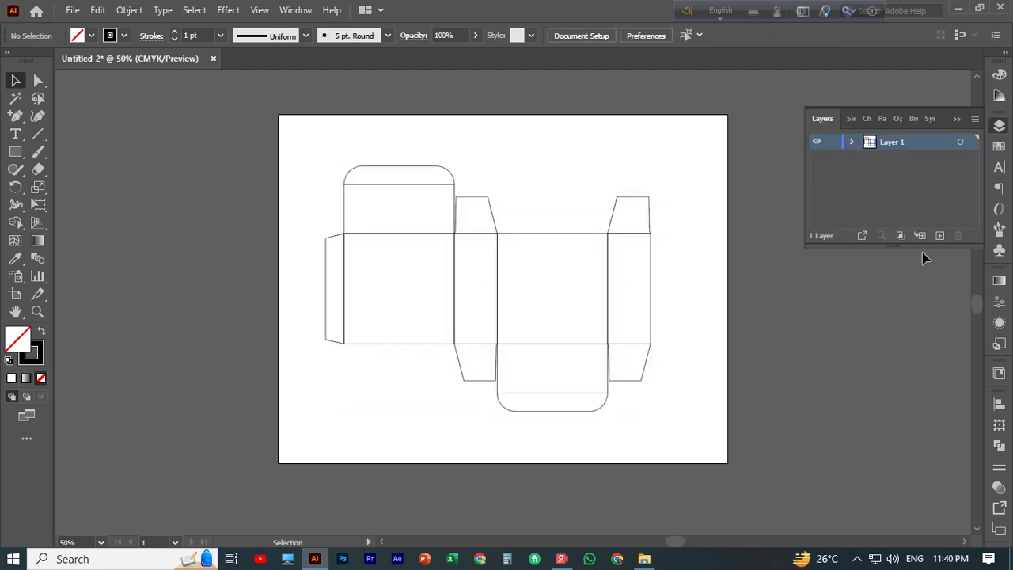
{"action": "double_click", "coordinate": [892, 141]}
{"action": "type", "text": "die c"}
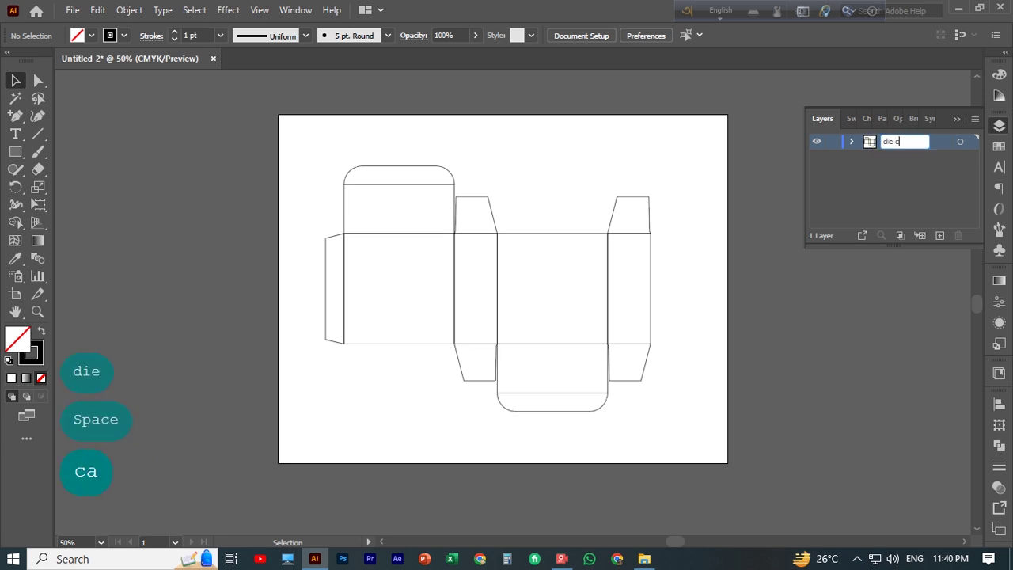
{"action": "type", "text": "ard"}
{"action": "left_click", "coordinate": [884, 195]}
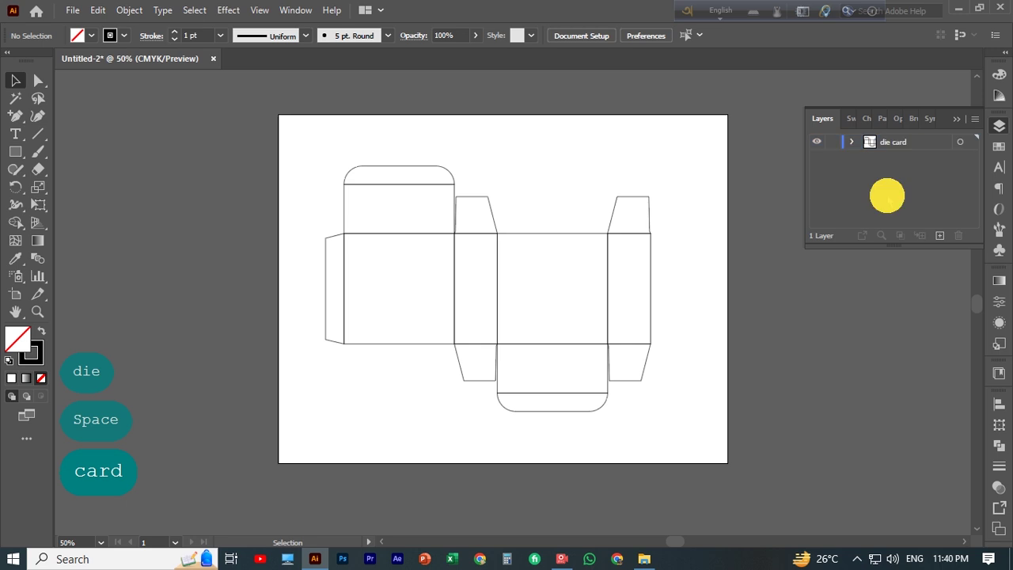
{"action": "left_click", "coordinate": [919, 142]}
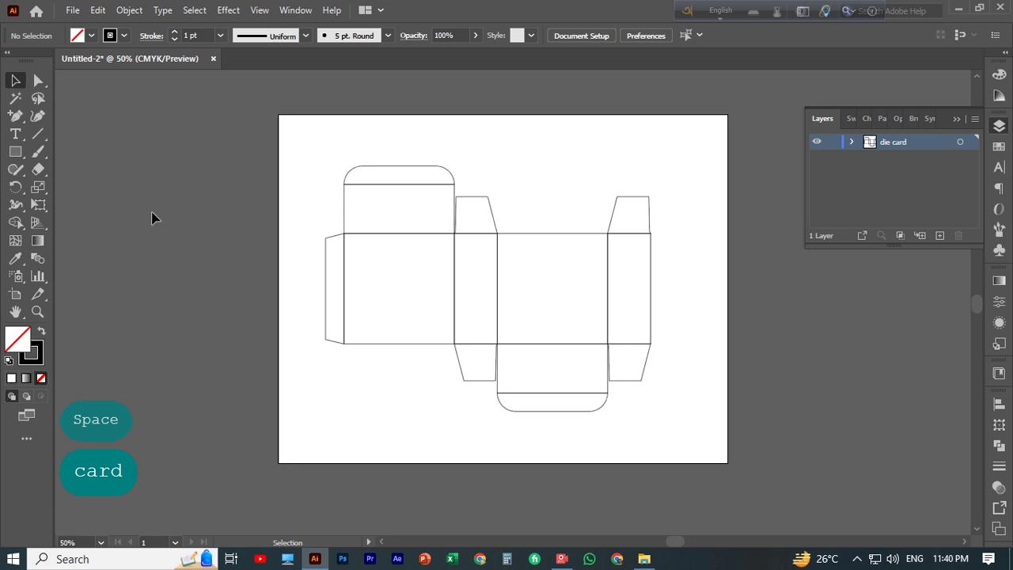
Select all shared fold edges between the panels and flaps with Direct Selection and cut them out of the dieline outline.
{"action": "left_click", "coordinate": [39, 82]}
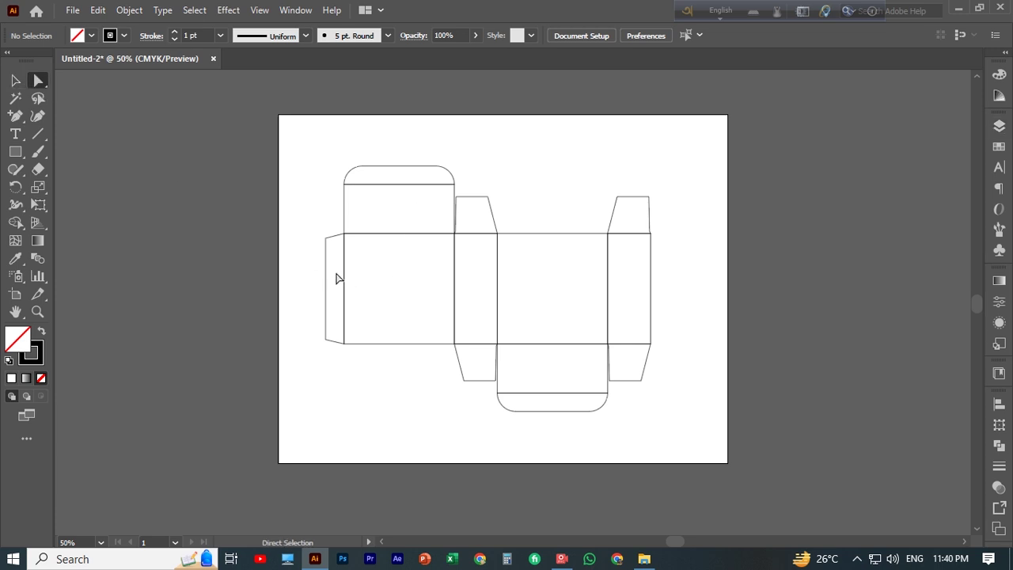
{"action": "left_click_drag", "start_coordinate": [340, 273], "coordinate": [626, 295]}
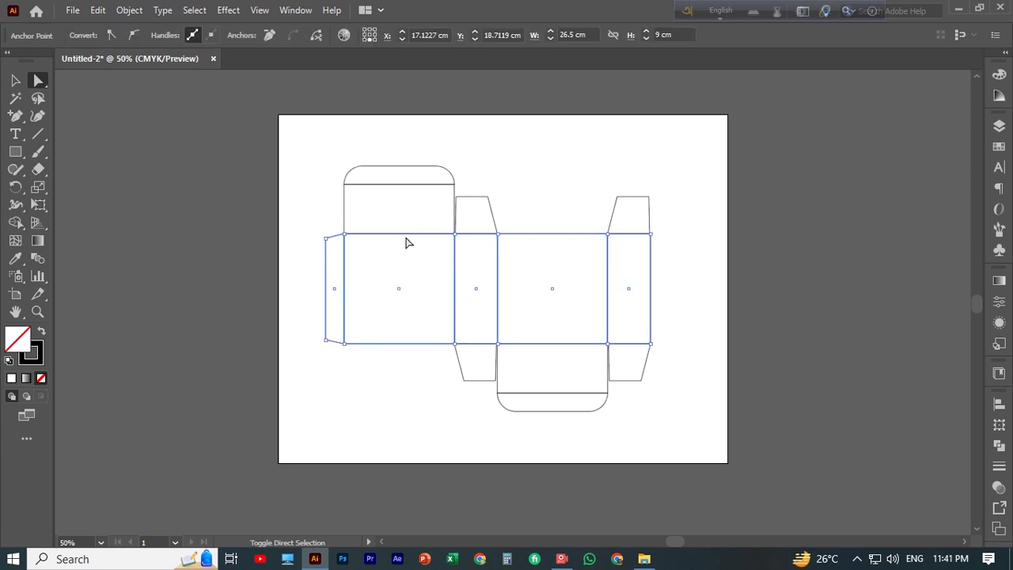
{"action": "left_click_drag", "start_coordinate": [393, 246], "coordinate": [391, 172]}
{"action": "left_click_drag", "start_coordinate": [478, 255], "coordinate": [475, 225]}
{"action": "left_click_drag", "start_coordinate": [630, 261], "coordinate": [624, 215]}
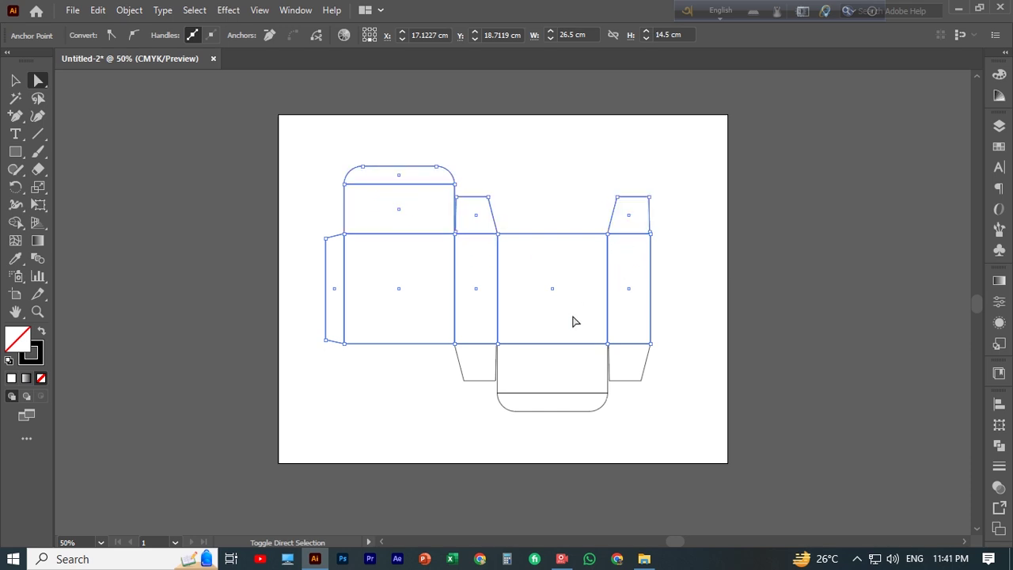
{"action": "left_click_drag", "start_coordinate": [554, 337], "coordinate": [559, 402]}
{"action": "left_click_drag", "start_coordinate": [641, 329], "coordinate": [593, 394]}
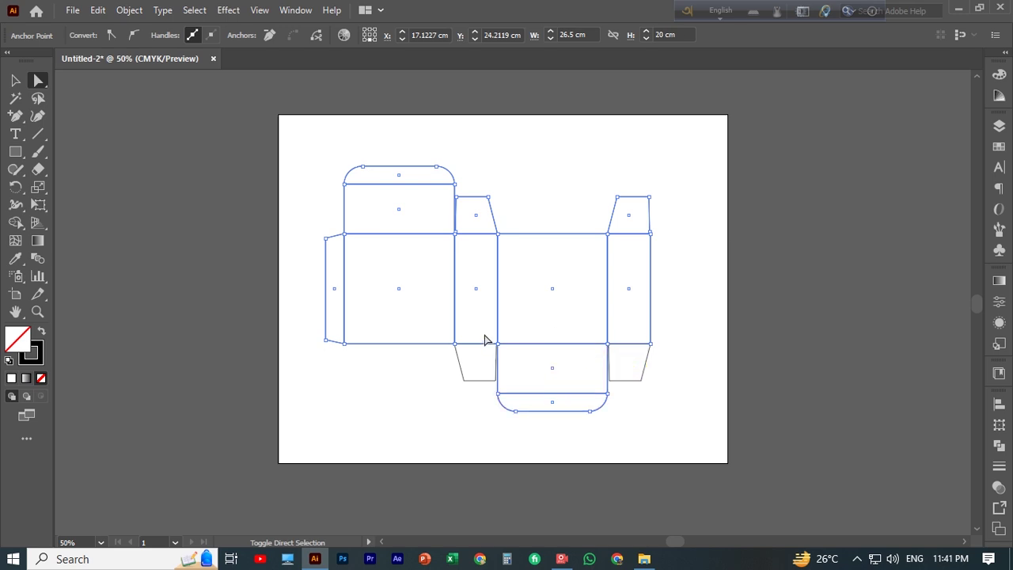
{"action": "left_click_drag", "start_coordinate": [476, 324], "coordinate": [480, 369]}
{"action": "left_click_drag", "start_coordinate": [616, 331], "coordinate": [615, 357]}
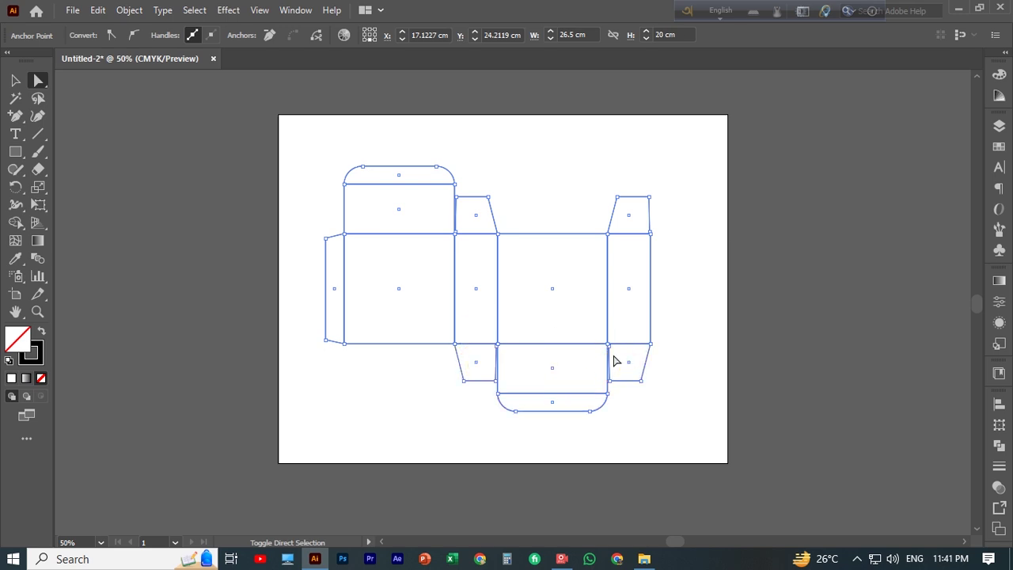
{"action": "left_click", "coordinate": [97, 10]}
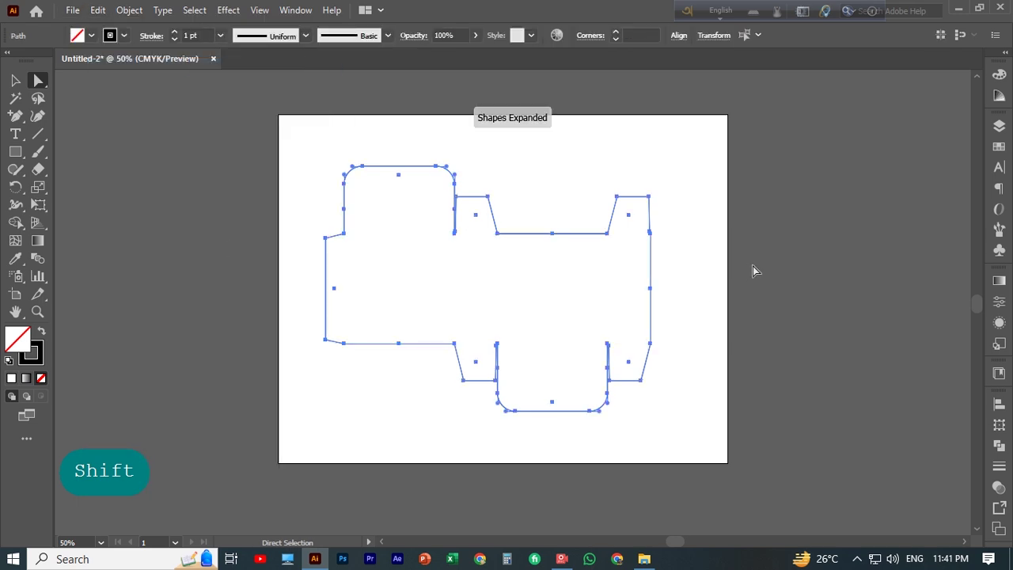
{"action": "left_click", "coordinate": [685, 167]}
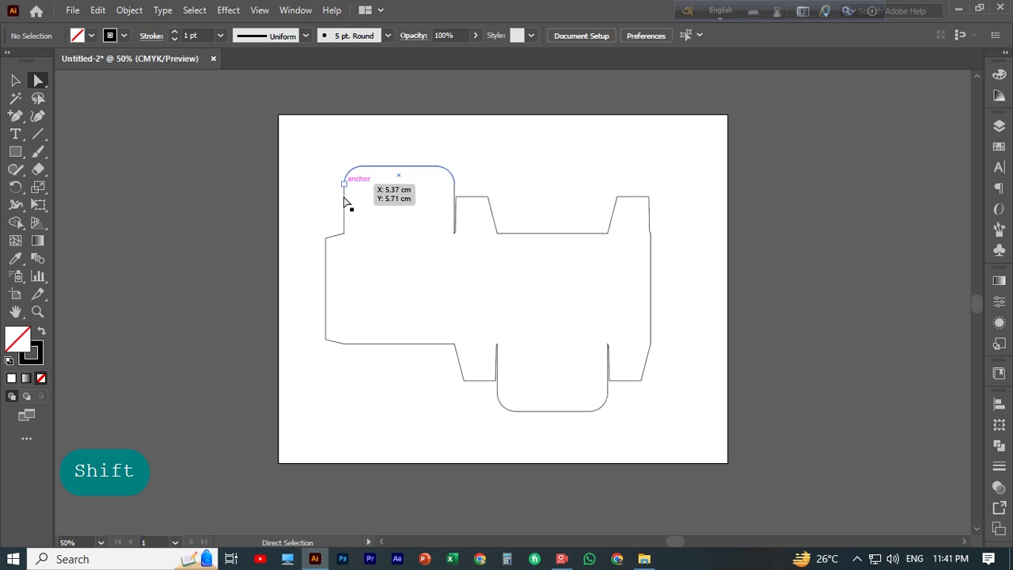
Add a new layer beneath the die card layer and lock the die card layer.
{"action": "left_click", "coordinate": [999, 125]}
{"action": "key", "text": "space"}
{"action": "left_click_drag", "start_coordinate": [694, 292], "coordinate": [638, 293]}
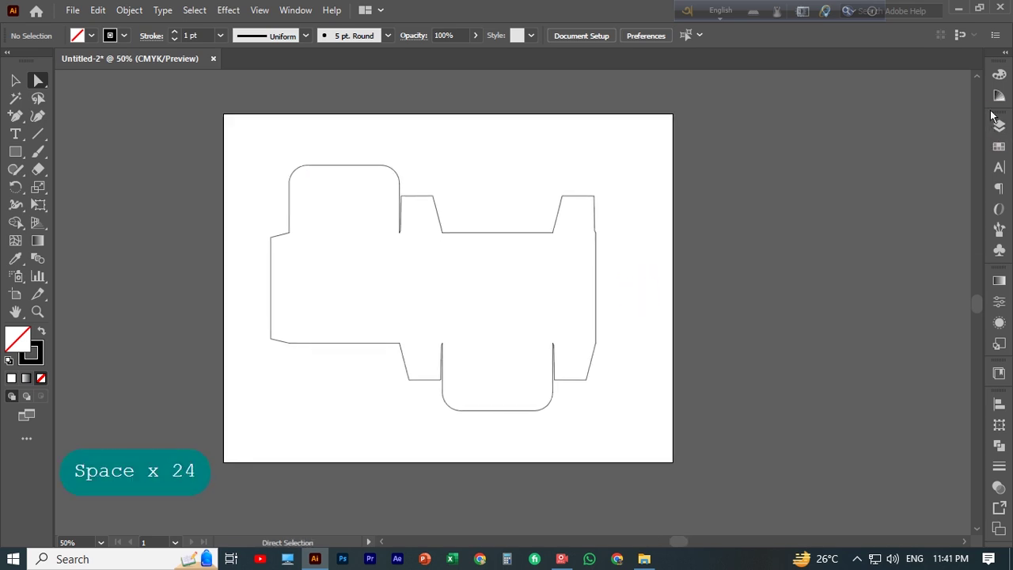
{"action": "left_click", "coordinate": [999, 126]}
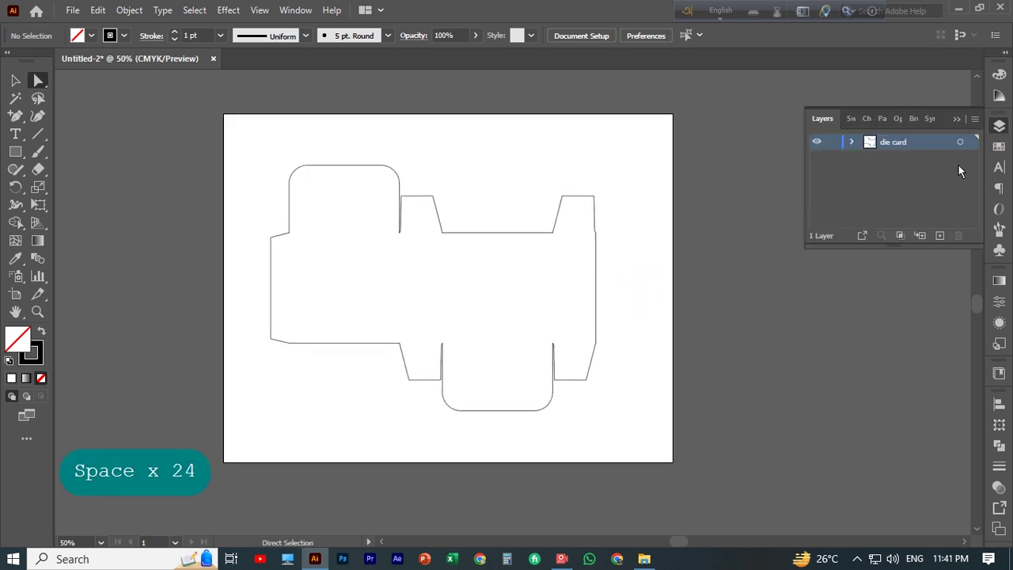
{"action": "left_click", "coordinate": [940, 236]}
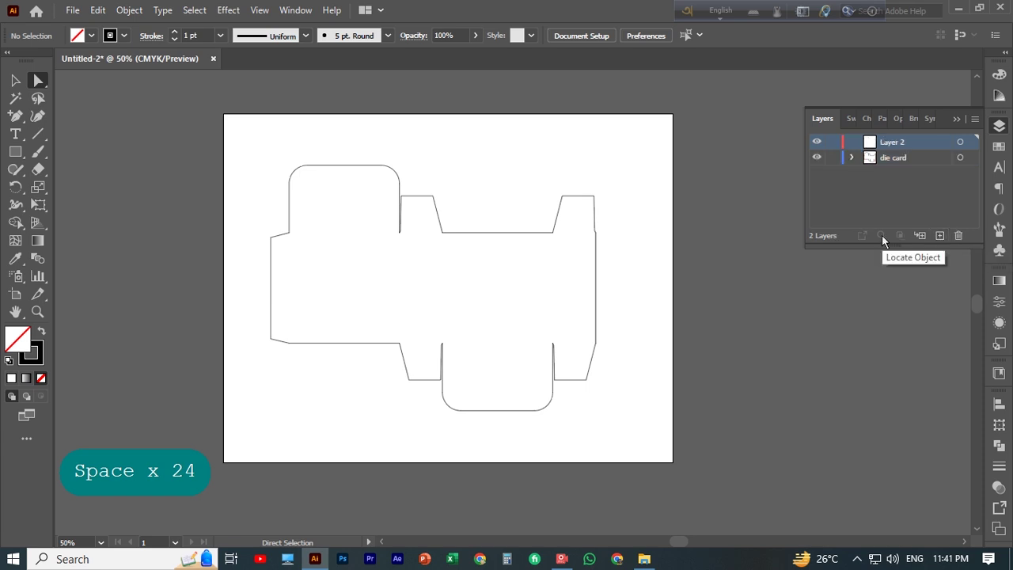
{"action": "left_click", "coordinate": [930, 157]}
{"action": "left_click_drag", "start_coordinate": [930, 158], "coordinate": [927, 174]}
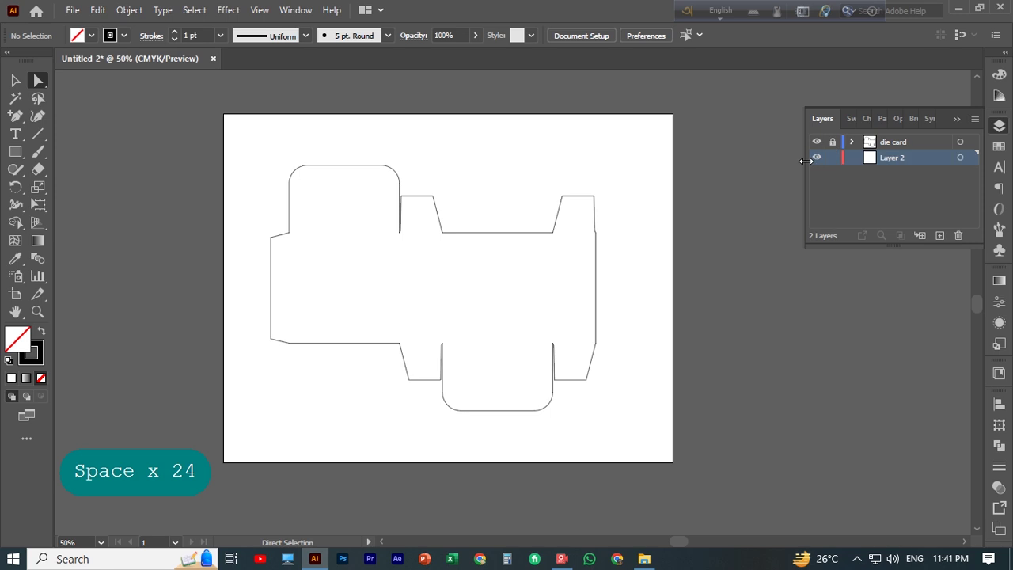
{"action": "left_click", "coordinate": [832, 142]}
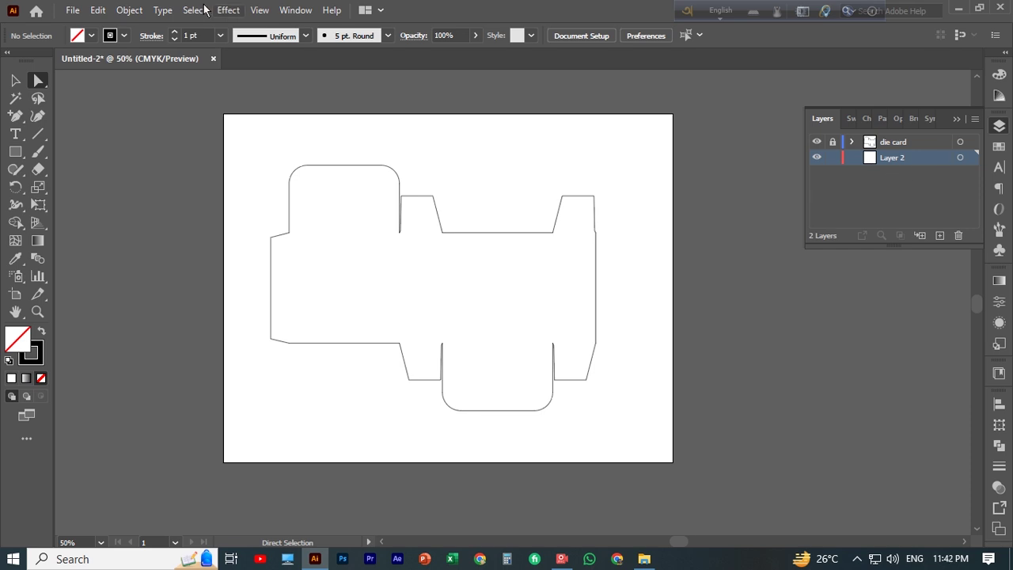
Paste the cut fold lines in front on Layer 2 and give them a dashed stroke with 5 pt dashes.
{"action": "left_click", "coordinate": [101, 11]}
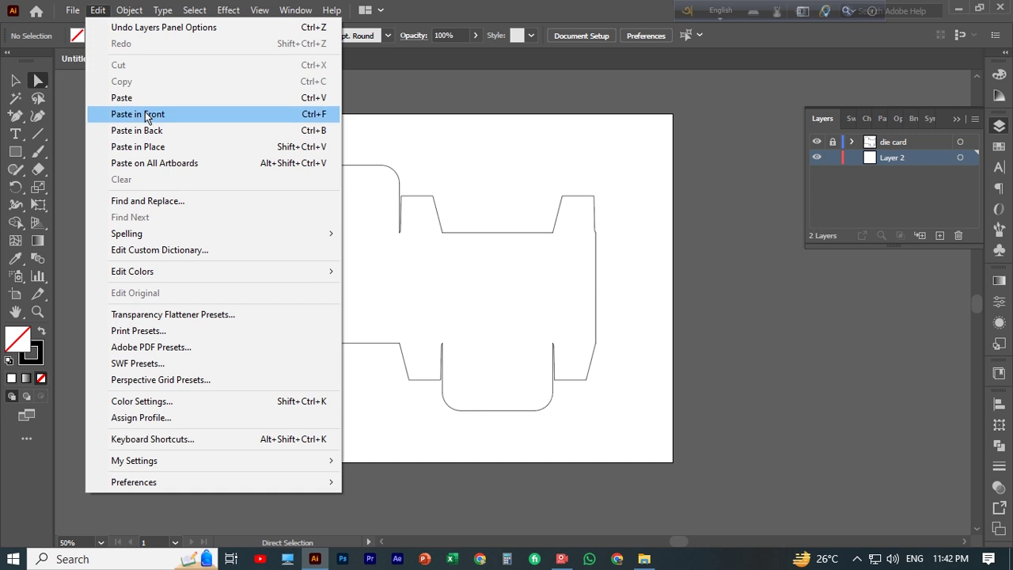
{"action": "left_click", "coordinate": [145, 117]}
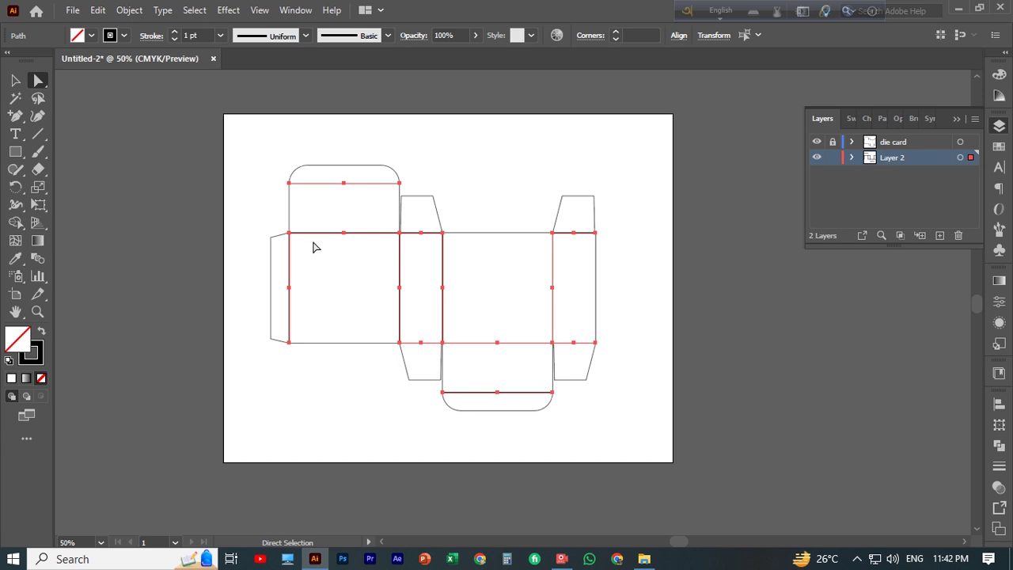
{"action": "left_click", "coordinate": [151, 37]}
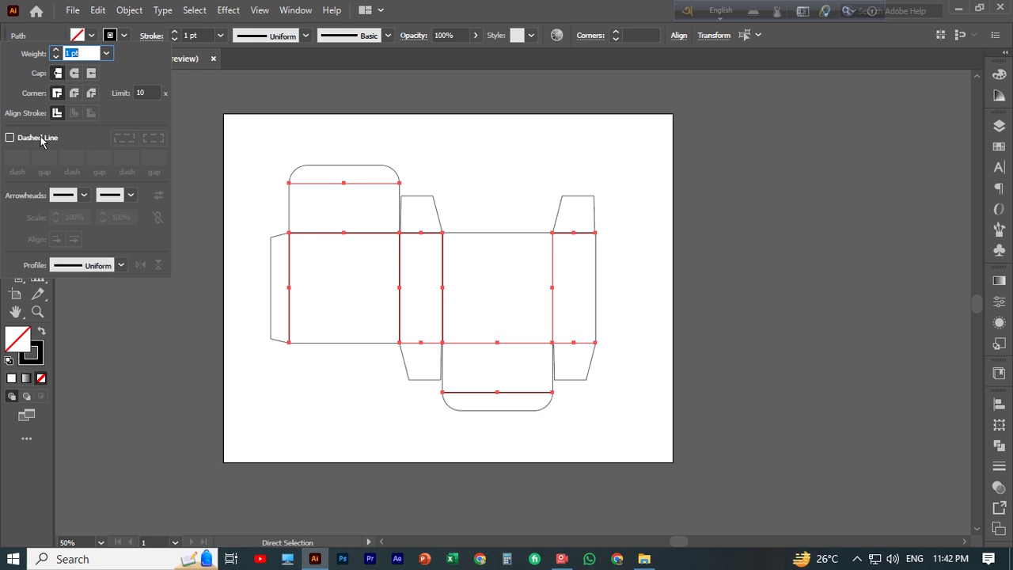
{"action": "left_click", "coordinate": [10, 138]}
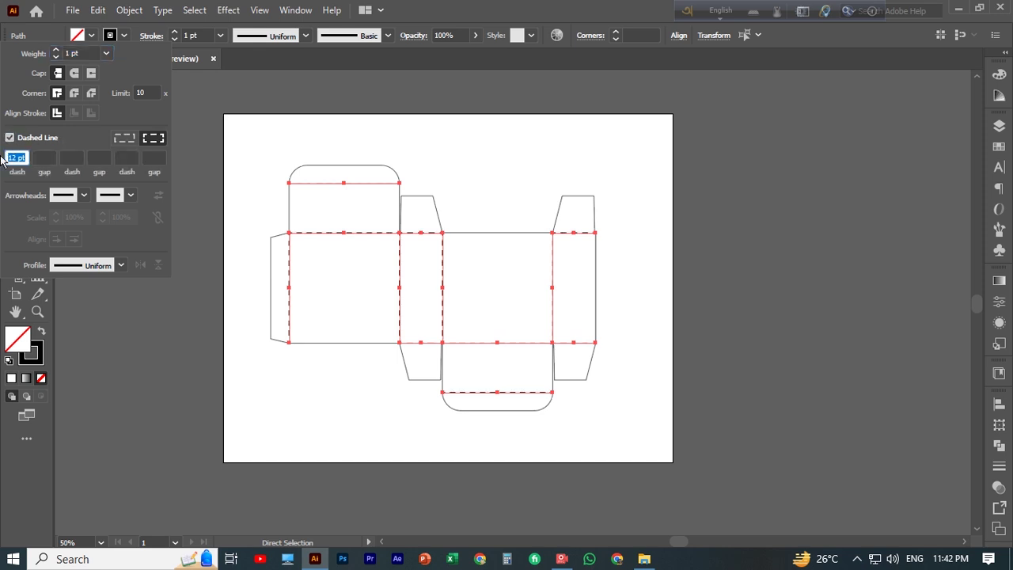
{"action": "double_click", "coordinate": [14, 156]}
{"action": "type", "text": "5"}
{"action": "key", "text": "Return"}
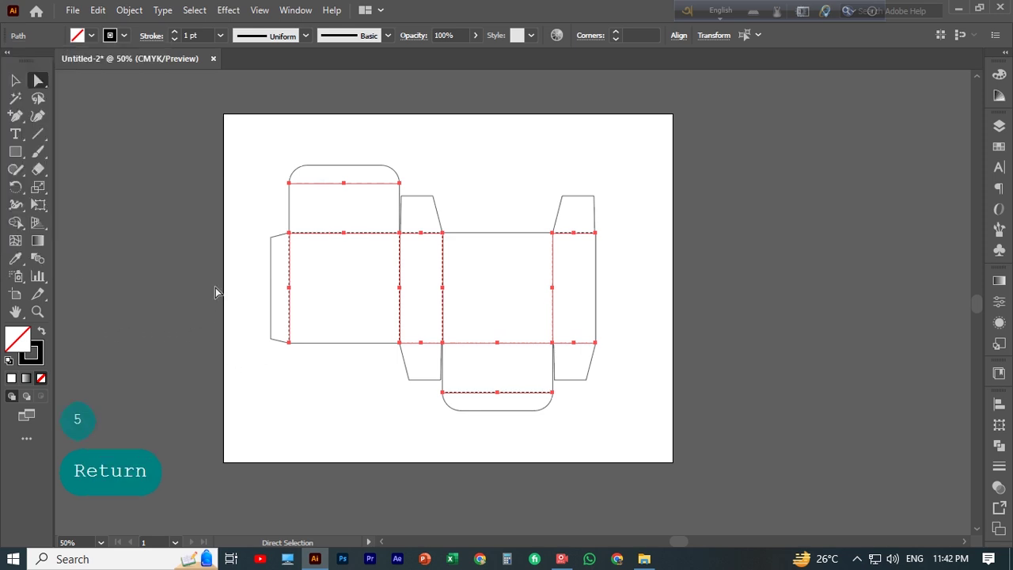
{"action": "left_click", "coordinate": [626, 248]}
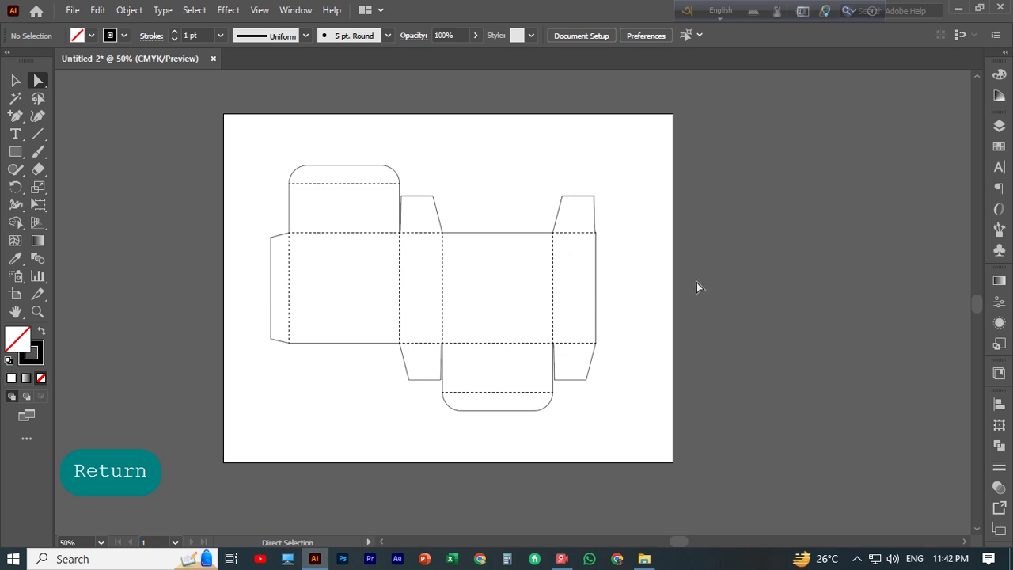
{"action": "left_click", "coordinate": [999, 126]}
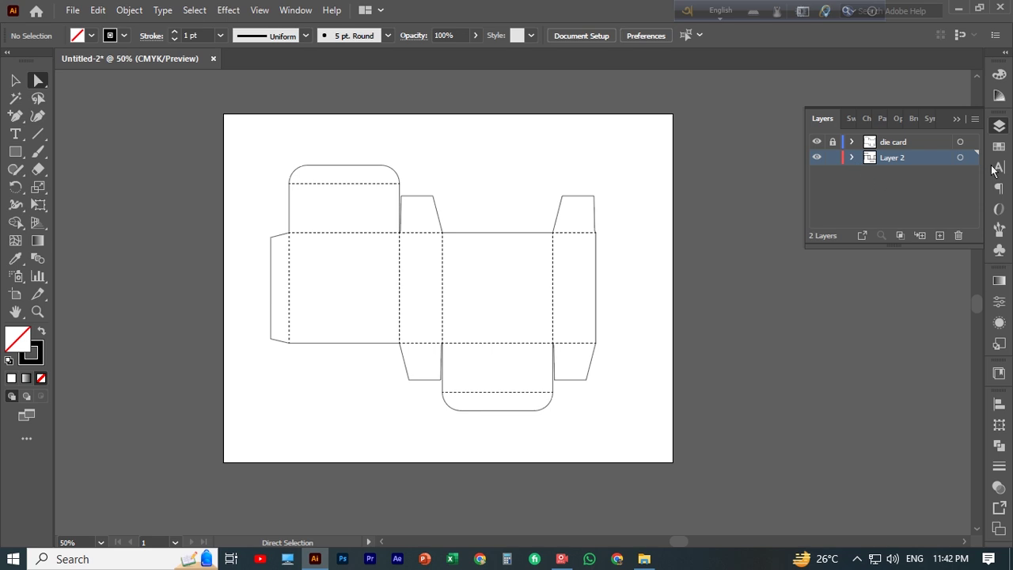
{"action": "left_click", "coordinate": [629, 255]}
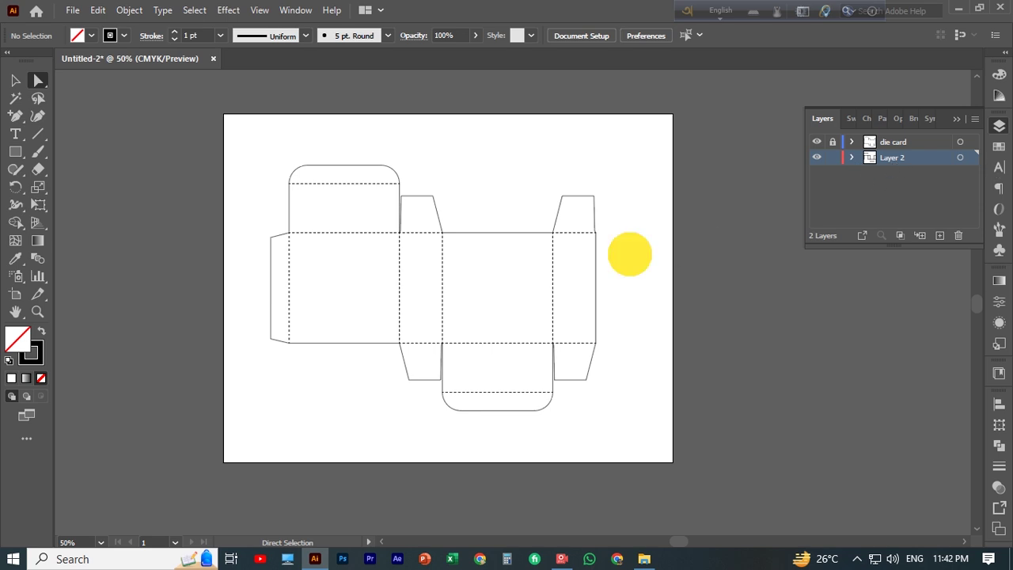
{"action": "left_click", "coordinate": [562, 559]}
{"action": "left_click_drag", "start_coordinate": [347, 192], "coordinate": [325, 140]}
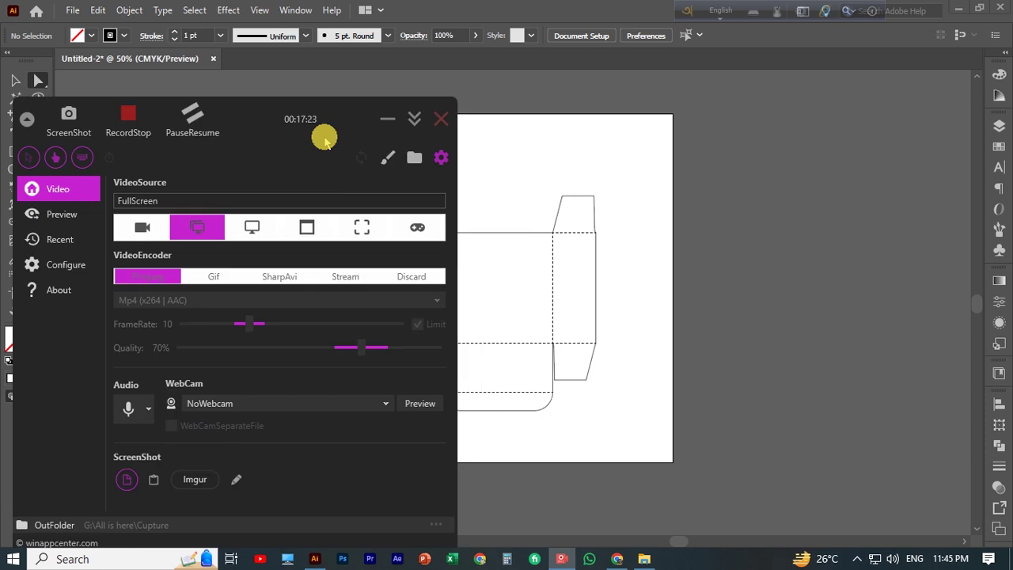
{"action": "left_click", "coordinate": [590, 193]}
Unlock and duplicate the die card layer, placing the copy beneath Layer 2.
{"action": "left_click", "coordinate": [999, 127]}
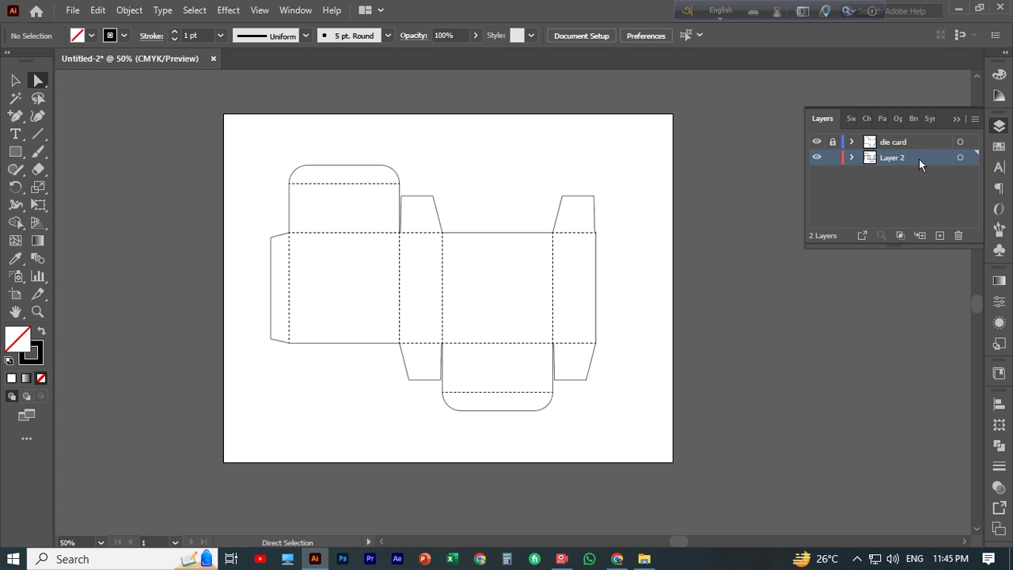
{"action": "left_click", "coordinate": [833, 142]}
{"action": "left_click_drag", "start_coordinate": [931, 140], "coordinate": [940, 235]}
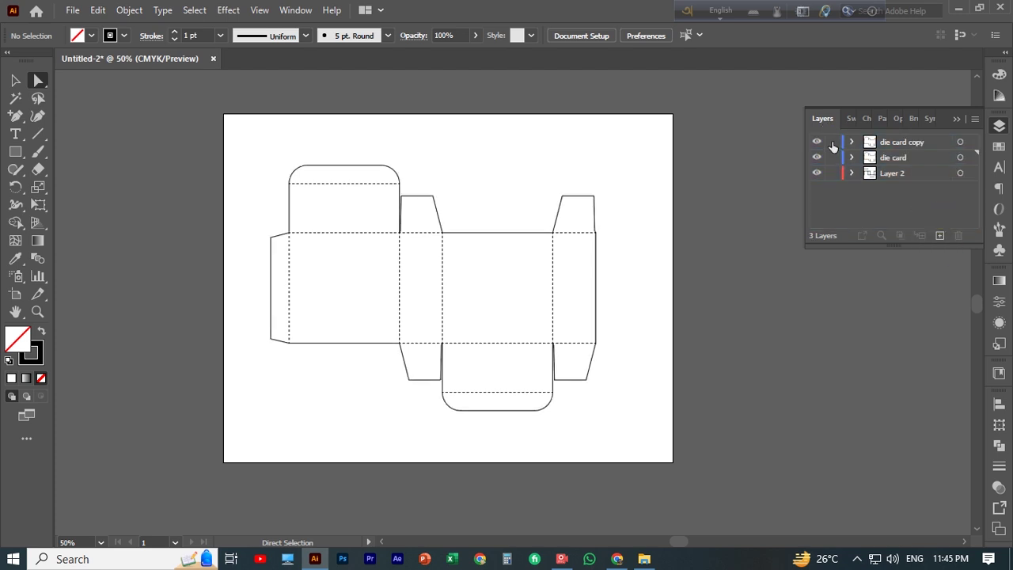
{"action": "left_click", "coordinate": [939, 144]}
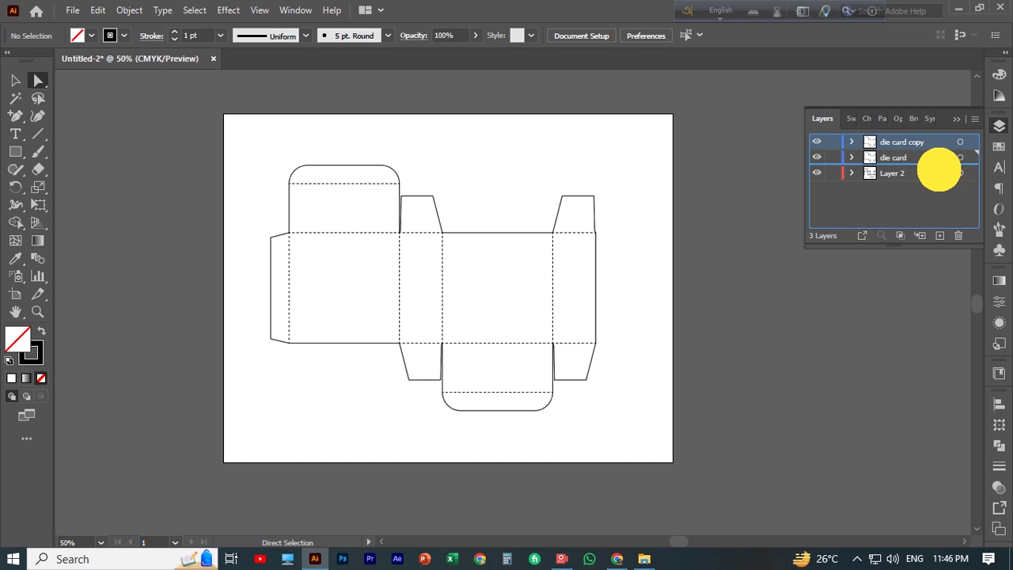
{"action": "left_click_drag", "start_coordinate": [937, 184], "coordinate": [937, 184]}
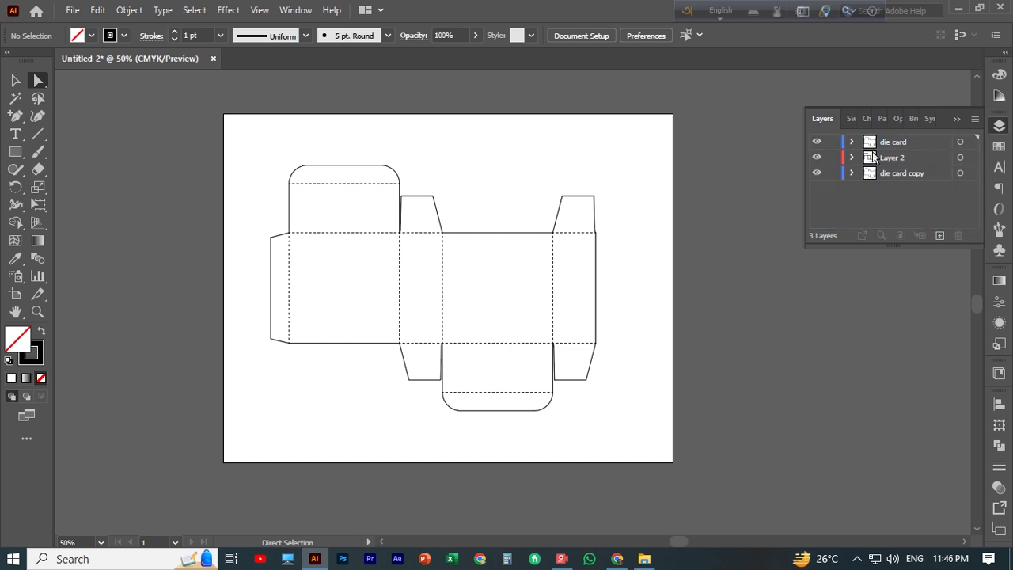
Rename the copied layer as "bleed", and lock and hide the die card layer and Layer 2.
{"action": "left_click", "coordinate": [832, 142]}
{"action": "double_click", "coordinate": [905, 174]}
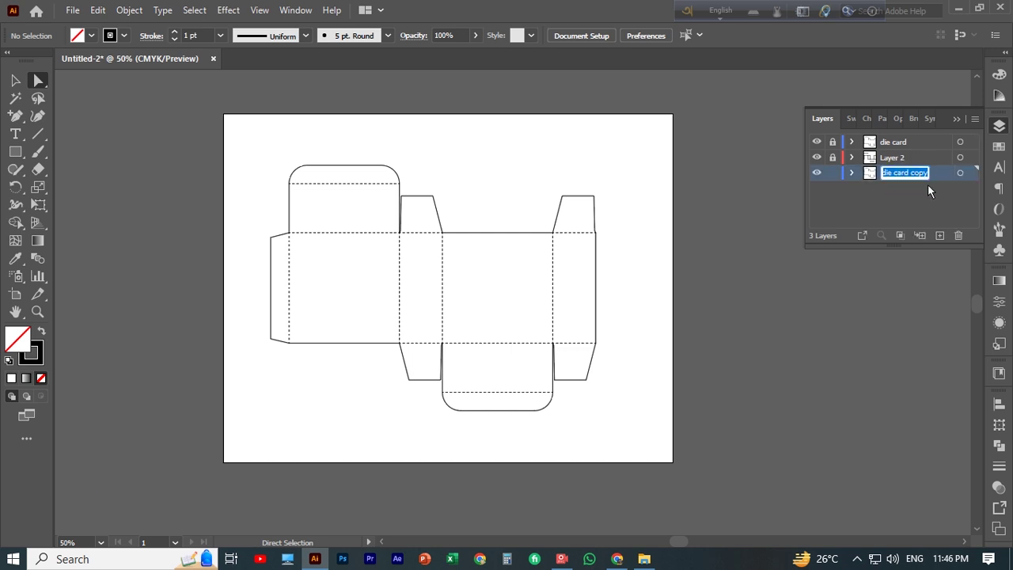
{"action": "type", "text": "bleed"}
{"action": "key", "text": "Return"}
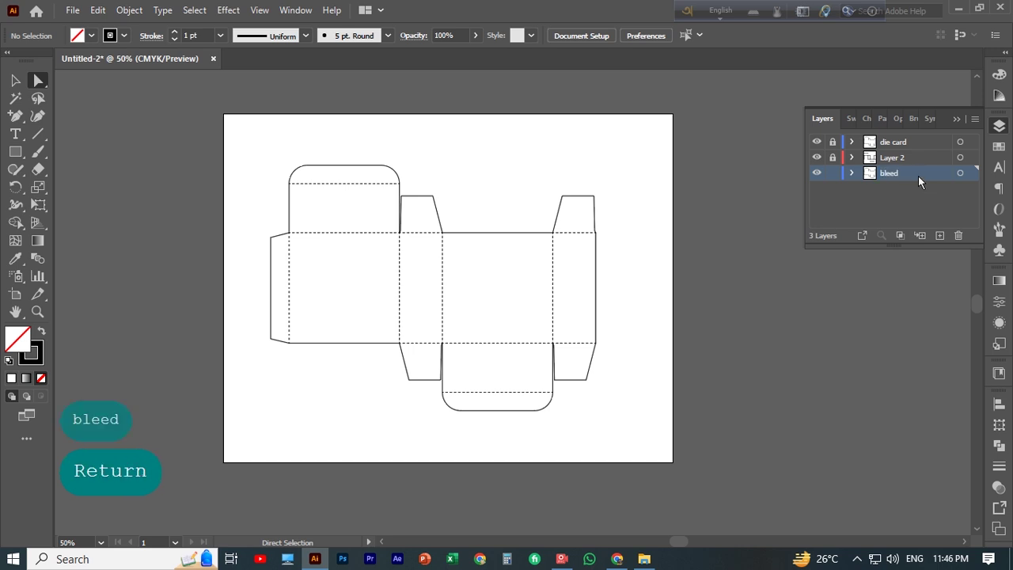
{"action": "left_click", "coordinate": [818, 156]}
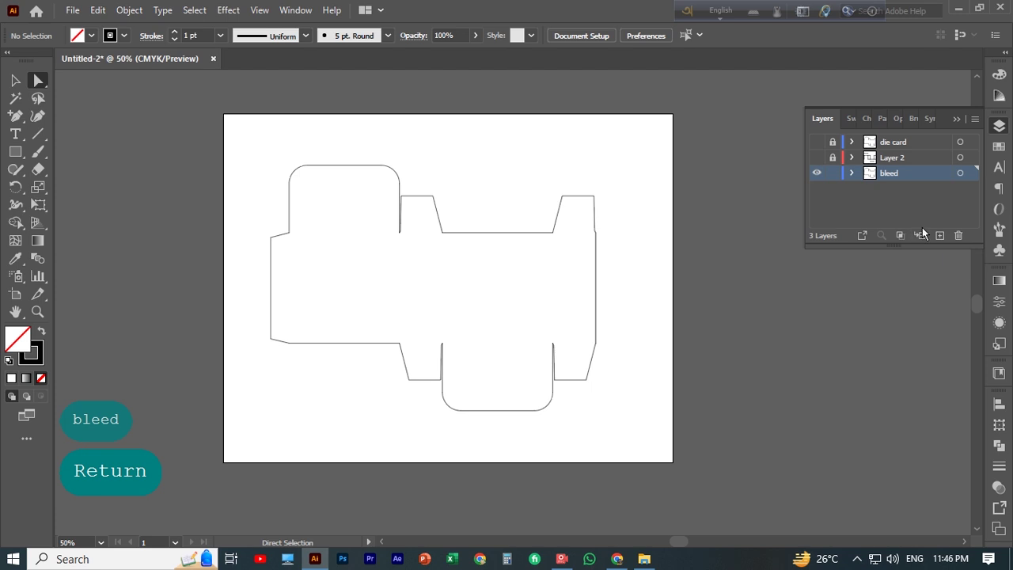
Try offsetting all outline paths on the bleed layer by 0.125 in with round joins.
{"action": "left_click", "coordinate": [502, 232]}
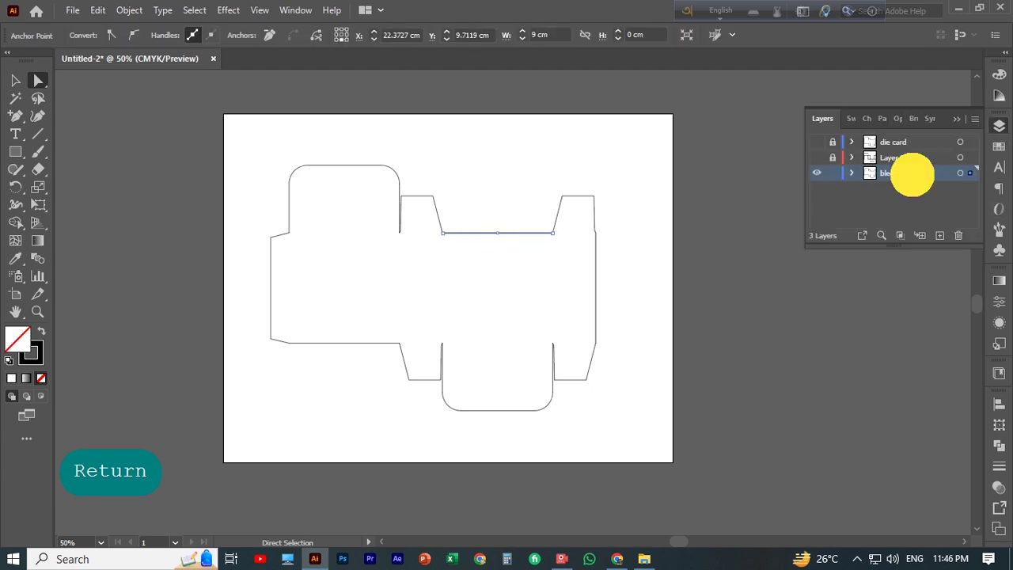
{"action": "left_click", "coordinate": [960, 173]}
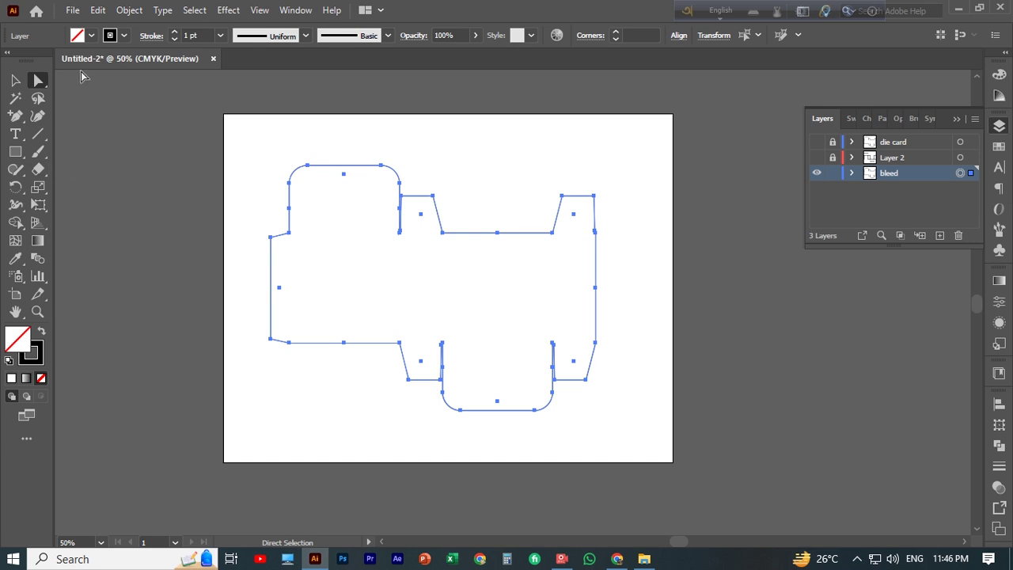
{"action": "left_click", "coordinate": [99, 10]}
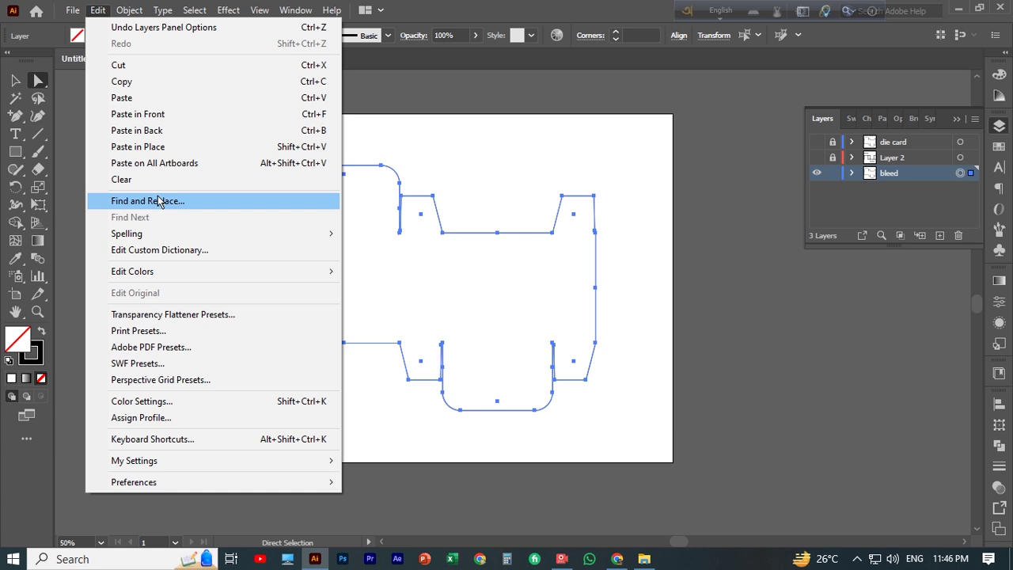
{"action": "mouse_move", "coordinate": [127, 16]}
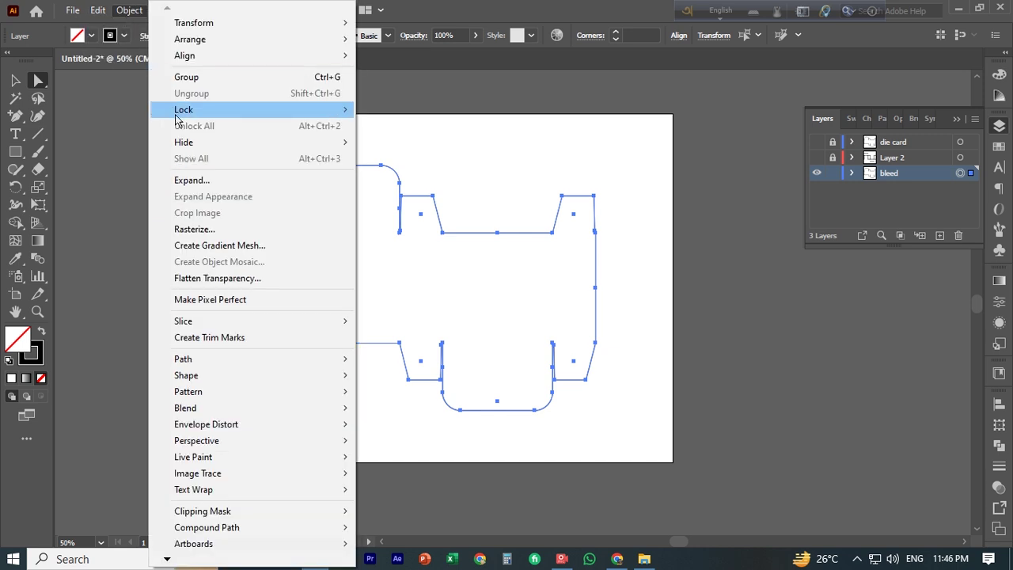
{"action": "mouse_move", "coordinate": [332, 362]}
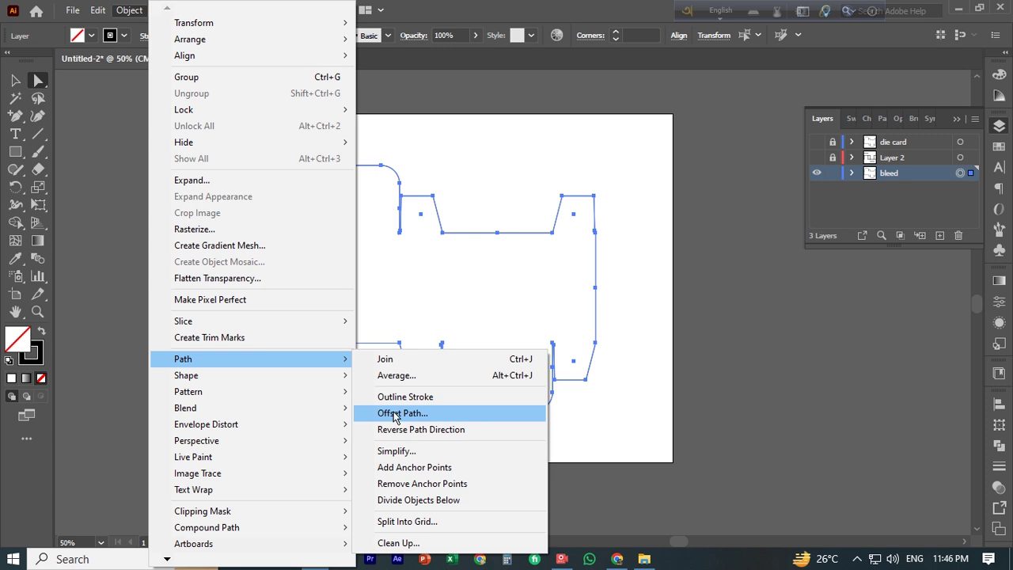
{"action": "left_click", "coordinate": [479, 413]}
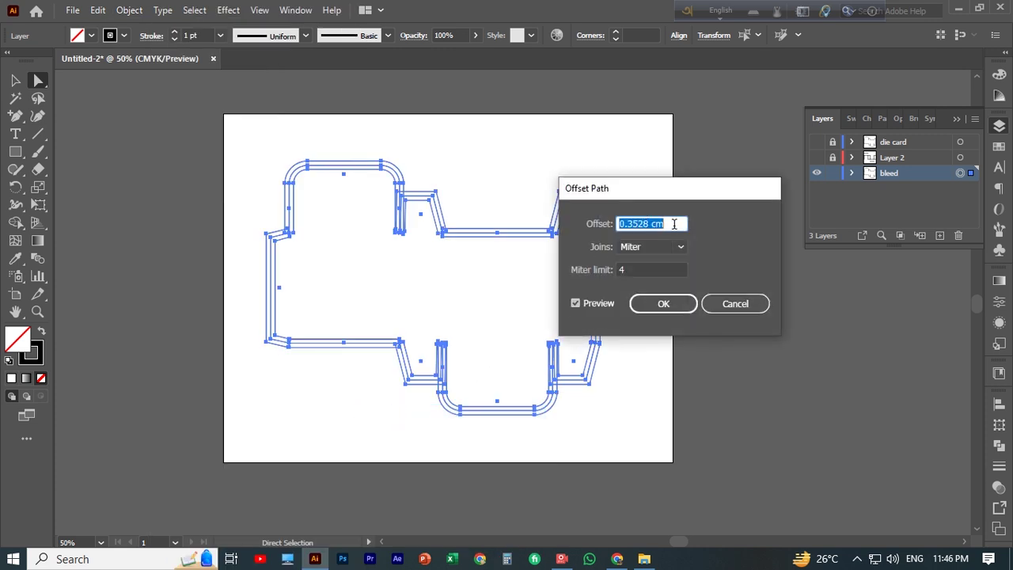
{"action": "key", "text": "BackSpace"}
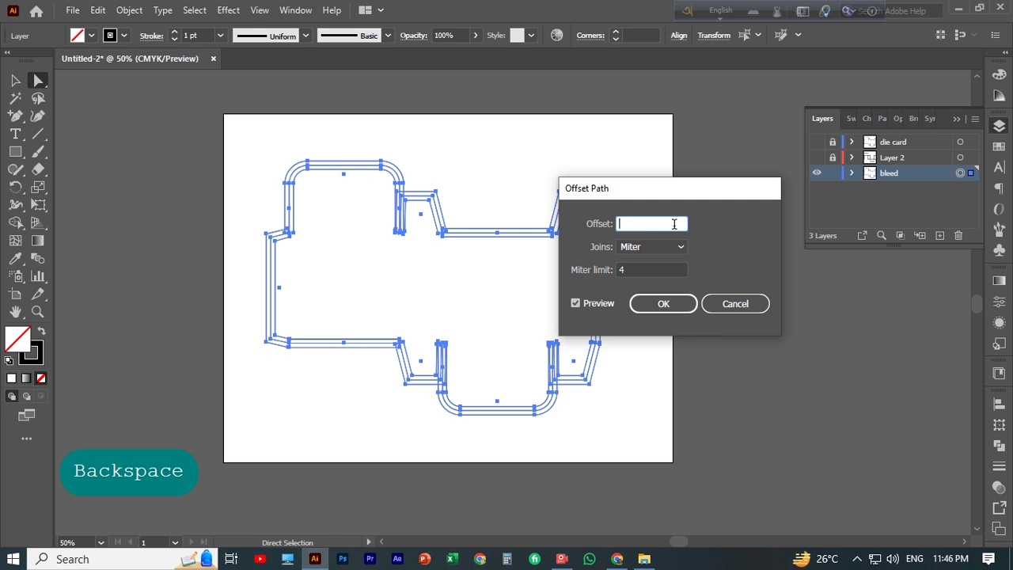
{"action": "type", "text": "0.125"}
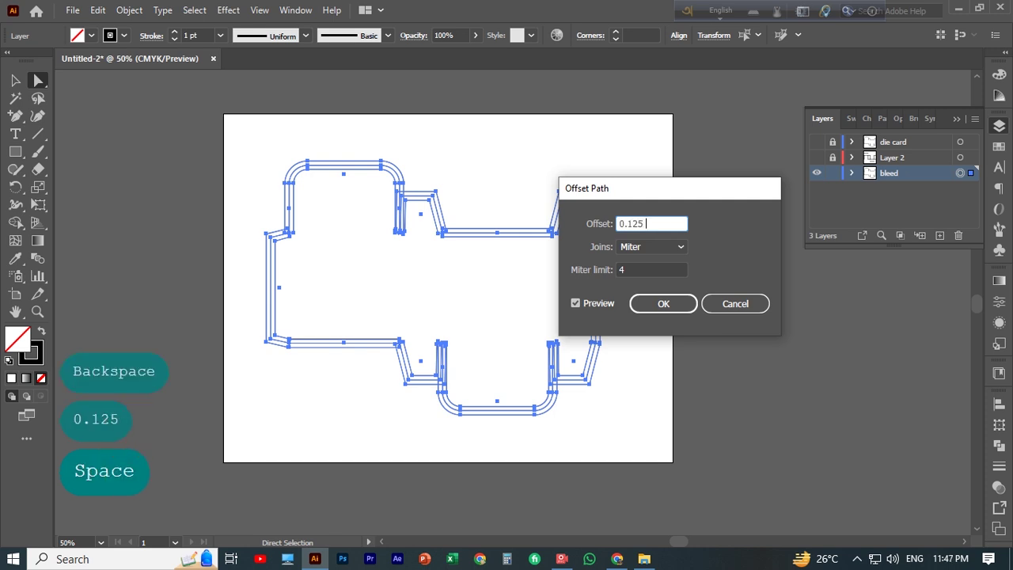
{"action": "type", "text": " in"}
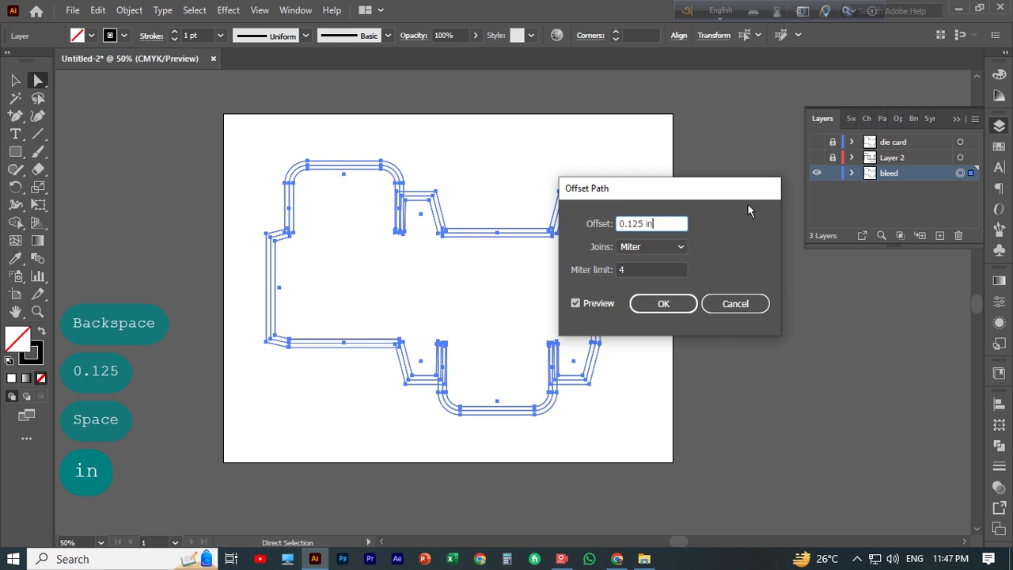
{"action": "left_click", "coordinate": [681, 247]}
{"action": "left_click", "coordinate": [663, 278]}
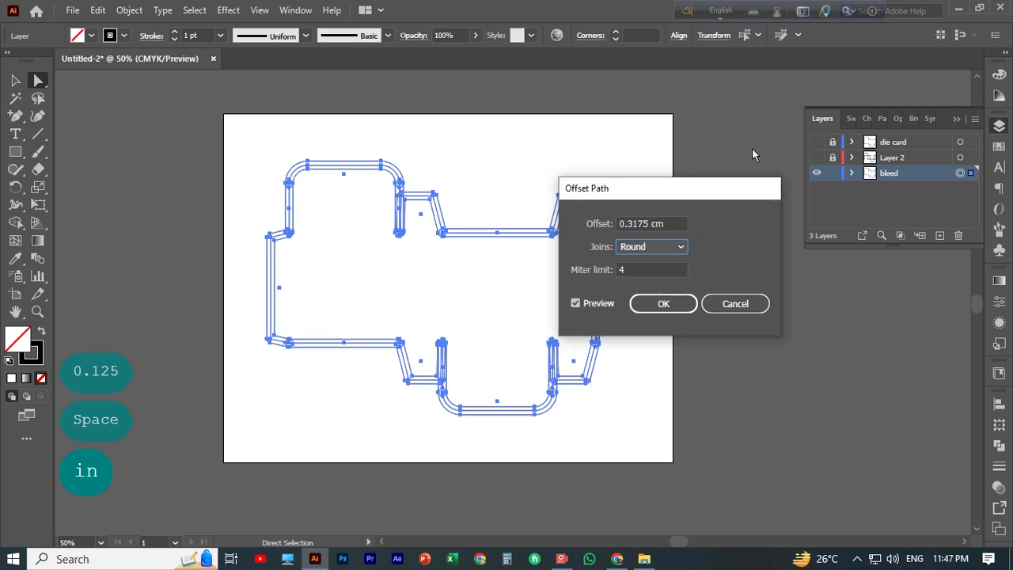
{"action": "left_click", "coordinate": [675, 309]}
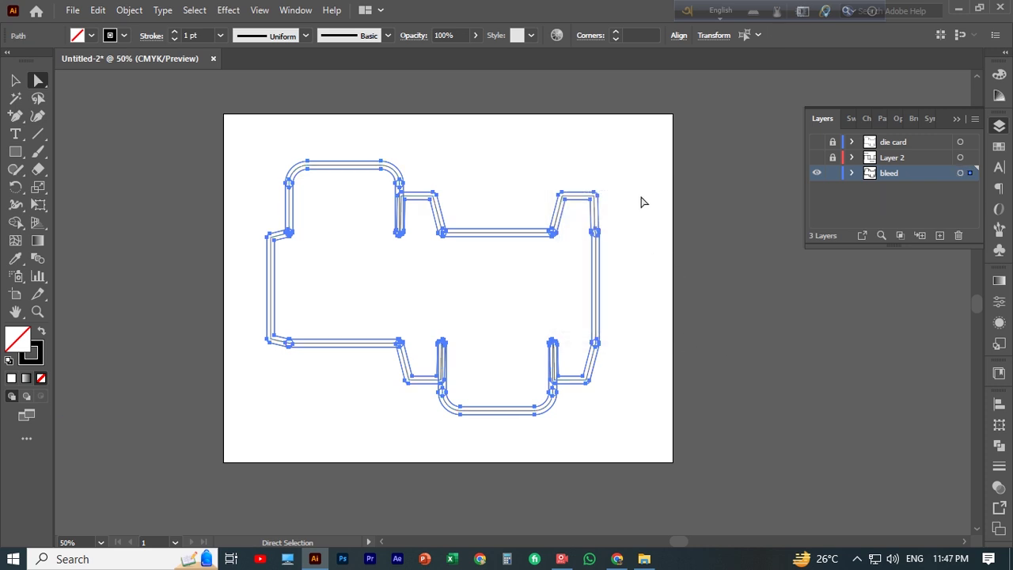
Swap the fill and stroke of the offset paths to fill them black, and deselect them.
{"action": "left_click", "coordinate": [42, 331]}
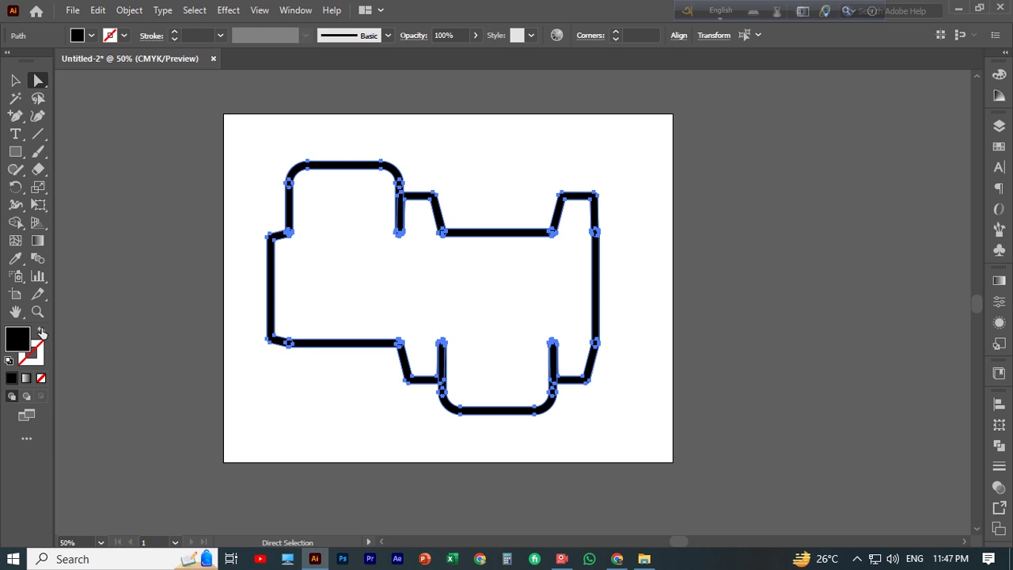
{"action": "left_click", "coordinate": [510, 285]}
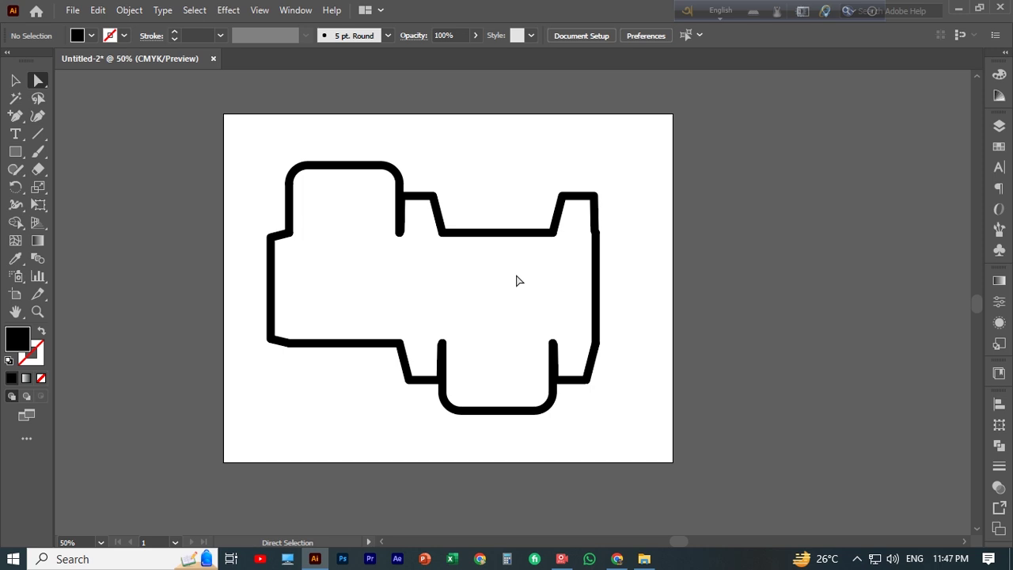
{"action": "scroll", "coordinate": [519, 281], "scroll_direction": "down", "scroll_amount": 1}
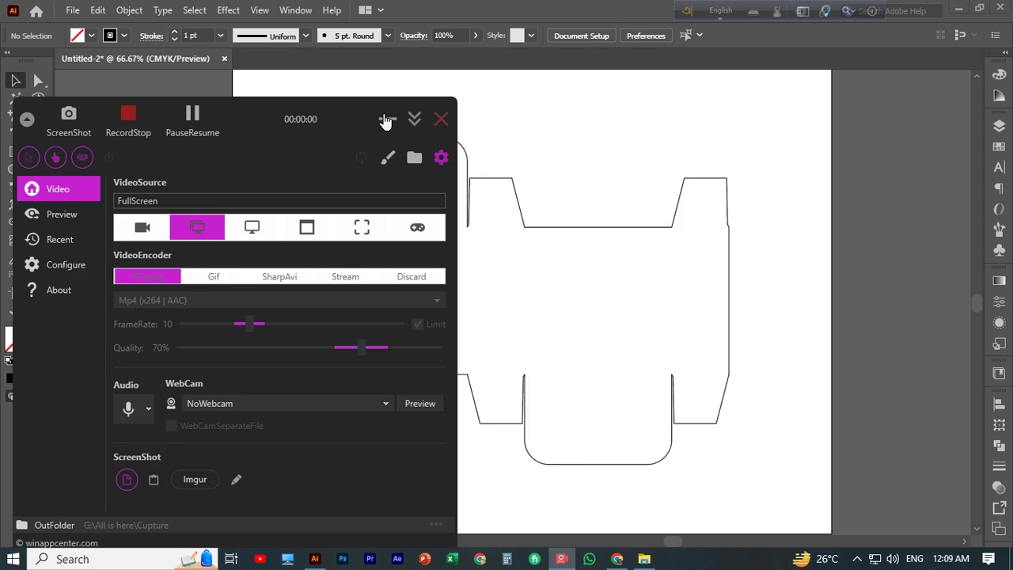
Select the whole box outline and try offsetting its paths by 0.25 in with round joins.
{"action": "left_click", "coordinate": [385, 121]}
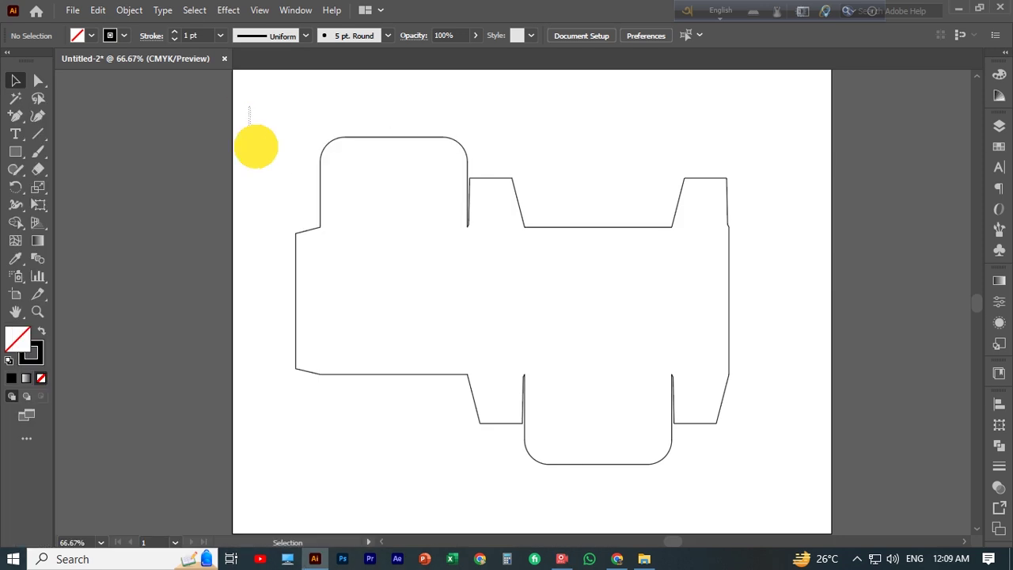
{"action": "left_click_drag", "start_coordinate": [251, 146], "coordinate": [779, 496]}
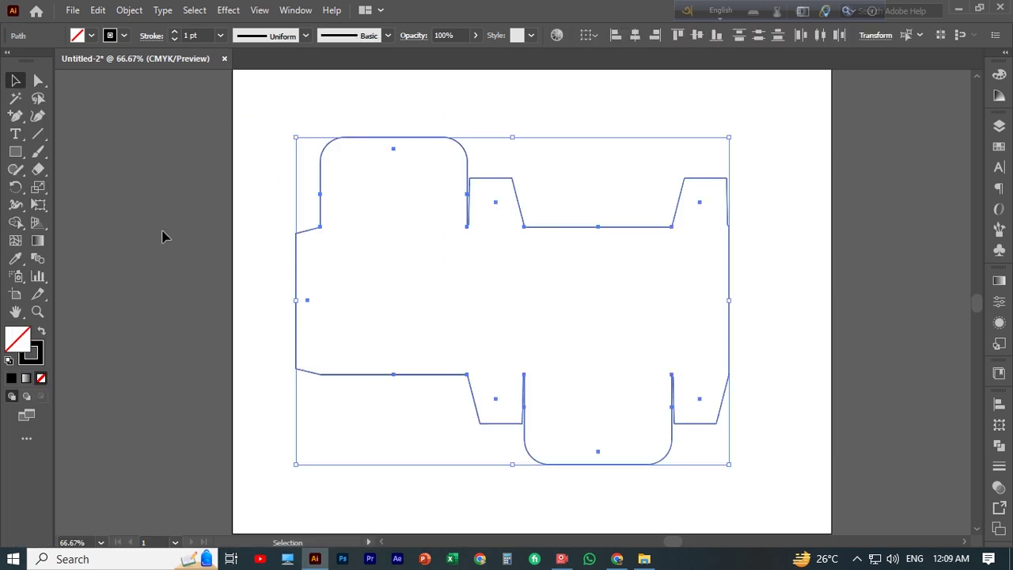
{"action": "left_click", "coordinate": [130, 13]}
{"action": "mouse_move", "coordinate": [199, 362]}
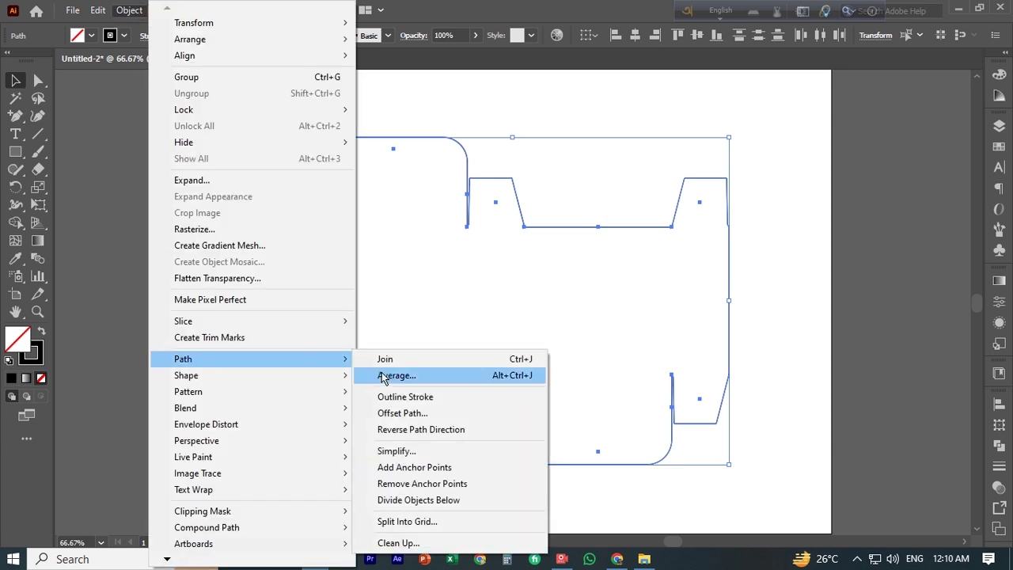
{"action": "left_click", "coordinate": [404, 413]}
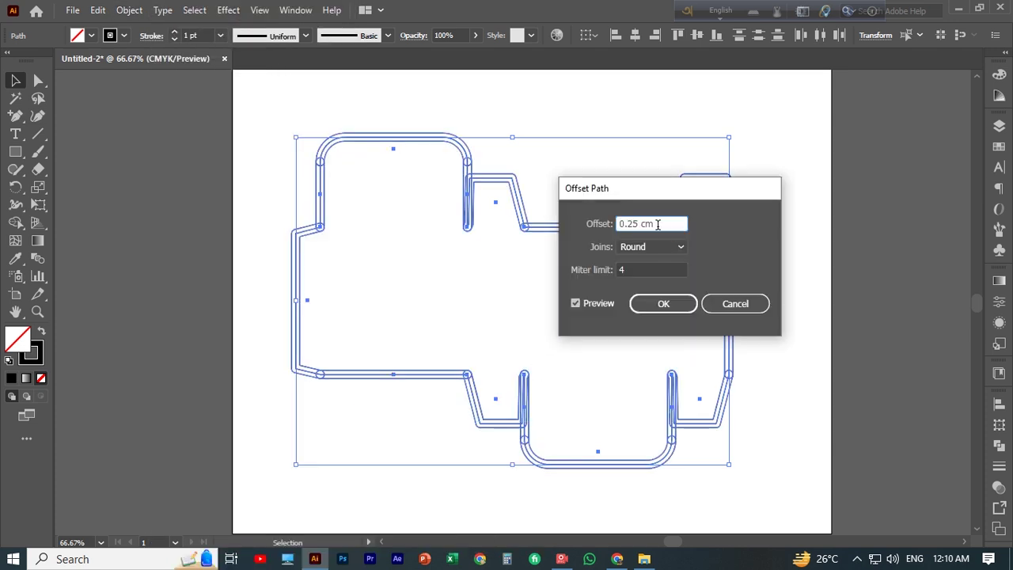
{"action": "left_click", "coordinate": [644, 224]}
{"action": "double_click", "coordinate": [641, 225]}
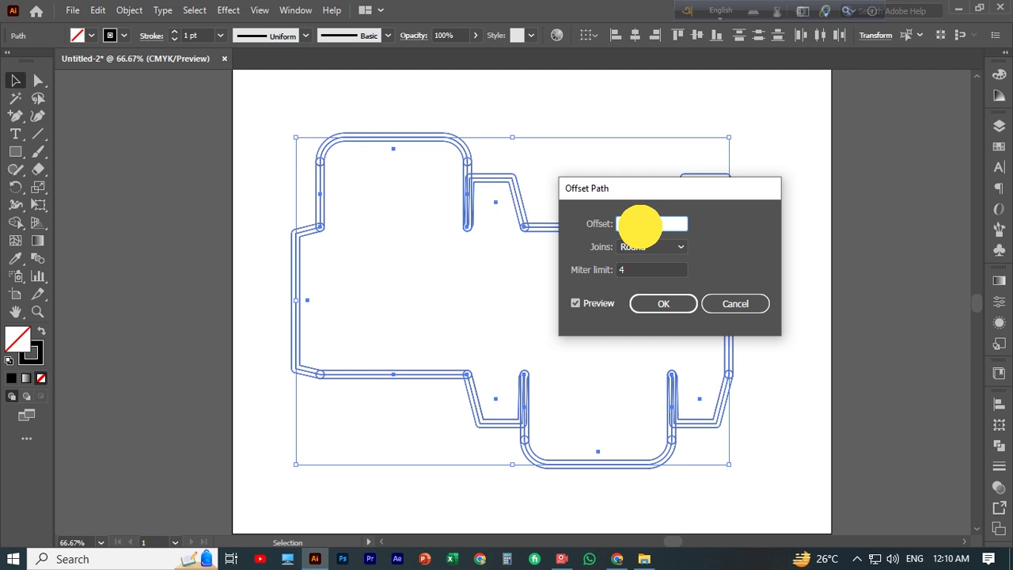
{"action": "type", "text": "in"}
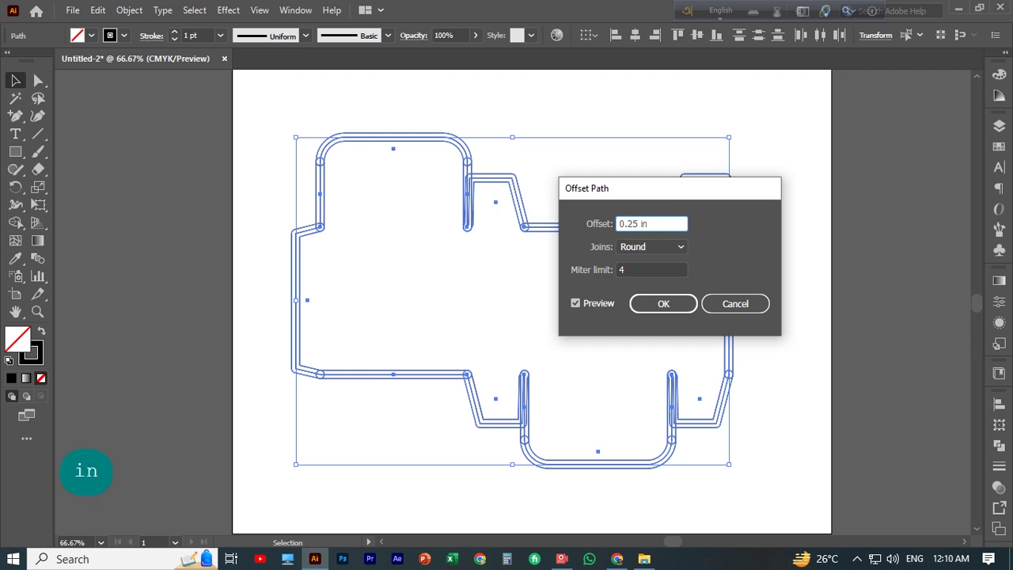
{"action": "left_click", "coordinate": [680, 247]}
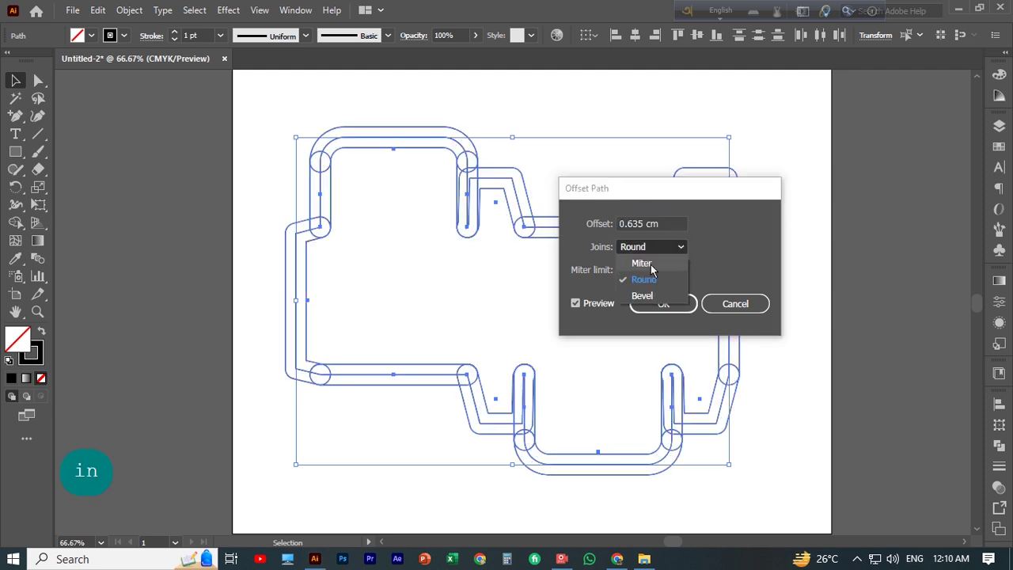
{"action": "left_click", "coordinate": [652, 280]}
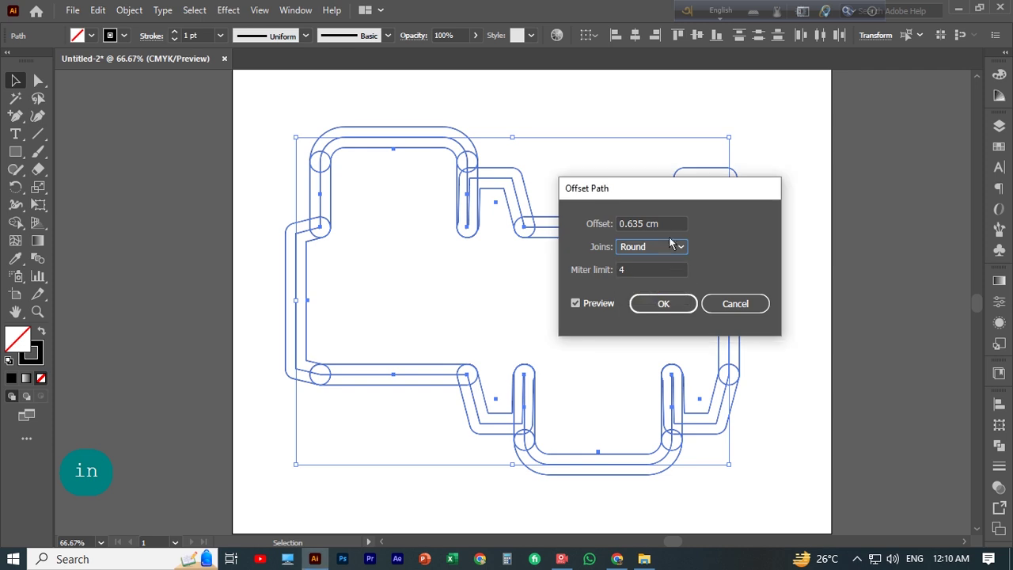
{"action": "left_click", "coordinate": [689, 303]}
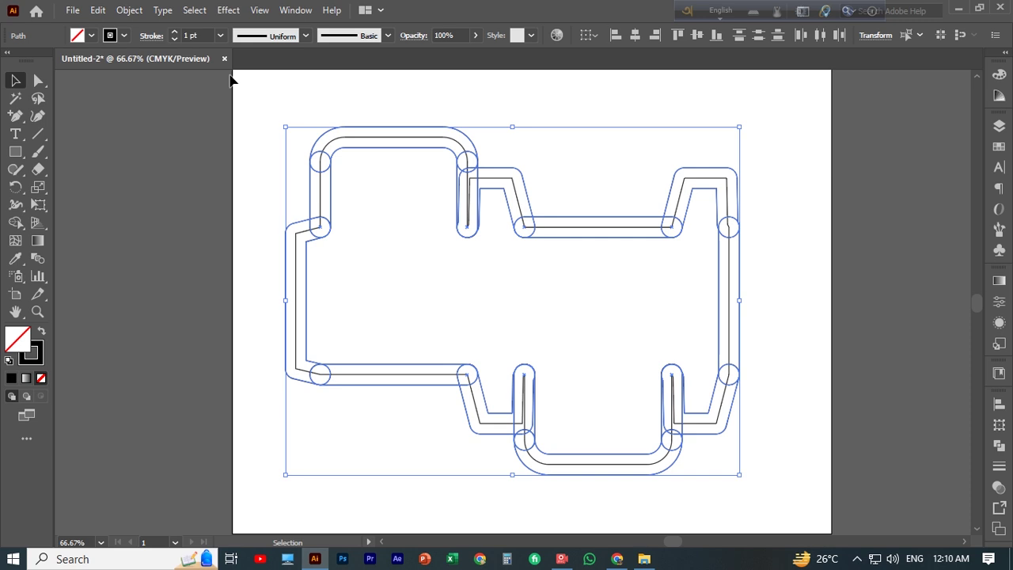
Try expanding the offset paths' fill and stroke and uniting them, and undo back to the plain box outline.
{"action": "left_click", "coordinate": [129, 10]}
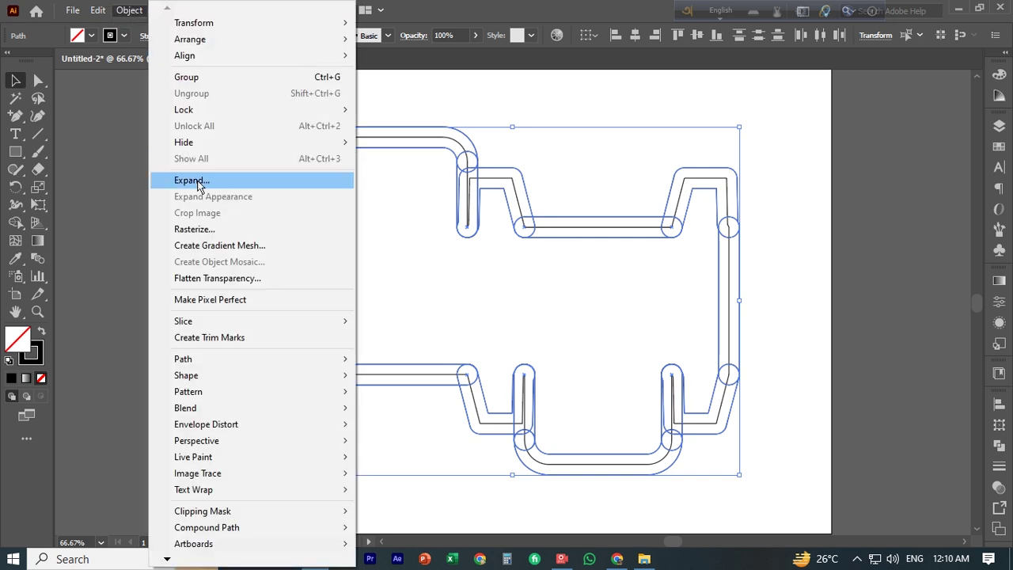
{"action": "left_click", "coordinate": [196, 181]}
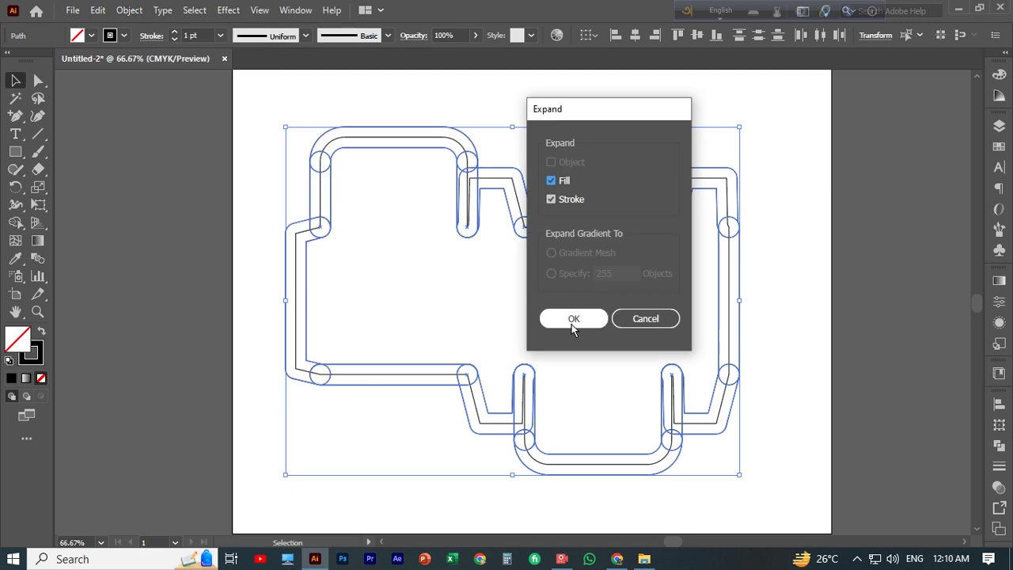
{"action": "left_click", "coordinate": [573, 319]}
{"action": "left_click", "coordinate": [999, 449]}
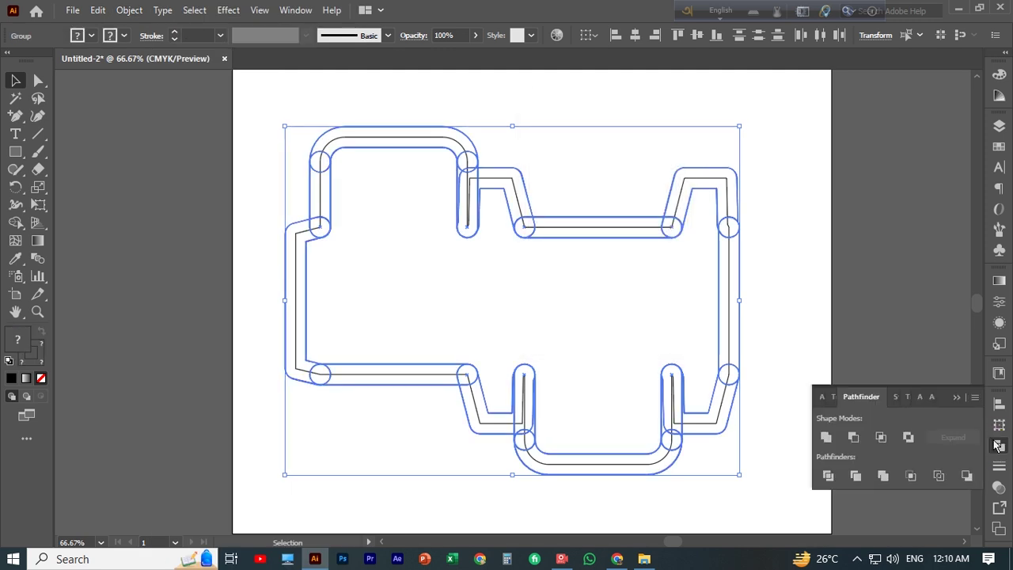
{"action": "left_click", "coordinate": [826, 438]}
{"action": "key", "text": "ctrl+z"}
{"action": "key", "text": "ctrl+z"}
{"action": "key", "text": "ctrl+z"}
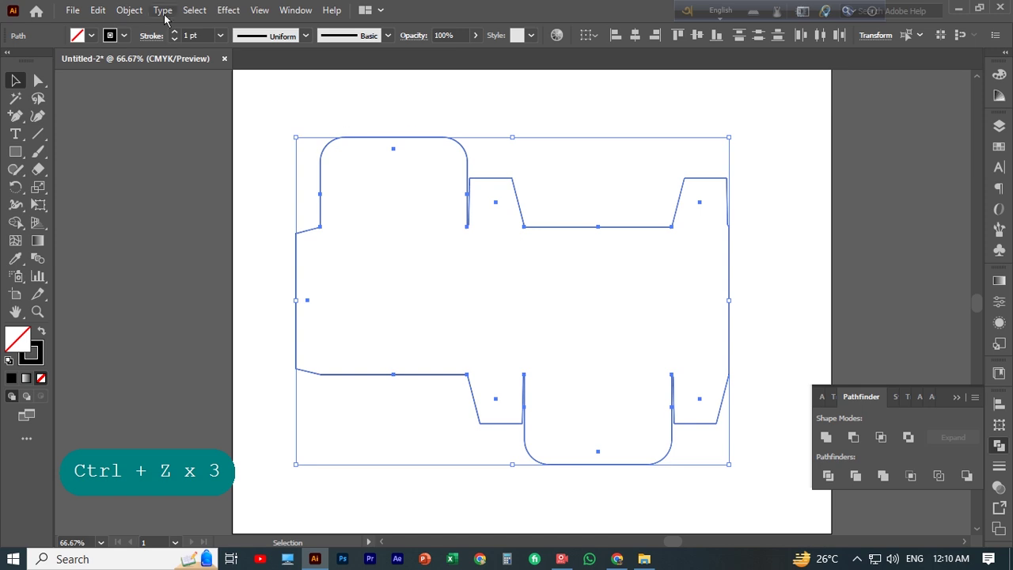
Offset the selected box outline paths by 0.25 in, keeping round joins.
{"action": "left_click", "coordinate": [131, 10]}
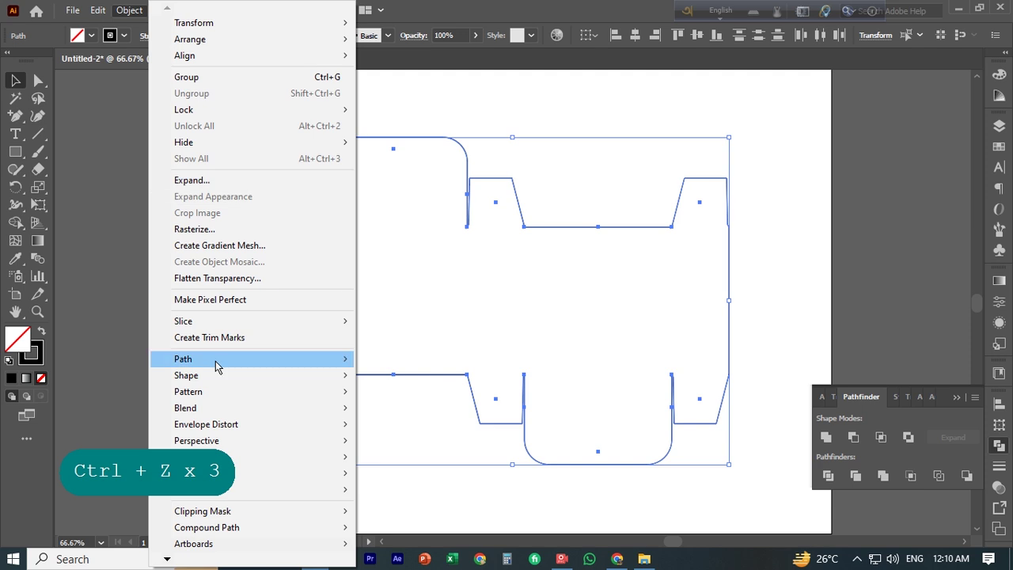
{"action": "mouse_move", "coordinate": [215, 360]}
{"action": "left_click", "coordinate": [435, 417]}
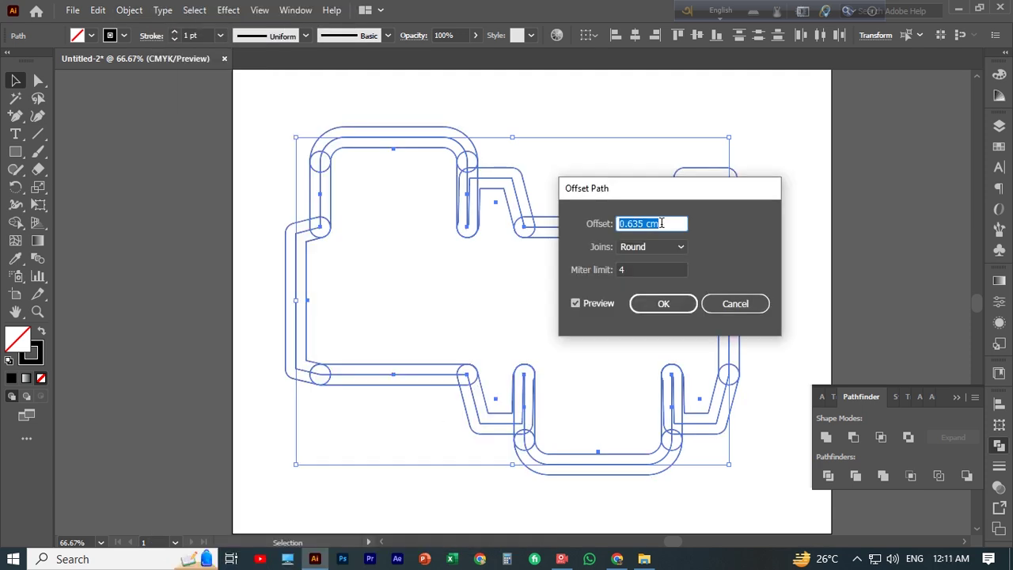
{"action": "left_click_drag", "start_coordinate": [661, 223], "coordinate": [608, 229]}
{"action": "type", "text": "0.2"}
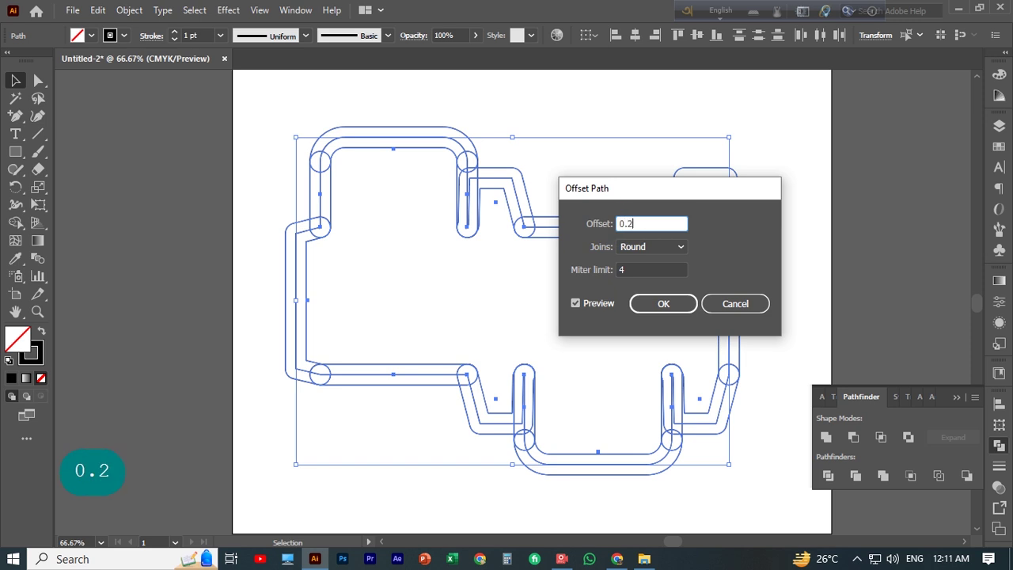
{"action": "type", "text": "5 in"}
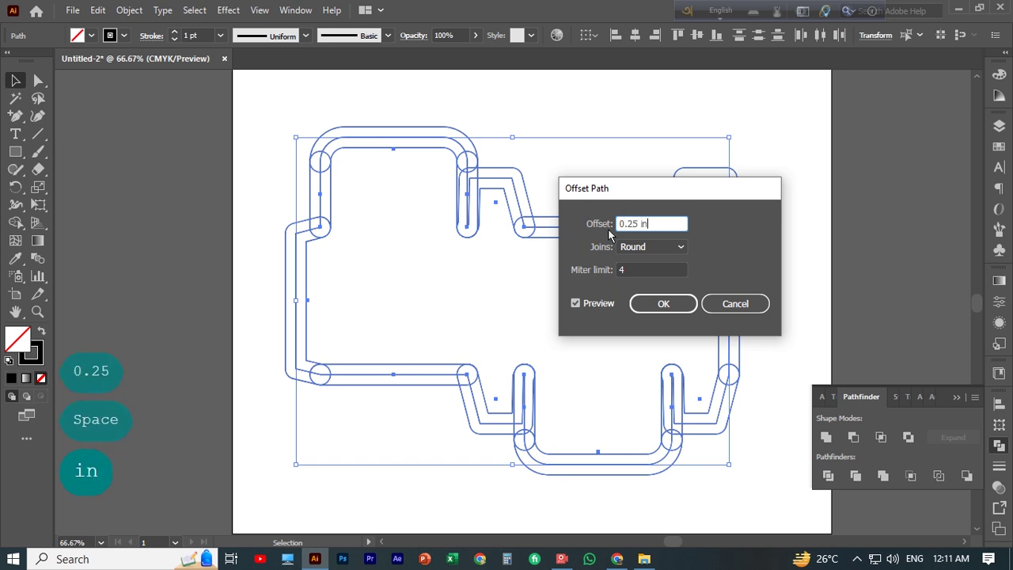
{"action": "left_click", "coordinate": [659, 303]}
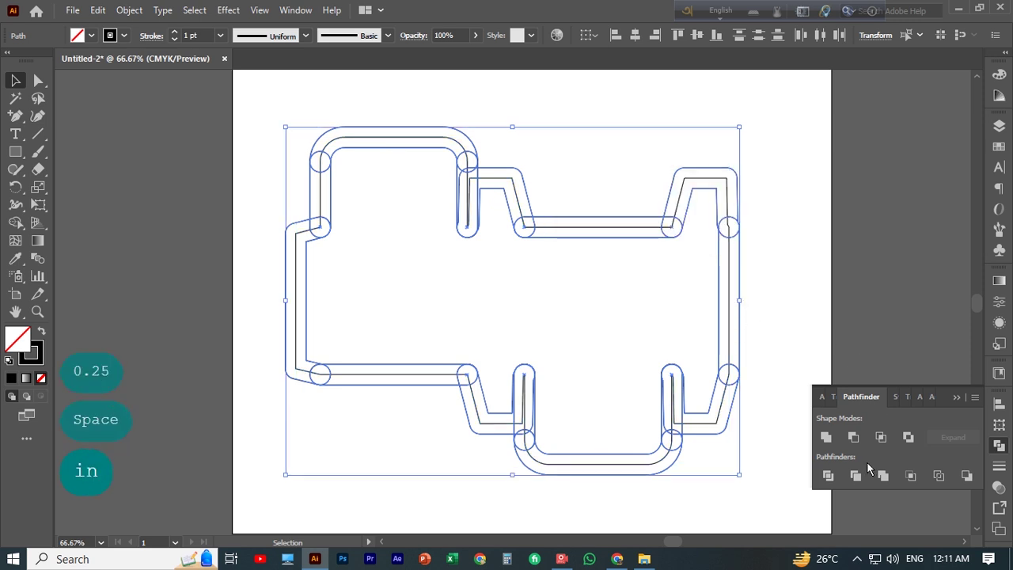
Unite the overlapping offset paths into one outline shape and expand it.
{"action": "left_click", "coordinate": [825, 437]}
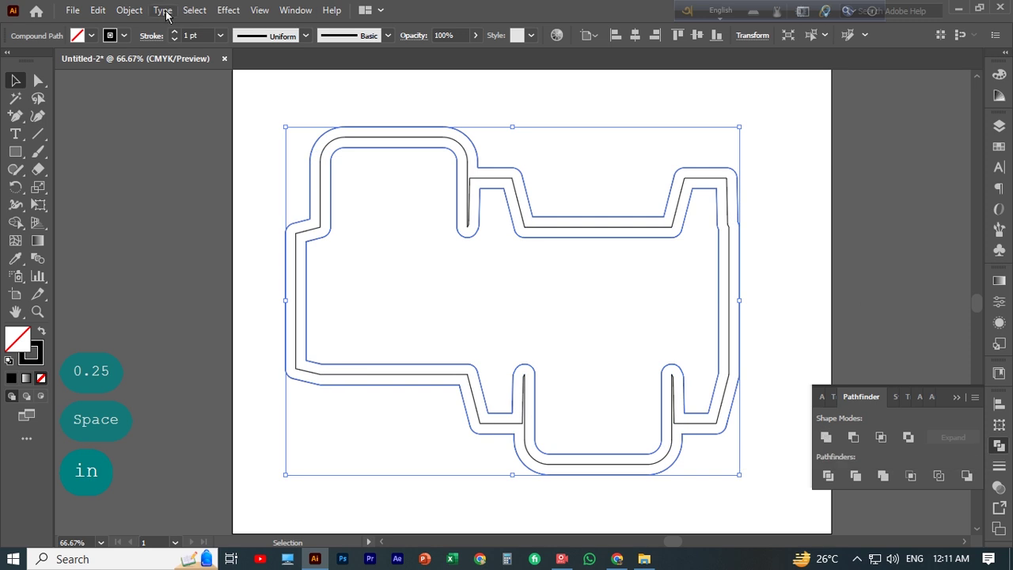
{"action": "left_click", "coordinate": [129, 10]}
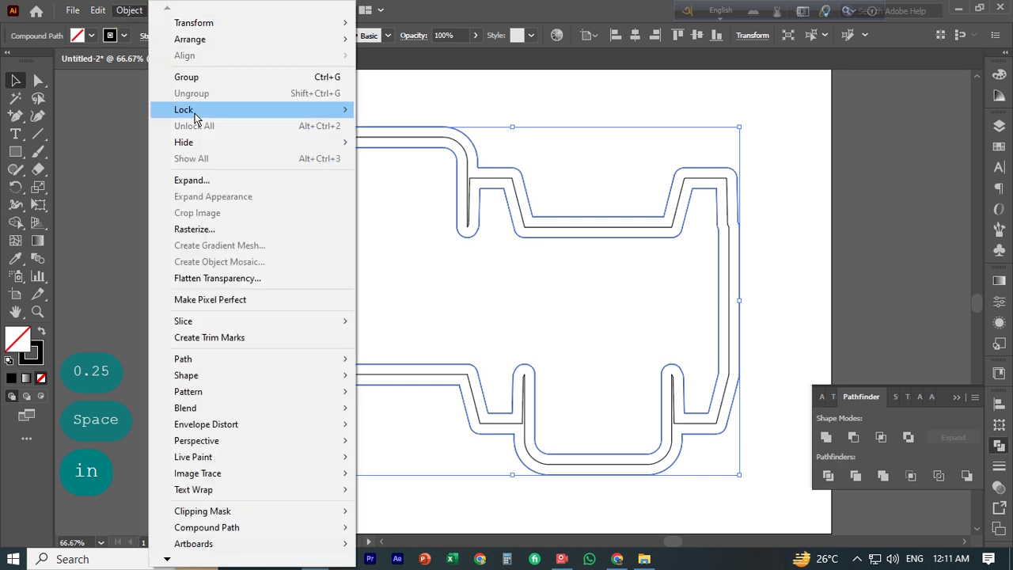
{"action": "left_click", "coordinate": [210, 182]}
{"action": "left_click", "coordinate": [573, 319]}
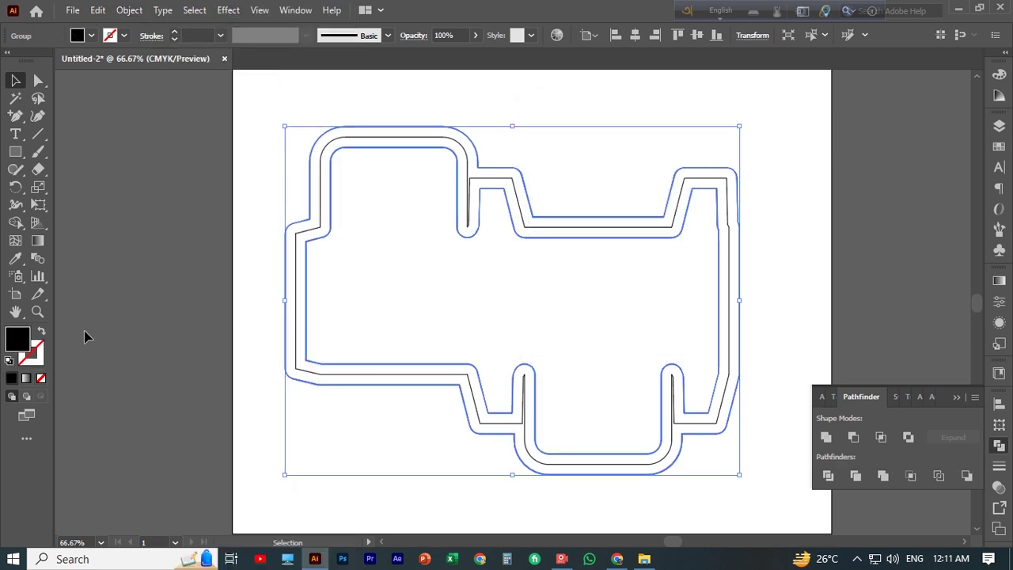
Undo the last expansion of the united outline and try releasing its compound path into separate paths.
{"action": "right_click", "coordinate": [562, 233]}
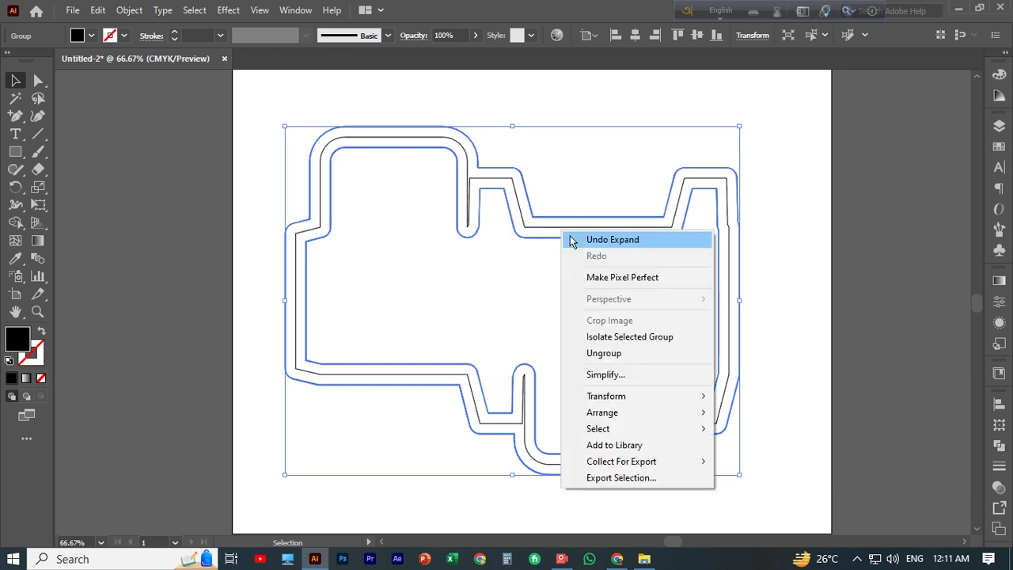
{"action": "left_click", "coordinate": [572, 240]}
{"action": "right_click", "coordinate": [710, 190]}
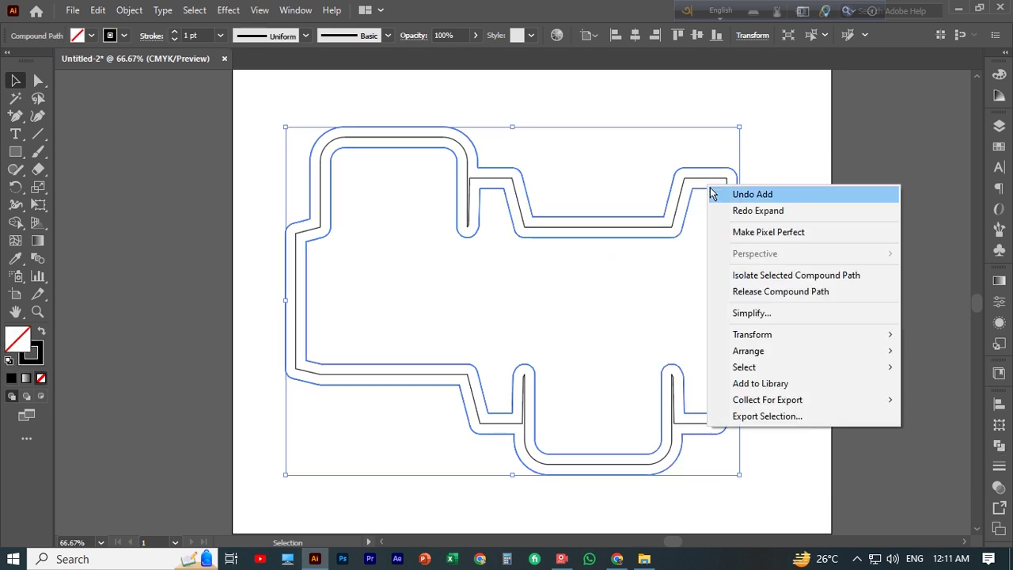
{"action": "left_click", "coordinate": [784, 292]}
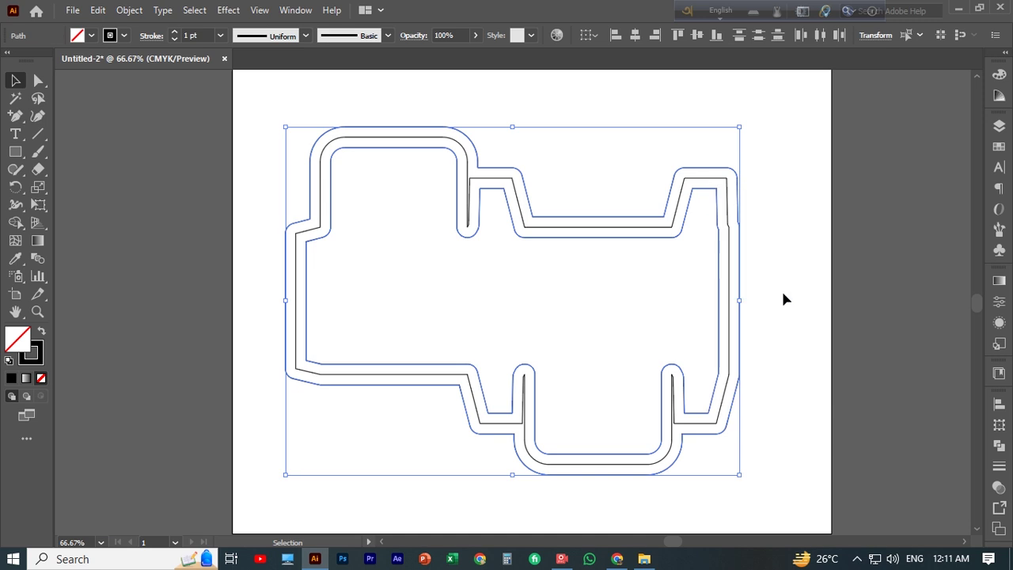
{"action": "right_click", "coordinate": [686, 212]}
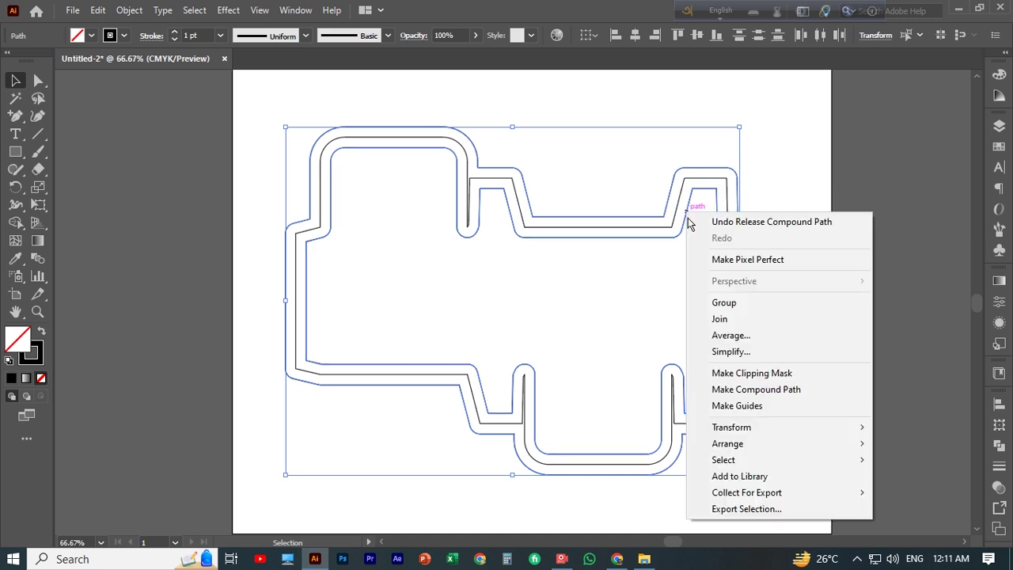
{"action": "left_click", "coordinate": [679, 178]}
{"action": "right_click", "coordinate": [679, 175]}
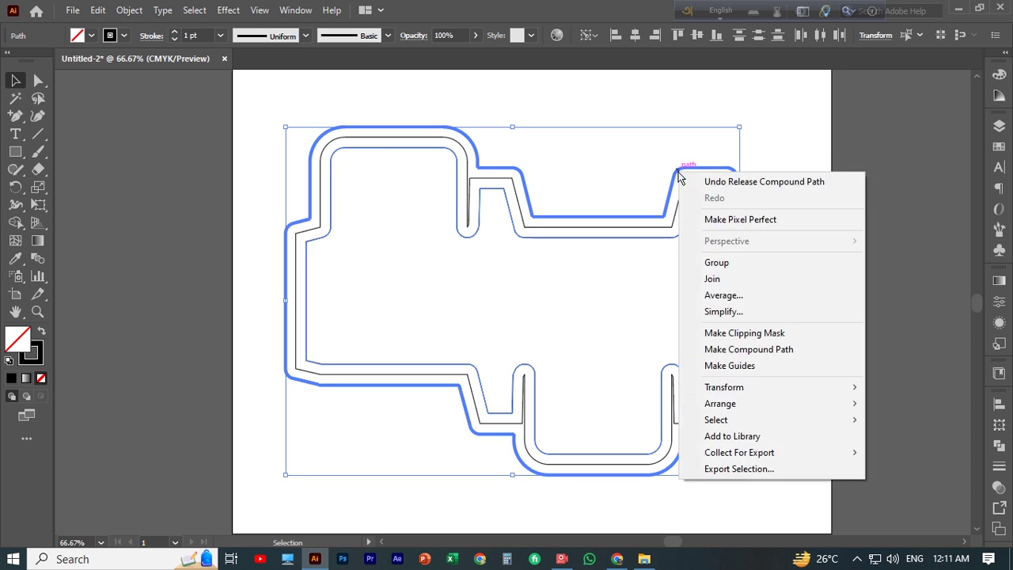
{"action": "left_click", "coordinate": [597, 292]}
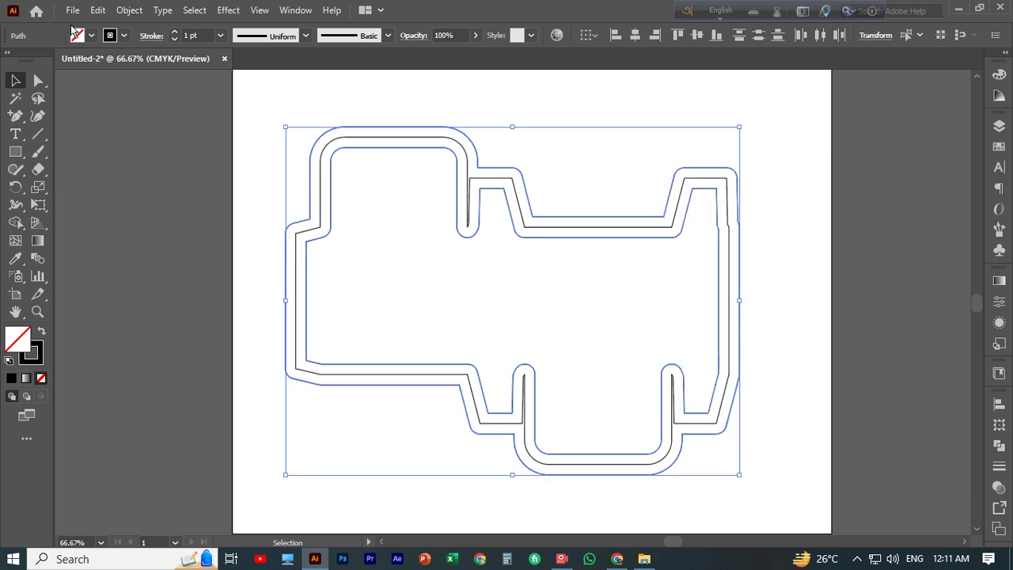
Try expanding the released offset paths and uniting them into one shape.
{"action": "left_click", "coordinate": [127, 11]}
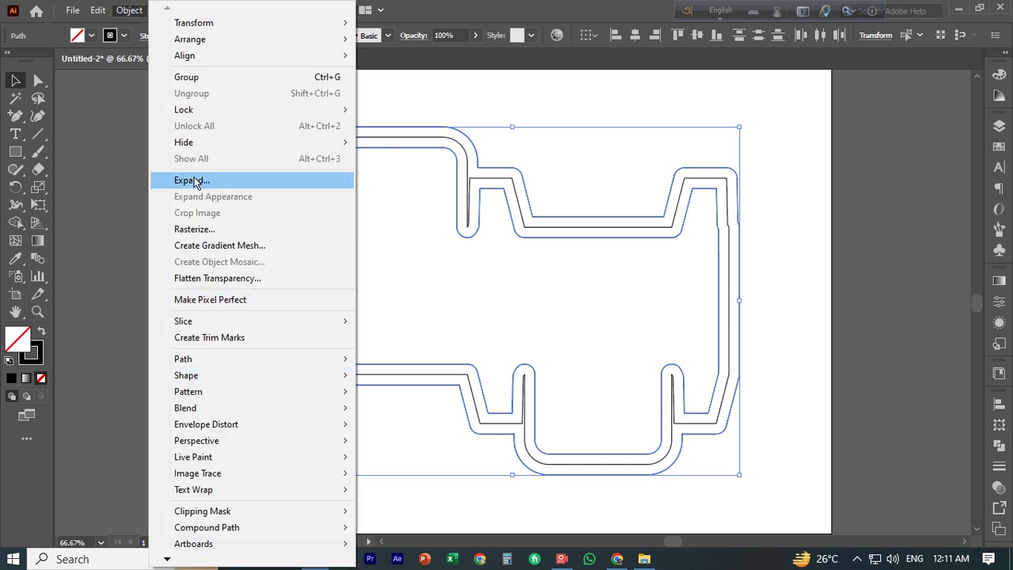
{"action": "left_click", "coordinate": [196, 180]}
{"action": "left_click", "coordinate": [574, 321]}
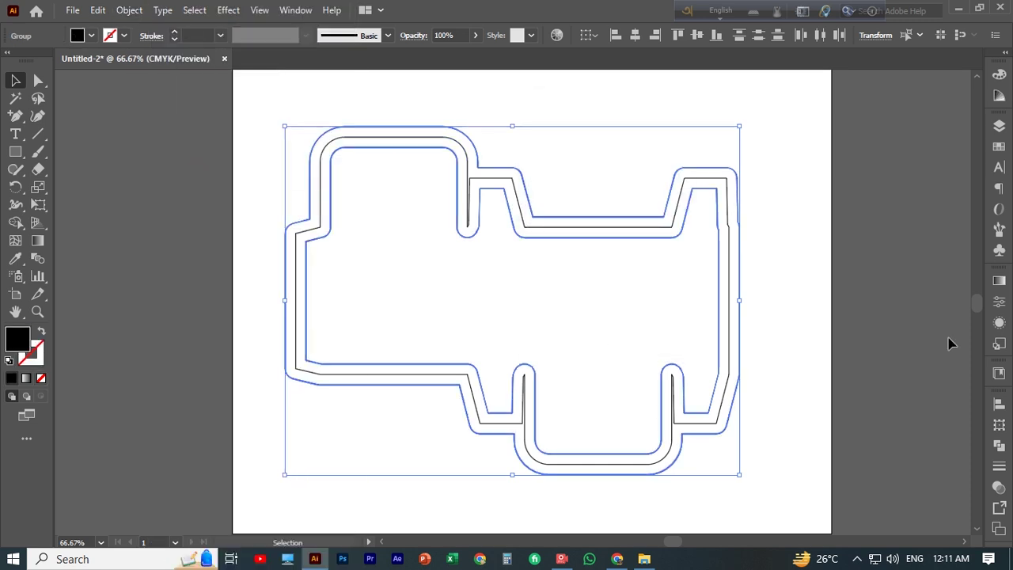
{"action": "left_click", "coordinate": [998, 445]}
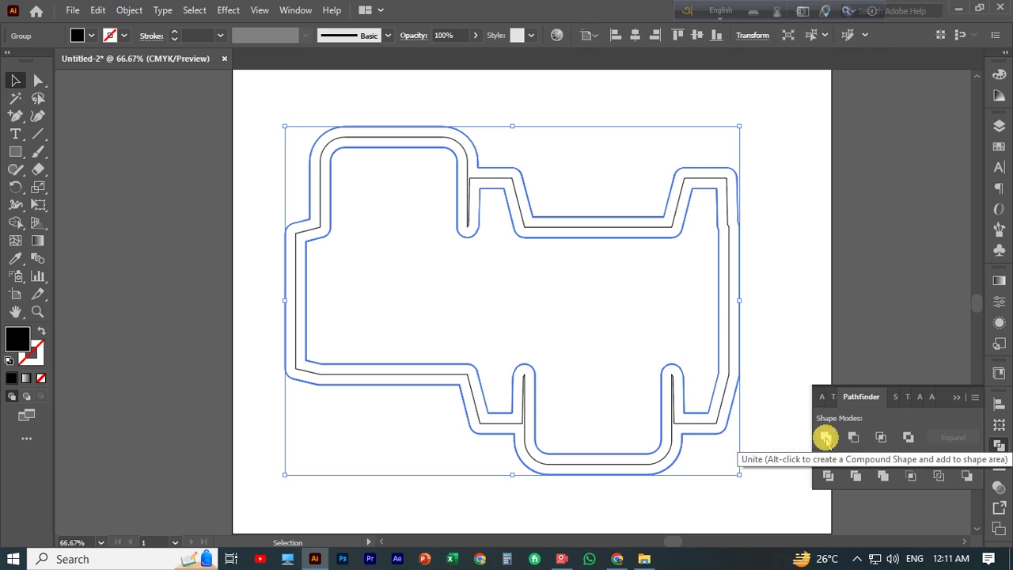
{"action": "left_click", "coordinate": [826, 437]}
{"action": "left_click", "coordinate": [97, 363]}
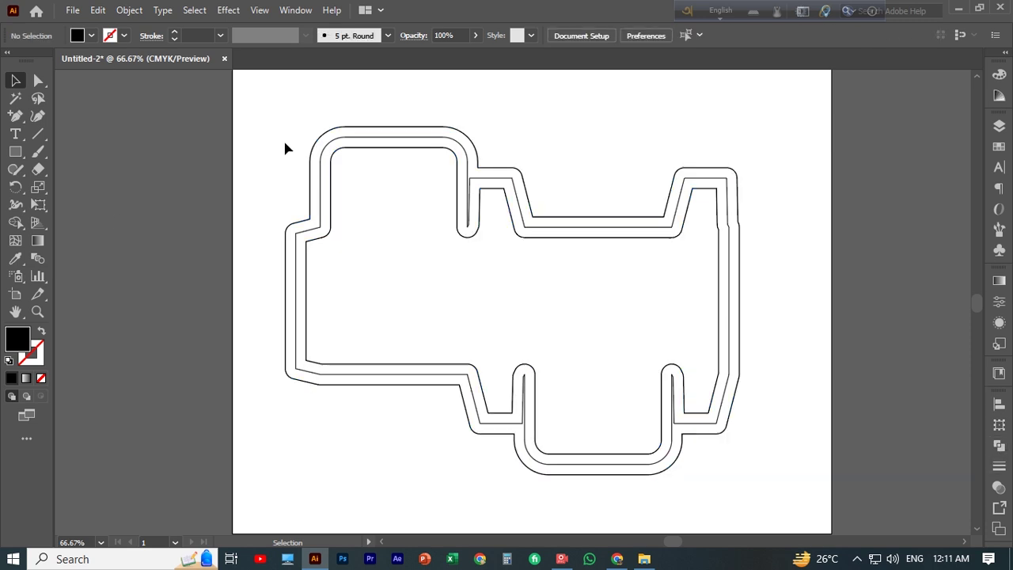
Try giving all the artwork the offset outline's black fill and expanding it.
{"action": "left_click_drag", "start_coordinate": [789, 482], "coordinate": [285, 388]}
{"action": "left_click", "coordinate": [89, 35]}
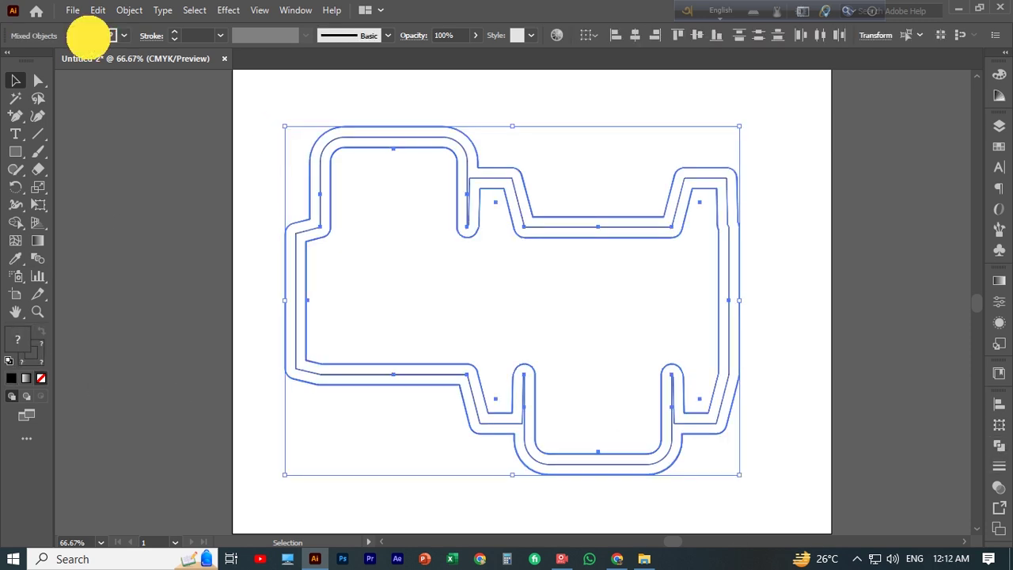
{"action": "left_click", "coordinate": [44, 57]}
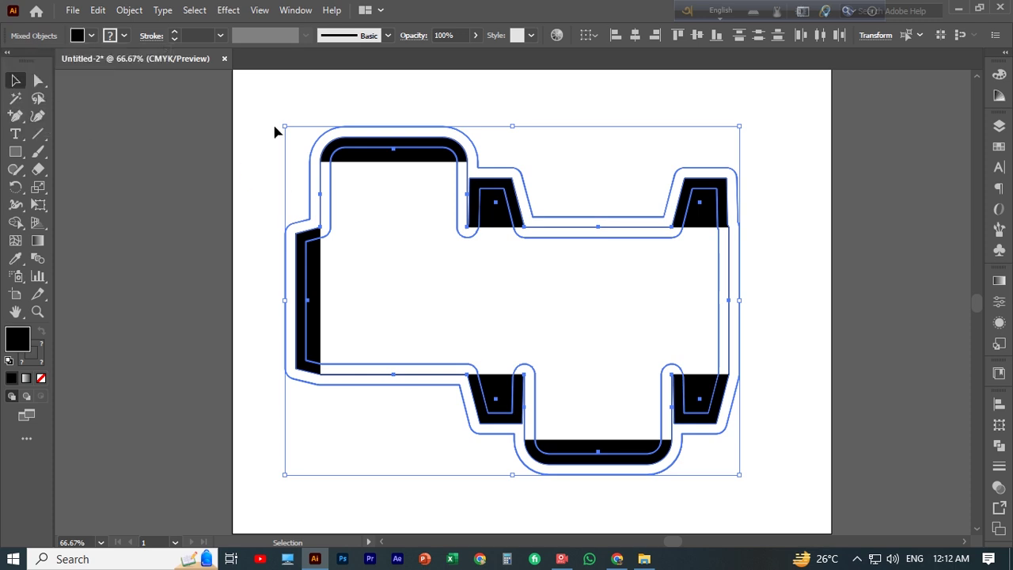
{"action": "left_click", "coordinate": [129, 10]}
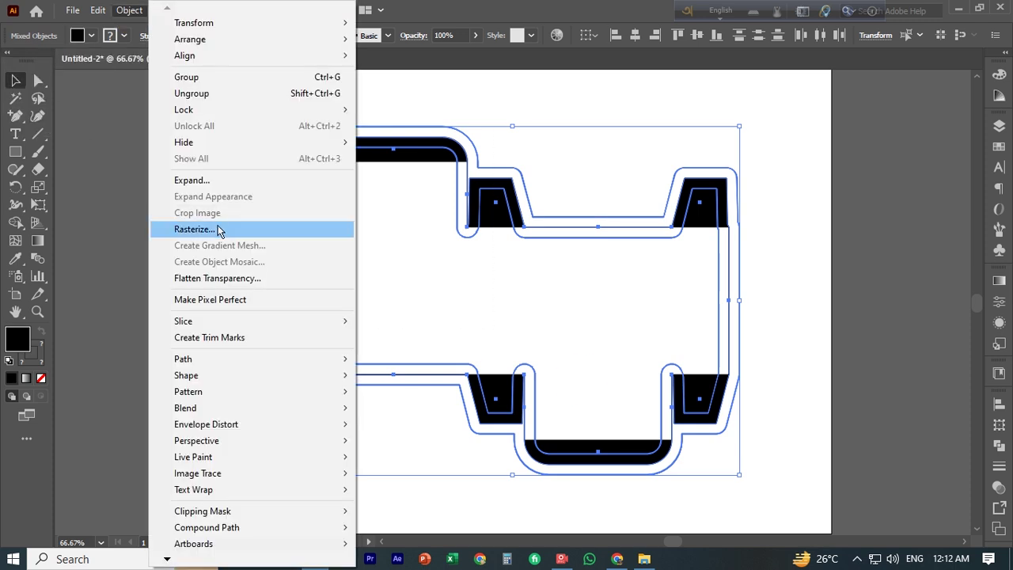
{"action": "left_click", "coordinate": [192, 180]}
{"action": "left_click", "coordinate": [573, 316]}
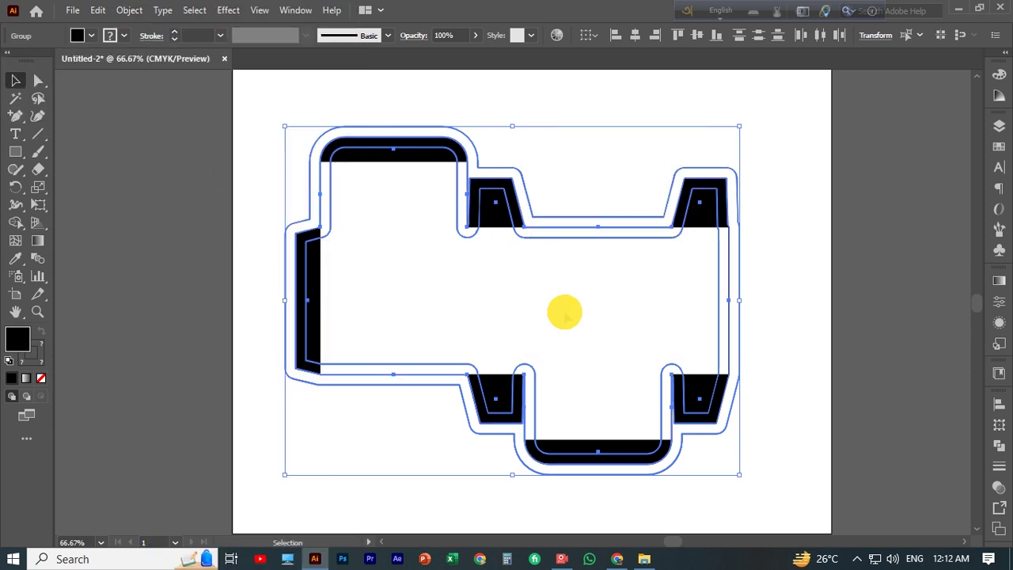
{"action": "left_click", "coordinate": [565, 315]}
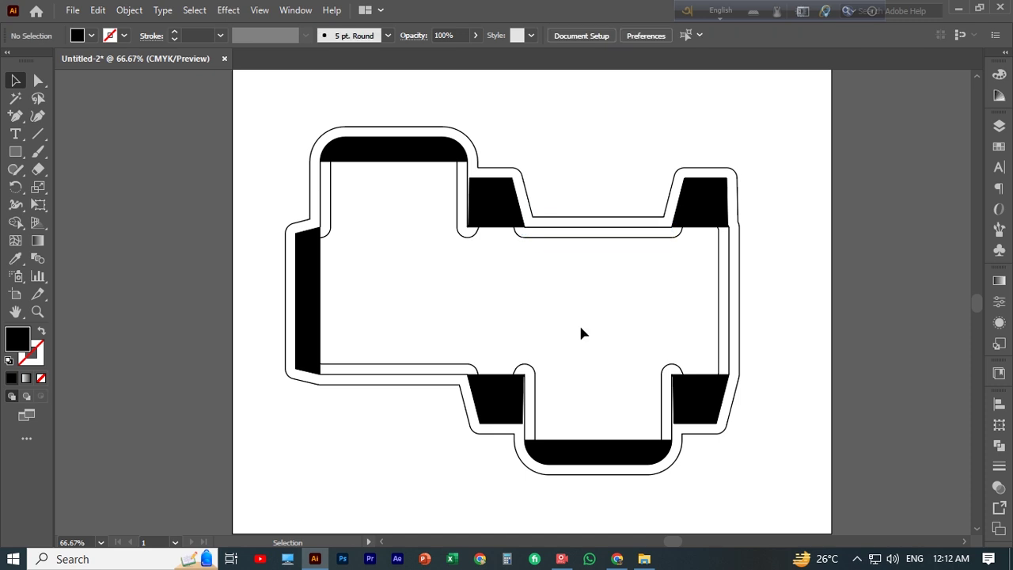
Undo the fill, expand, unite and offset changes back to the plain box outline.
{"action": "key", "text": "ctrl+z"}
{"action": "key", "text": "ctrl+z"}
{"action": "key", "text": "ctrl+z"}
{"action": "key", "text": "ctrl+z"}
{"action": "key", "text": "ctrl+z"}
{"action": "key", "text": "ctrl+z"}
{"action": "key", "text": "ctrl+z"}
{"action": "key", "text": "ctrl+z"}
{"action": "key", "text": "ctrl+z"}
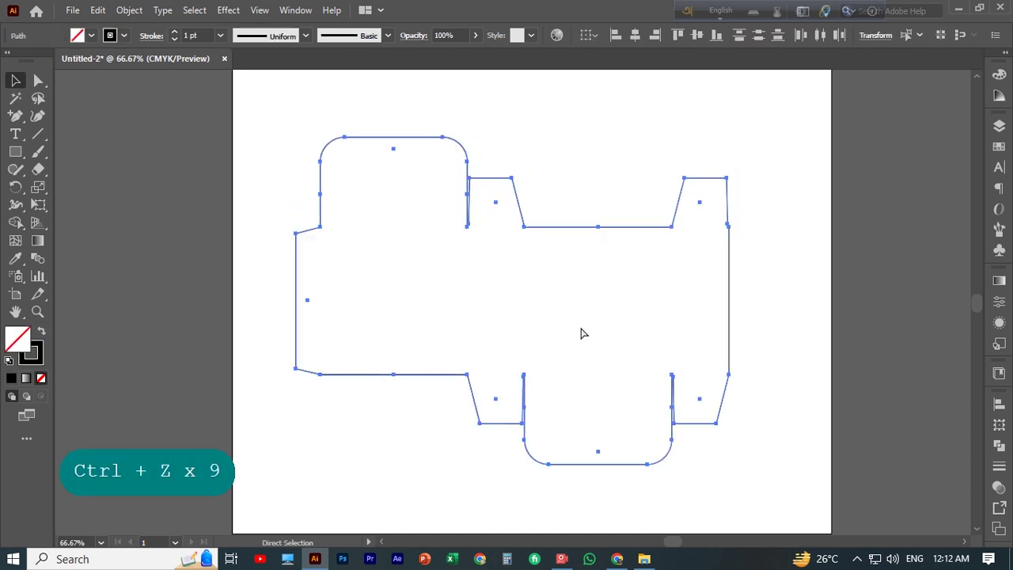
Select the whole box outline and swap its fill and stroke, giving it a black fill and no stroke.
{"action": "key", "text": "v"}
{"action": "right_click", "coordinate": [581, 324]}
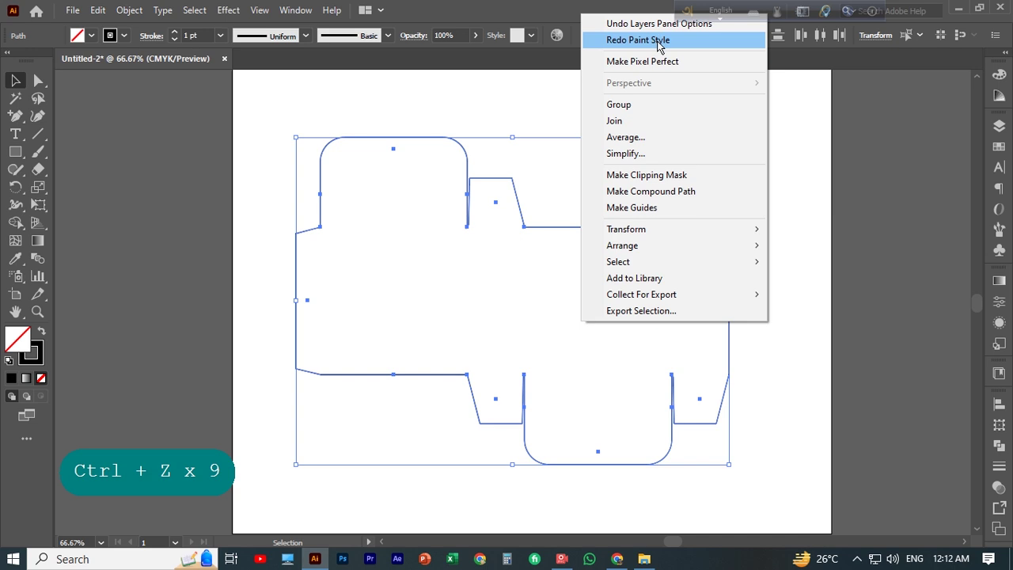
{"action": "left_click", "coordinate": [491, 141]}
{"action": "left_click_drag", "start_coordinate": [271, 185], "coordinate": [790, 440]}
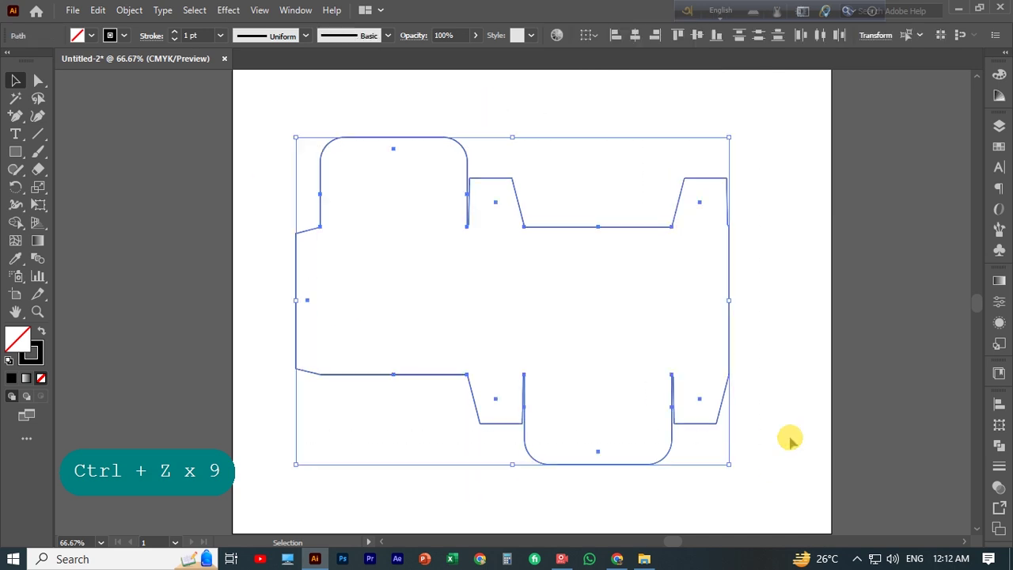
{"action": "left_click", "coordinate": [42, 331]}
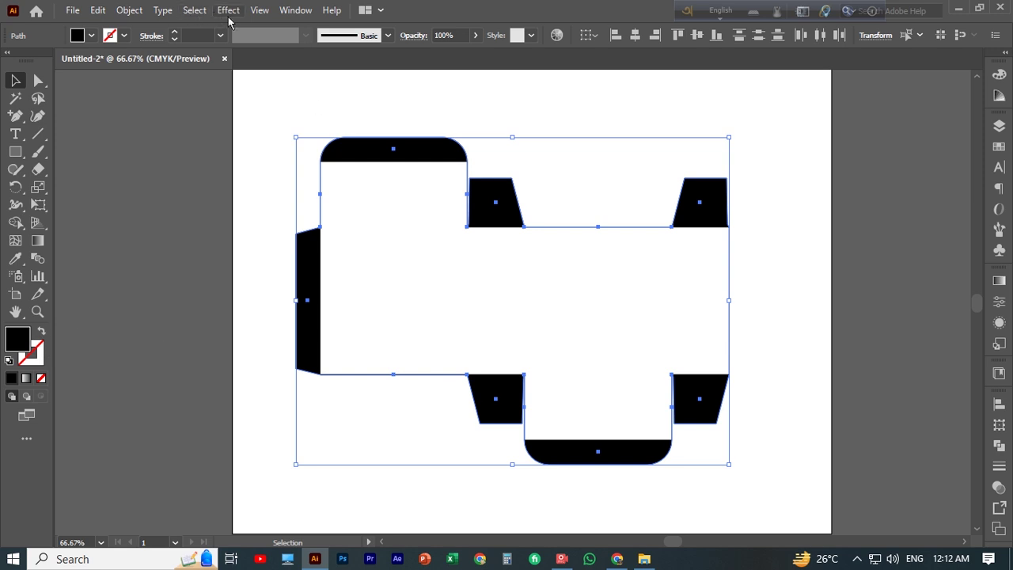
Offset the filled box outline paths by 0.25 in with round joins.
{"action": "left_click", "coordinate": [134, 10]}
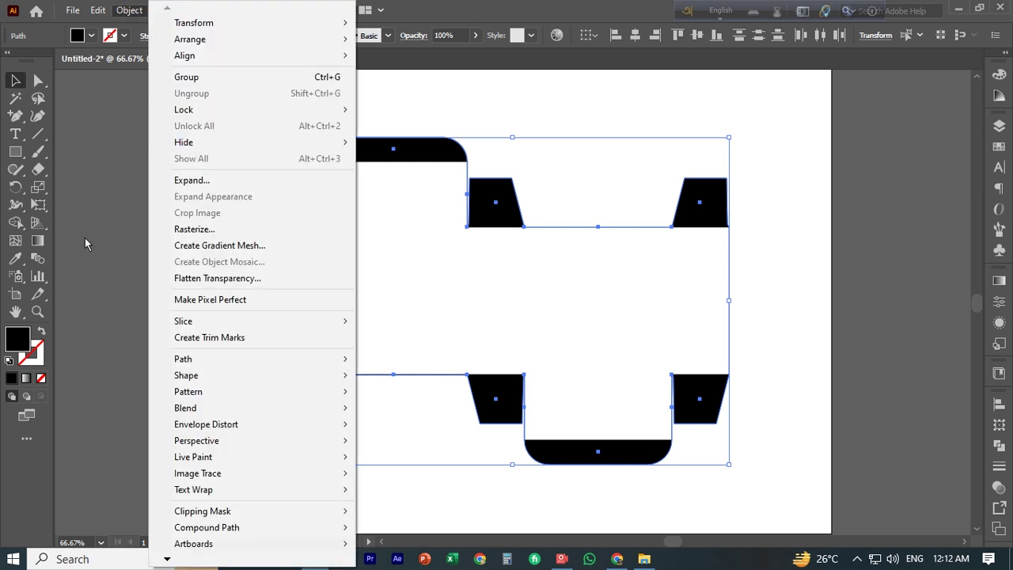
{"action": "mouse_move", "coordinate": [304, 361]}
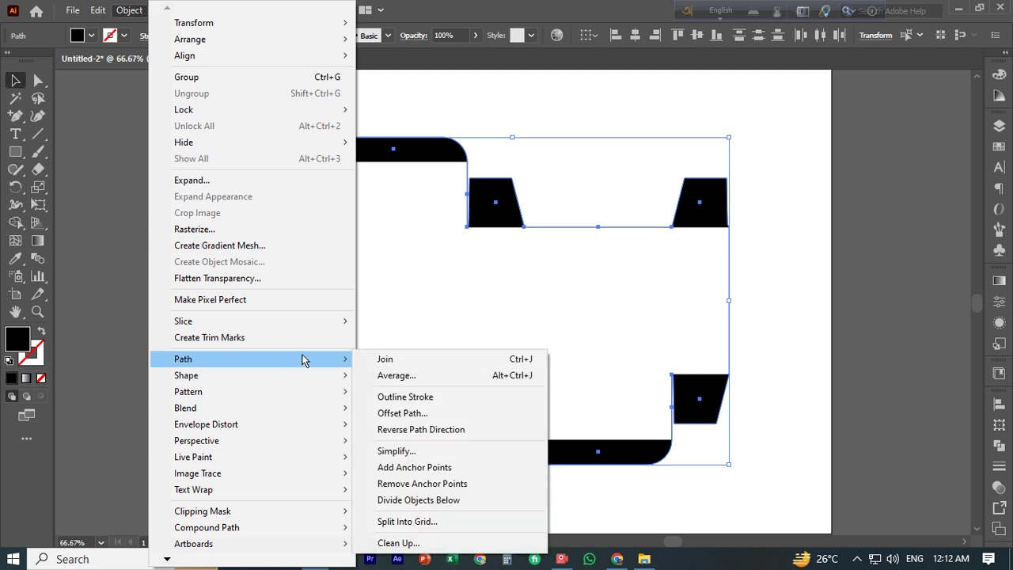
{"action": "left_click", "coordinate": [426, 415]}
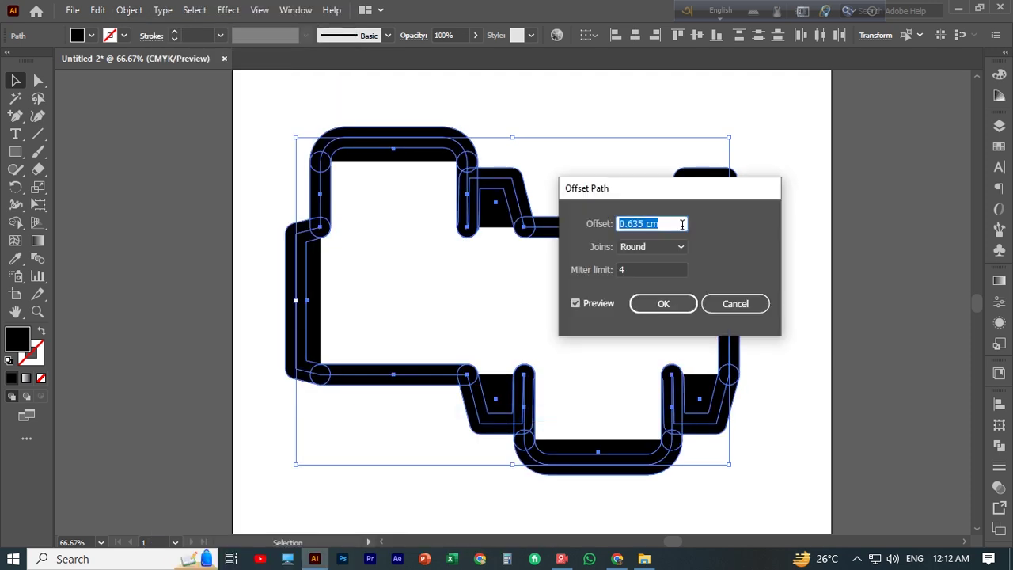
{"action": "left_click_drag", "start_coordinate": [666, 224], "coordinate": [594, 227]}
{"action": "type", "text": "0"}
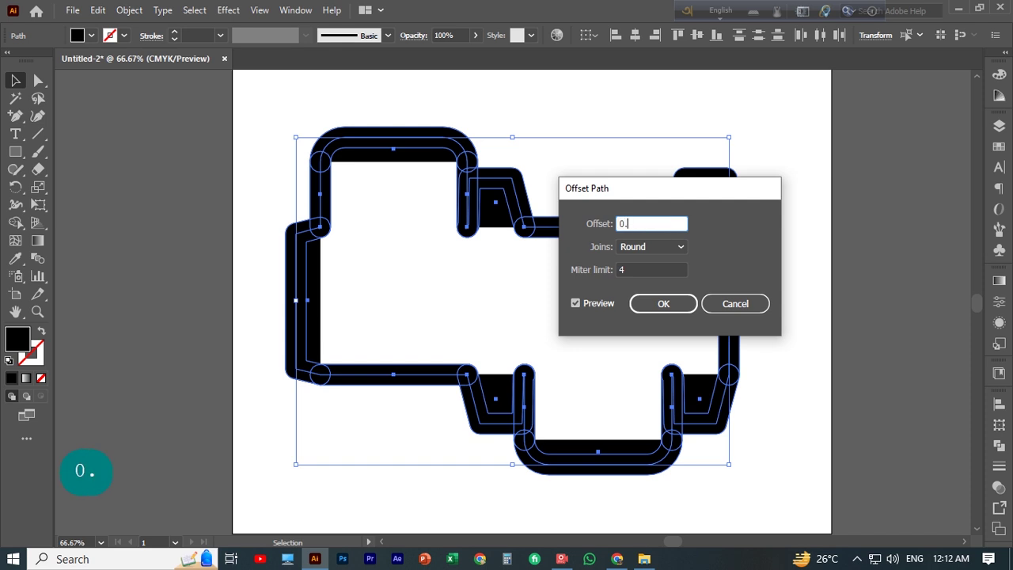
{"action": "type", "text": ".25 in"}
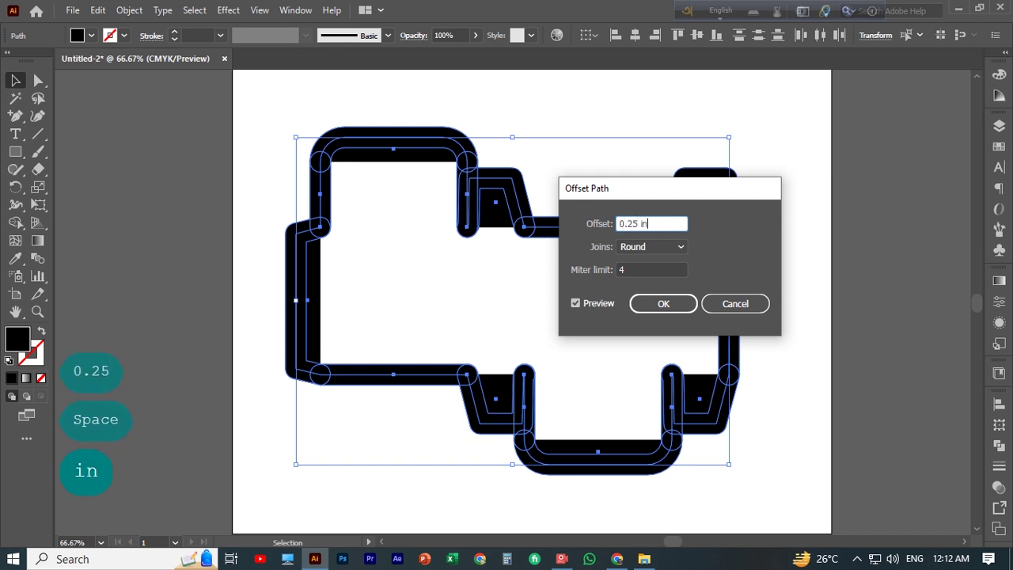
{"action": "left_click", "coordinate": [664, 303]}
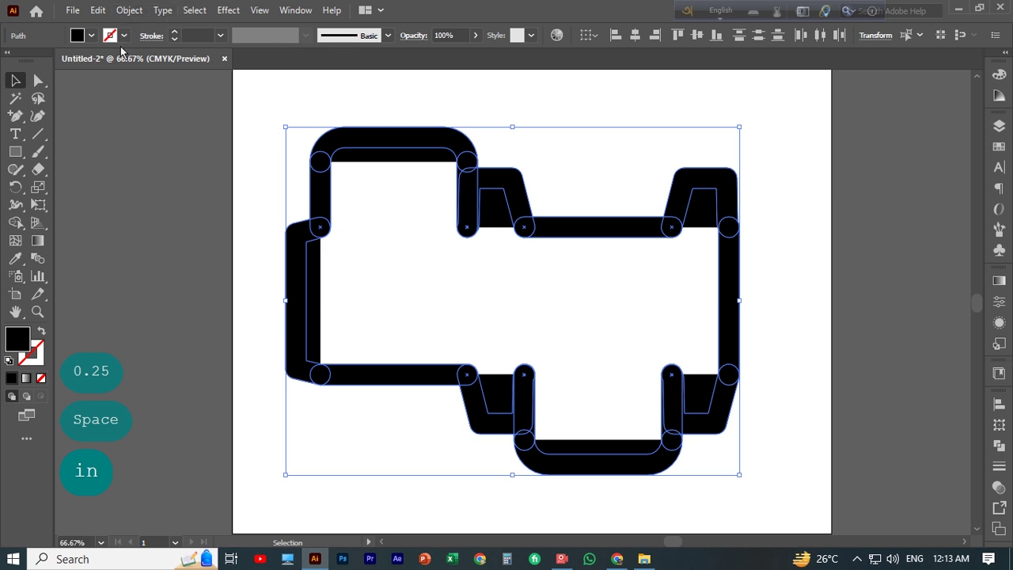
Unite the overlapping offset paths around the box into one filled shape and deselect it.
{"action": "left_click", "coordinate": [130, 11]}
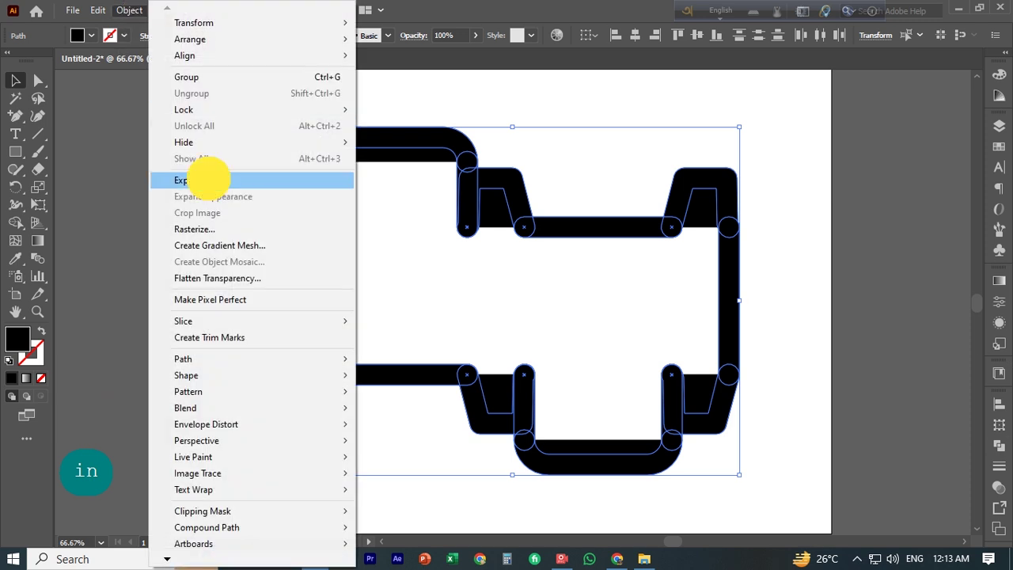
{"action": "left_click", "coordinate": [204, 179]}
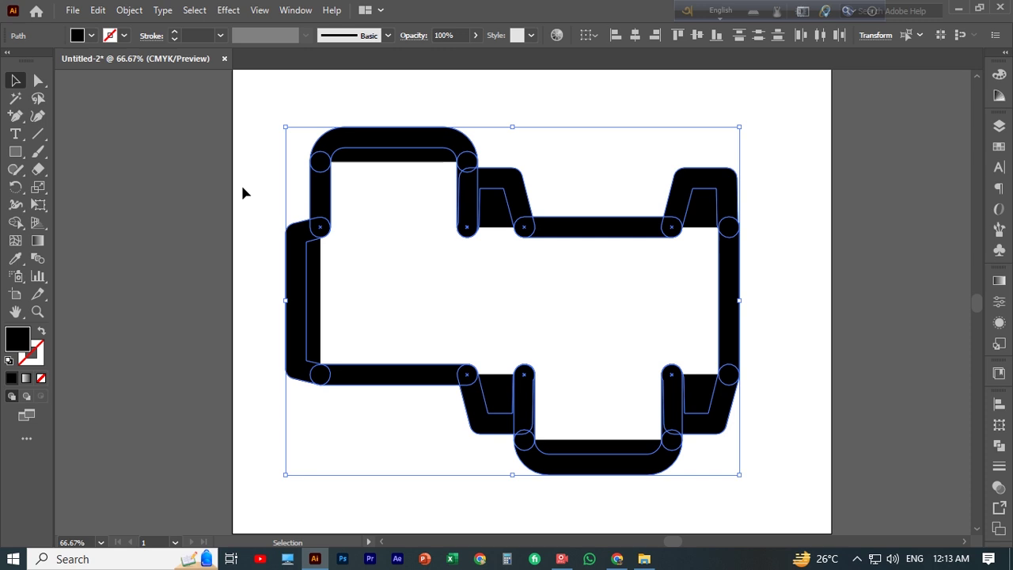
{"action": "left_click", "coordinate": [999, 403]}
{"action": "left_click", "coordinate": [999, 403]}
{"action": "left_click", "coordinate": [999, 444]}
{"action": "left_click", "coordinate": [827, 437]}
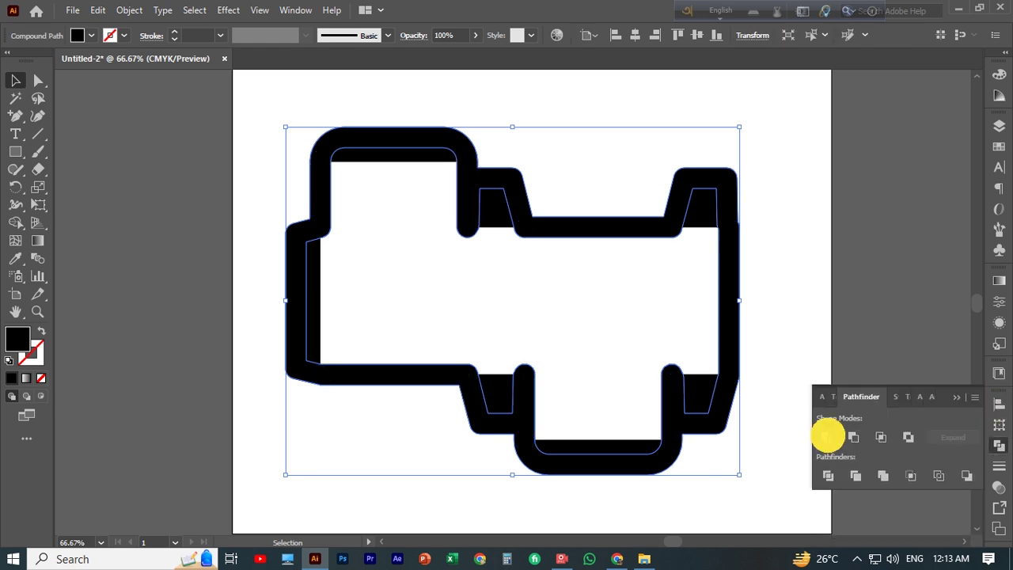
{"action": "left_click", "coordinate": [796, 235]}
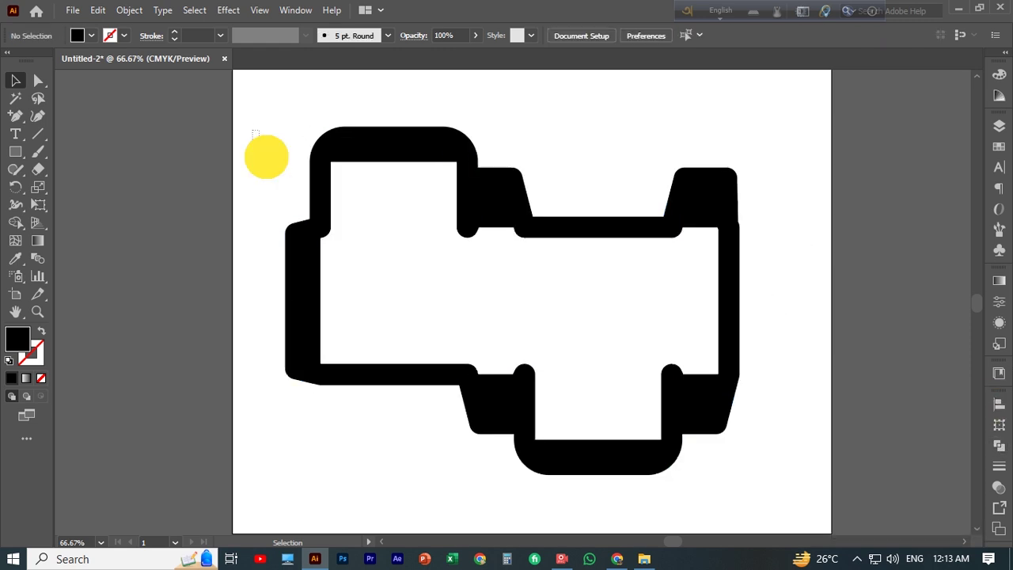
{"action": "left_click_drag", "start_coordinate": [266, 154], "coordinate": [726, 436]}
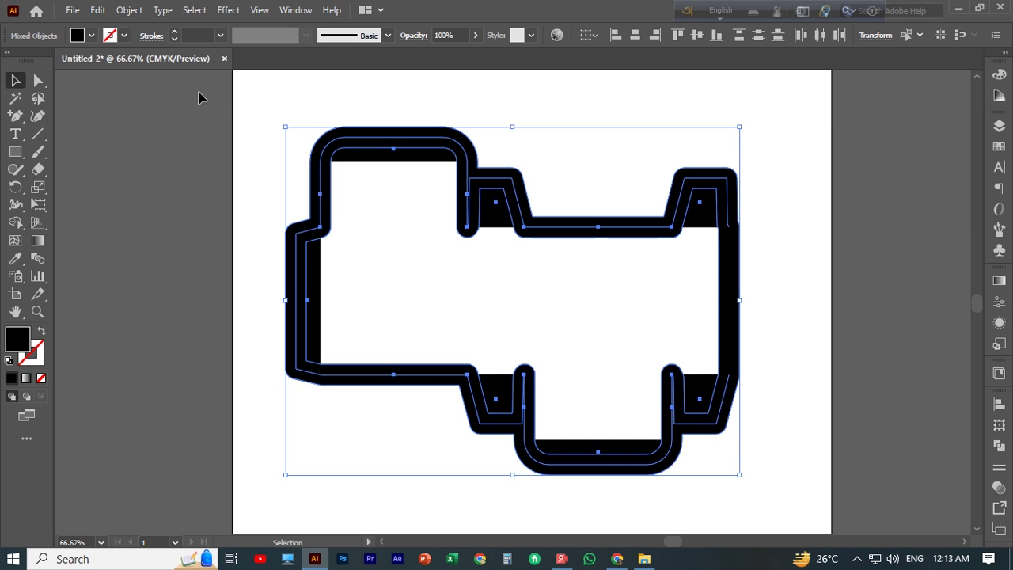
{"action": "right_click", "coordinate": [507, 188]}
{"action": "right_click", "coordinate": [717, 208]}
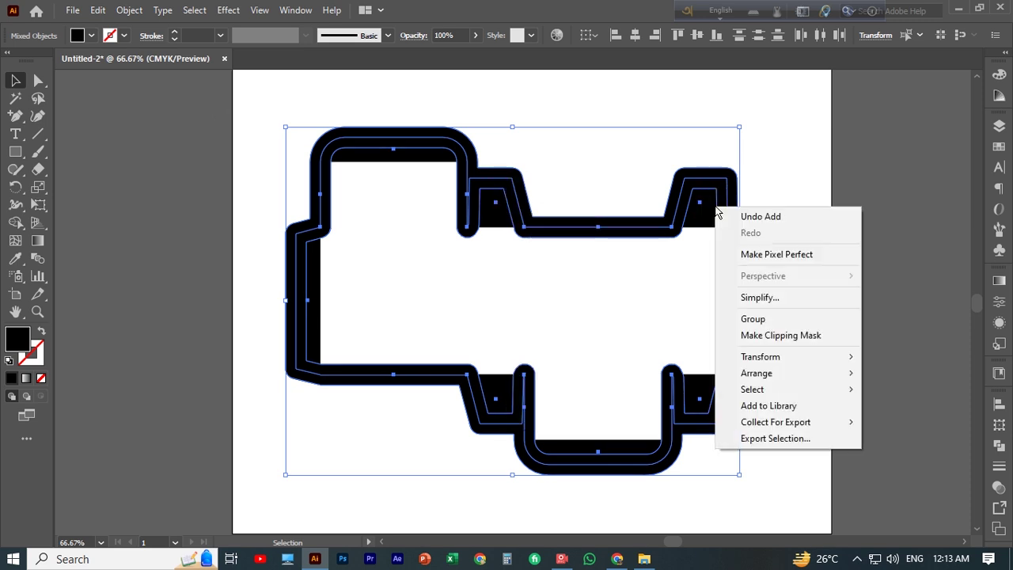
{"action": "left_click", "coordinate": [704, 195]}
{"action": "right_click", "coordinate": [700, 191]}
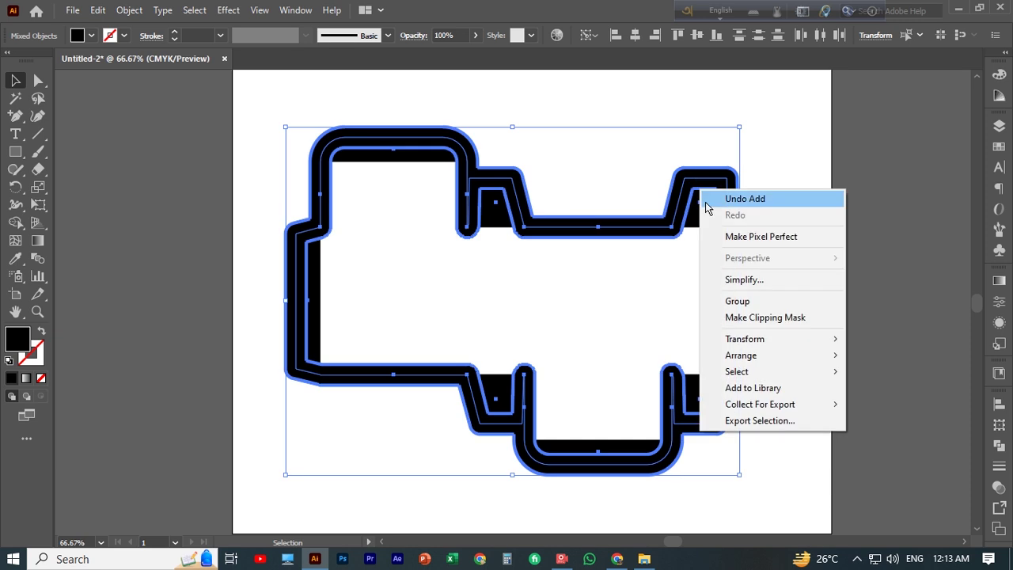
{"action": "right_click", "coordinate": [688, 203]}
{"action": "left_click", "coordinate": [682, 204]}
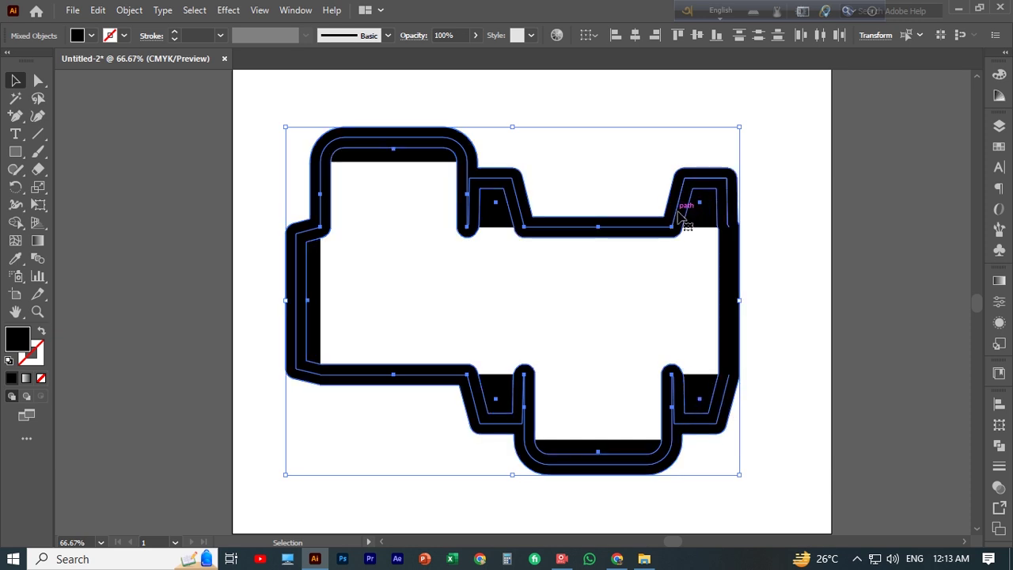
{"action": "right_click", "coordinate": [678, 212]}
{"action": "left_click", "coordinate": [667, 211]}
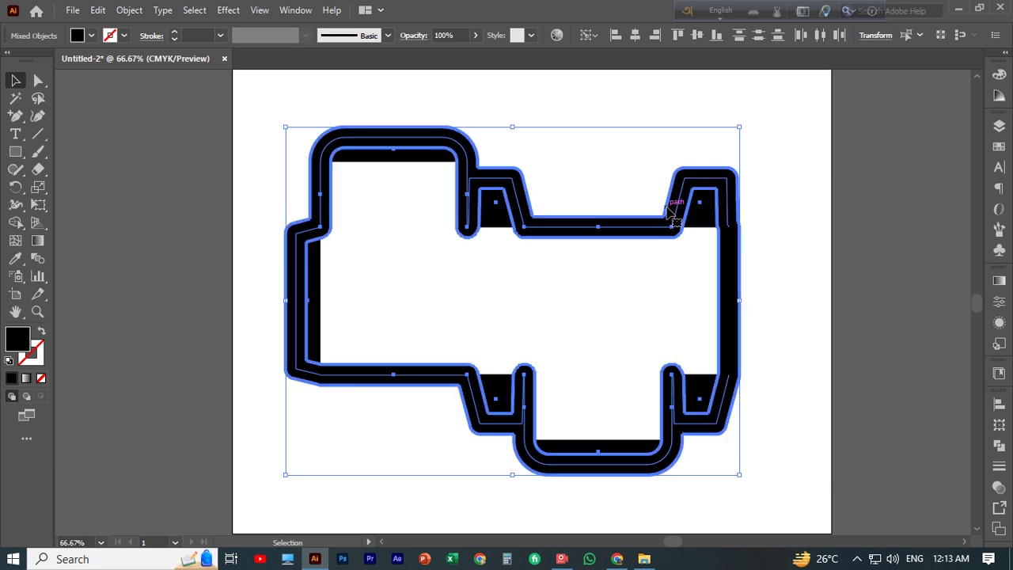
{"action": "right_click", "coordinate": [667, 211]}
{"action": "left_click", "coordinate": [735, 172]}
{"action": "right_click", "coordinate": [735, 172]}
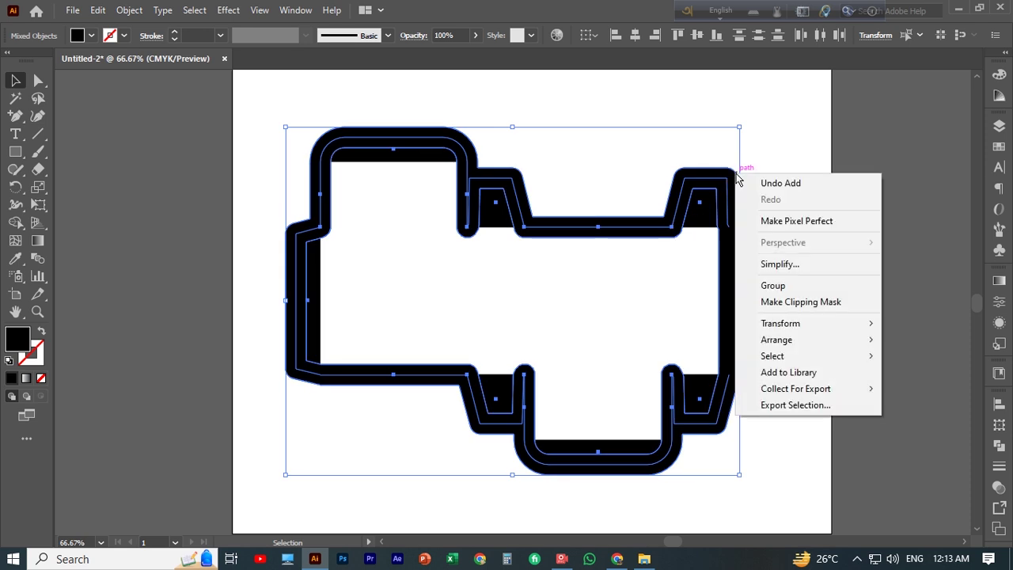
Release the compound path of the united offset shape around the box and deselect it.
{"action": "left_click", "coordinate": [369, 204]}
{"action": "left_click", "coordinate": [506, 181]}
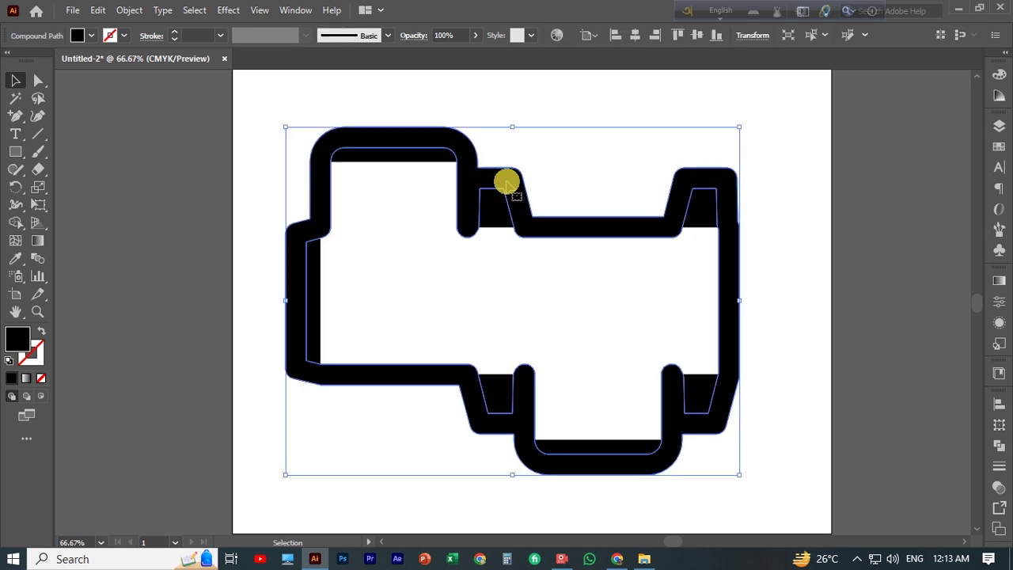
{"action": "left_click", "coordinate": [129, 10]}
{"action": "left_click", "coordinate": [267, 181]}
{"action": "right_click", "coordinate": [493, 198]}
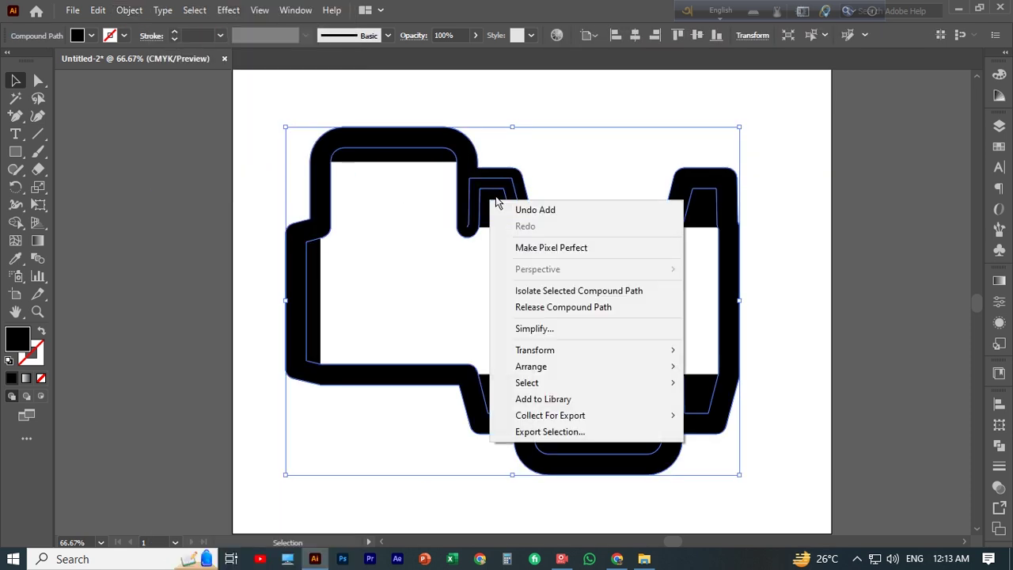
{"action": "left_click", "coordinate": [585, 308]}
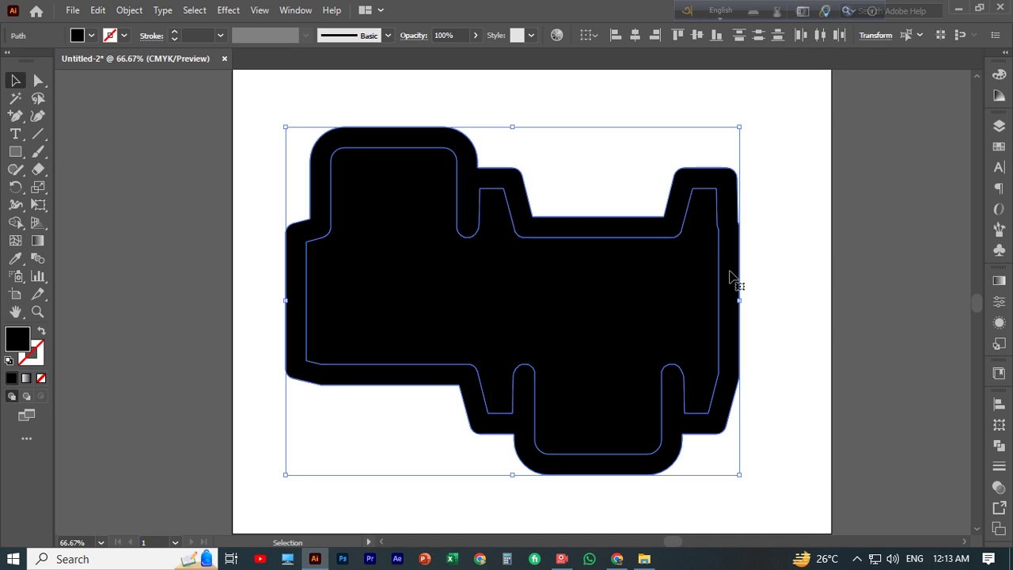
{"action": "left_click", "coordinate": [793, 227]}
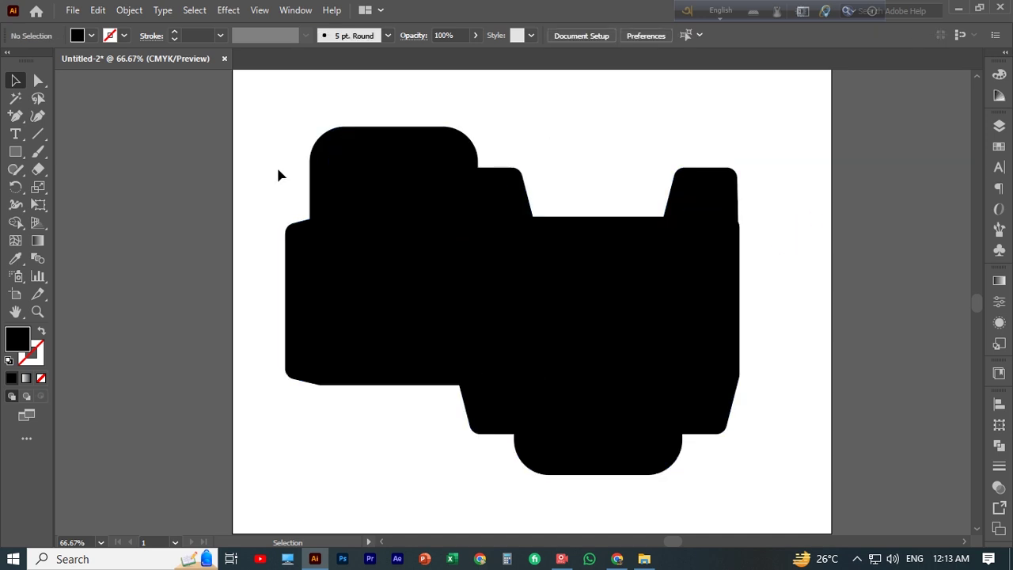
Select all the bleed shapes, fill them with light pink FFB0C7 and deselect them.
{"action": "left_click_drag", "start_coordinate": [276, 150], "coordinate": [629, 432]}
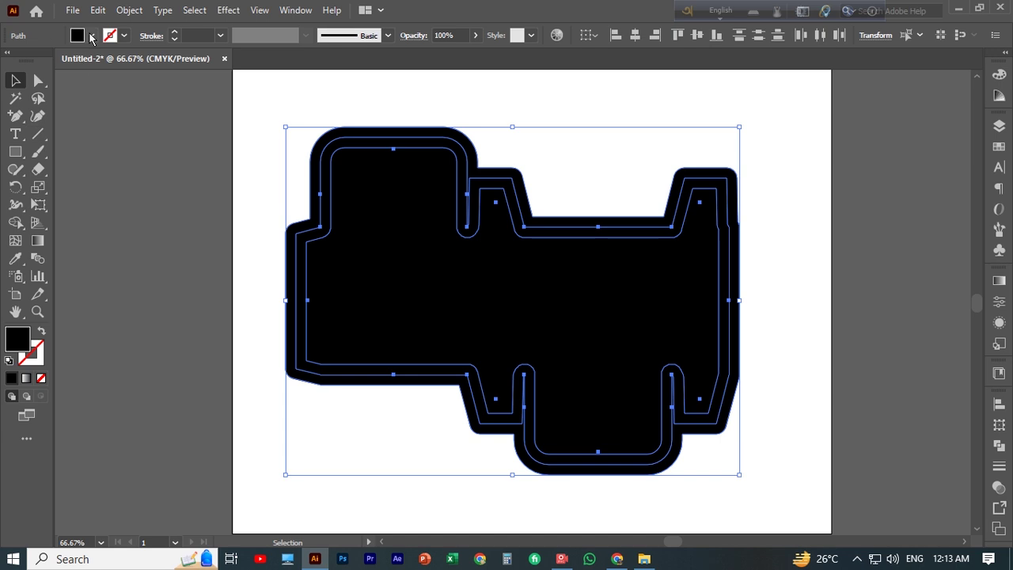
{"action": "left_click", "coordinate": [16, 334]}
{"action": "left_click", "coordinate": [16, 334]}
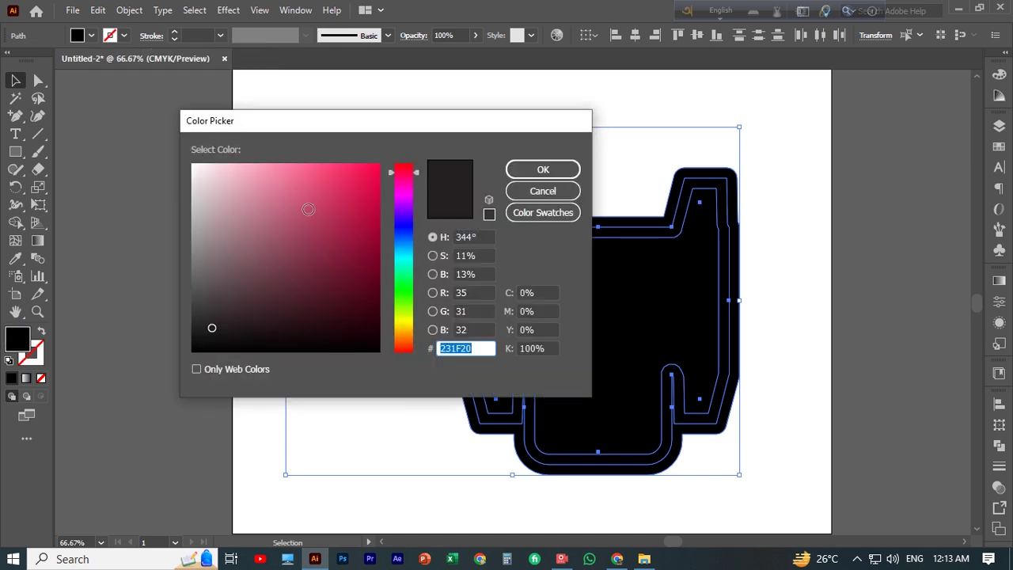
{"action": "mouse_move", "coordinate": [241, 168]}
{"action": "left_mouse_down"}
{"action": "mouse_move", "coordinate": [231, 160]}
{"action": "mouse_move", "coordinate": [260, 159]}
{"action": "mouse_move", "coordinate": [248, 158]}
{"action": "left_mouse_up"}
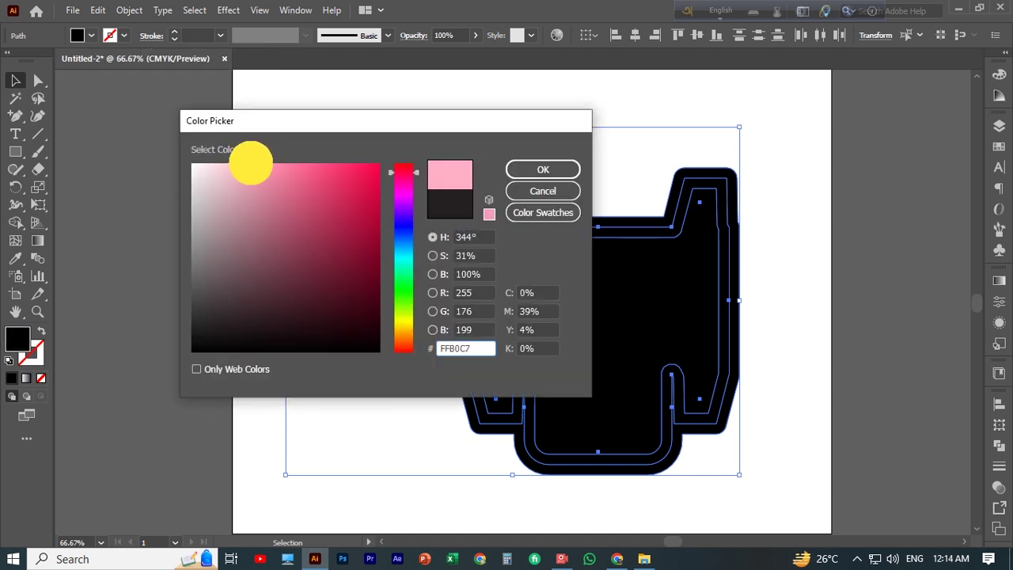
{"action": "left_click", "coordinate": [545, 169]}
{"action": "left_click", "coordinate": [782, 231]}
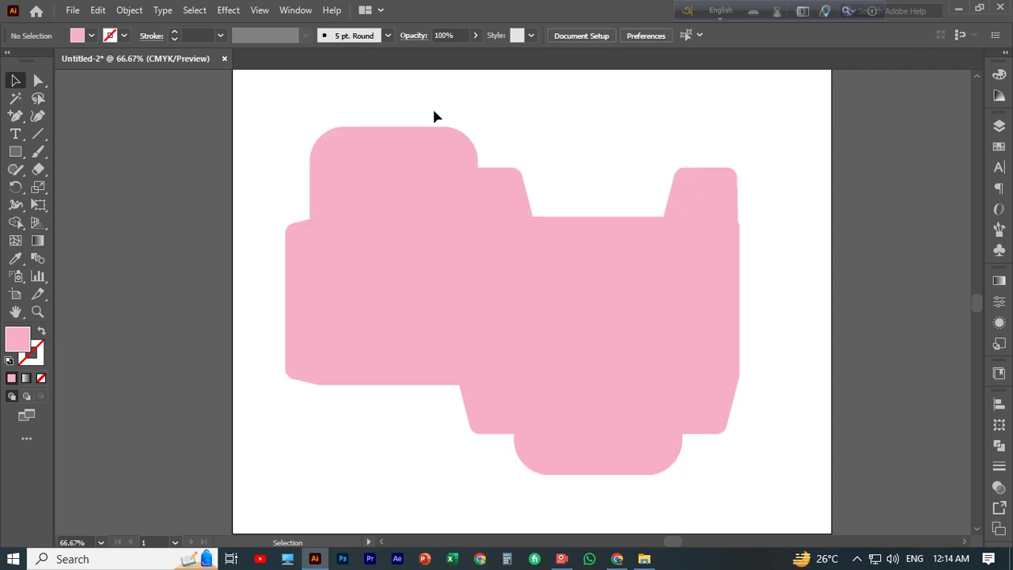
Make the hidden Layer 2 and die card layers visible above the bleed layer.
{"action": "left_click_drag", "start_coordinate": [278, 133], "coordinate": [589, 409]}
{"action": "left_click", "coordinate": [857, 318]}
{"action": "left_click", "coordinate": [998, 126]}
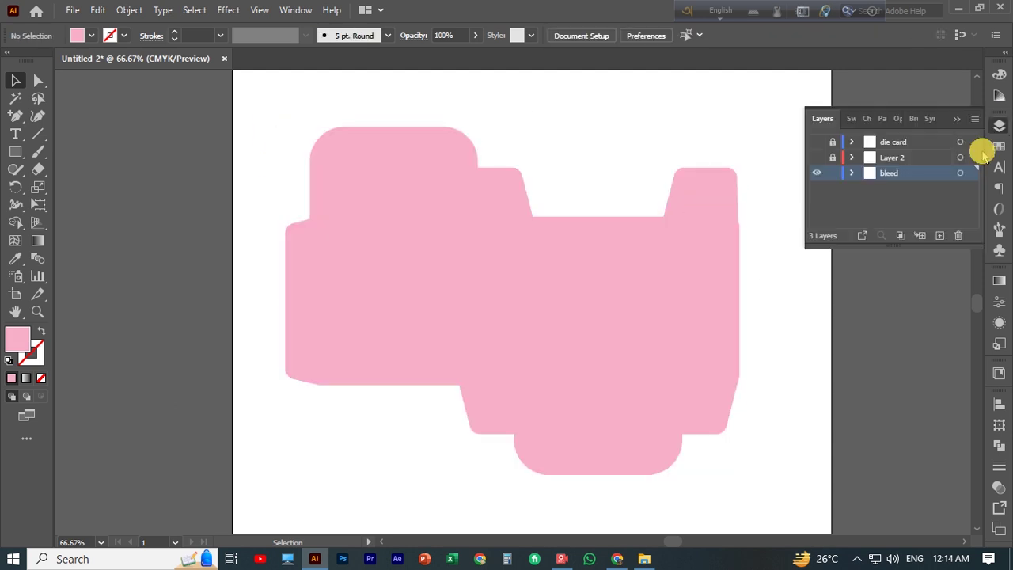
{"action": "left_click", "coordinate": [816, 157]}
{"action": "left_click", "coordinate": [816, 142]}
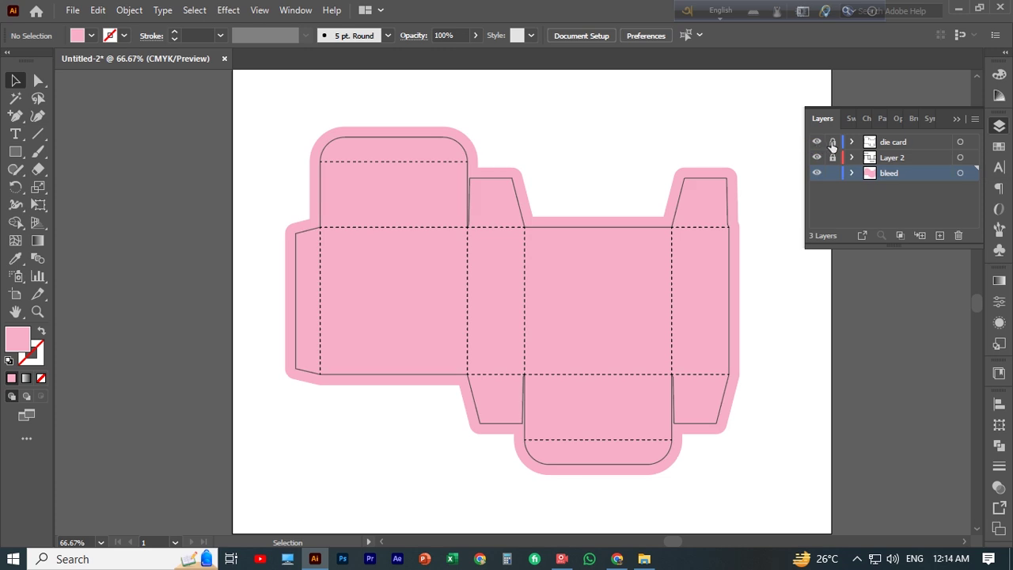
Unlock Layer 2, which holds the fold lines, leaving the die card layer locked.
{"action": "left_click", "coordinate": [833, 142]}
{"action": "left_click", "coordinate": [832, 157]}
{"action": "left_click", "coordinate": [832, 159]}
{"action": "left_click", "coordinate": [833, 158]}
{"action": "left_click", "coordinate": [833, 158]}
{"action": "left_click", "coordinate": [817, 157]}
{"action": "left_click", "coordinate": [817, 158]}
{"action": "left_click", "coordinate": [833, 158]}
Try to rename Layer 2 as "crising line".
{"action": "double_click", "coordinate": [895, 158]}
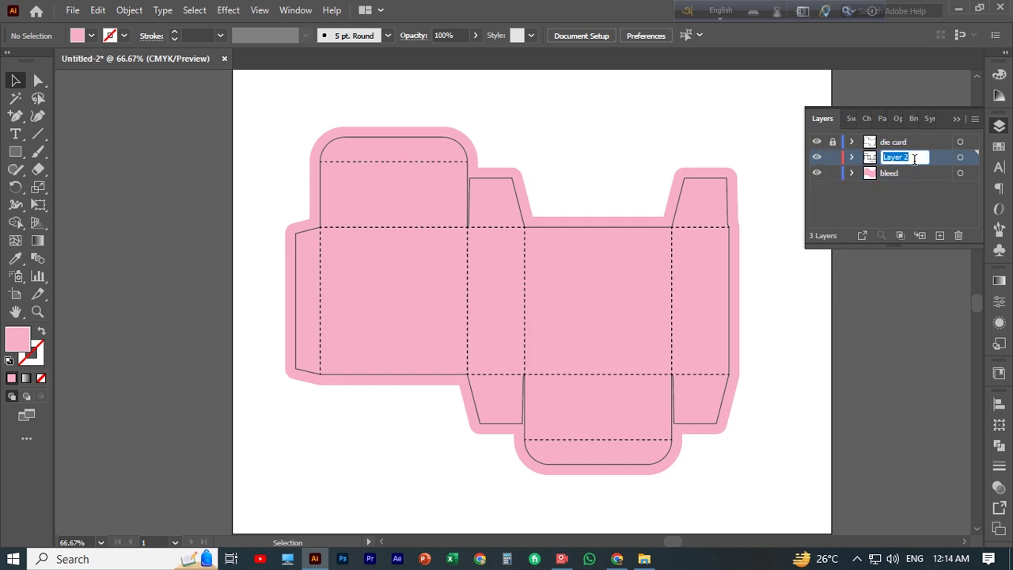
{"action": "type", "text": "crisi"}
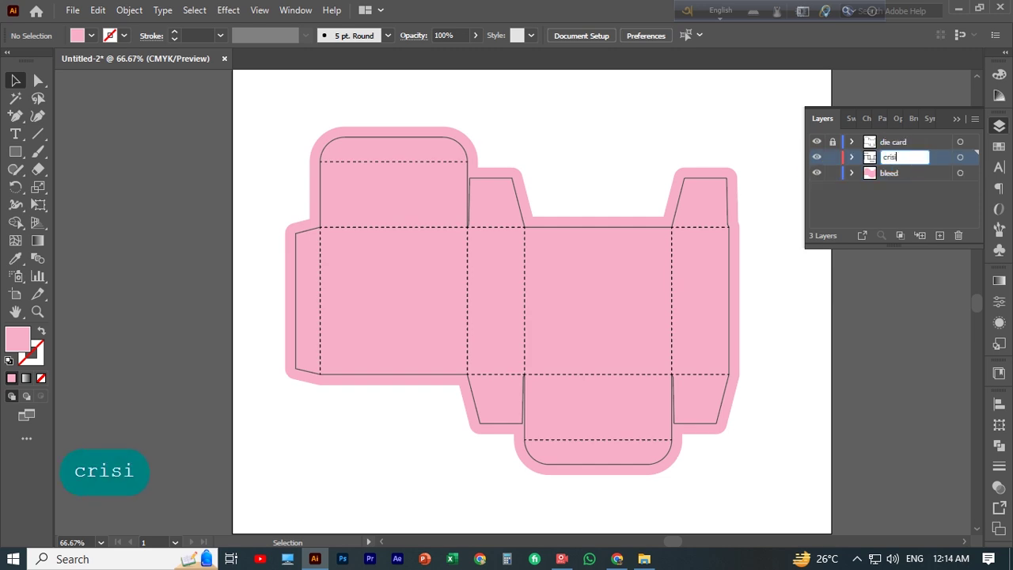
{"action": "type", "text": "ng li"}
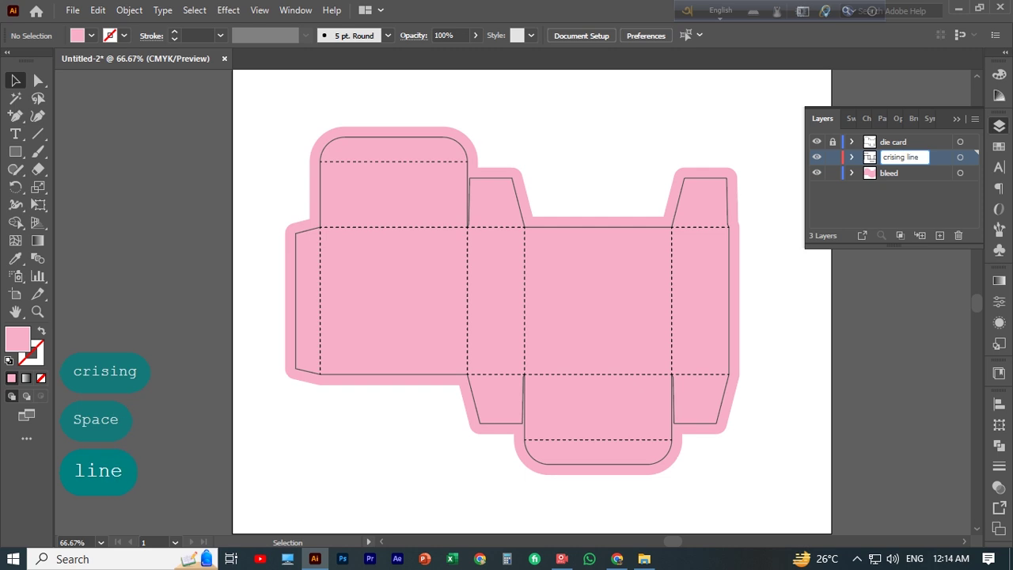
{"action": "type", "text": "ne"}
{"action": "left_click", "coordinate": [919, 269]}
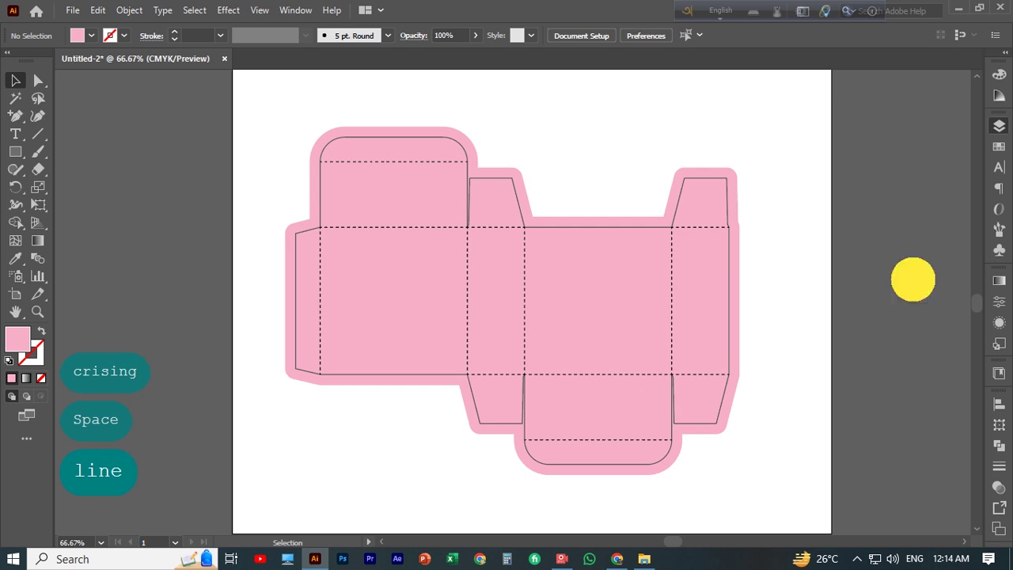
{"action": "left_click", "coordinate": [999, 126]}
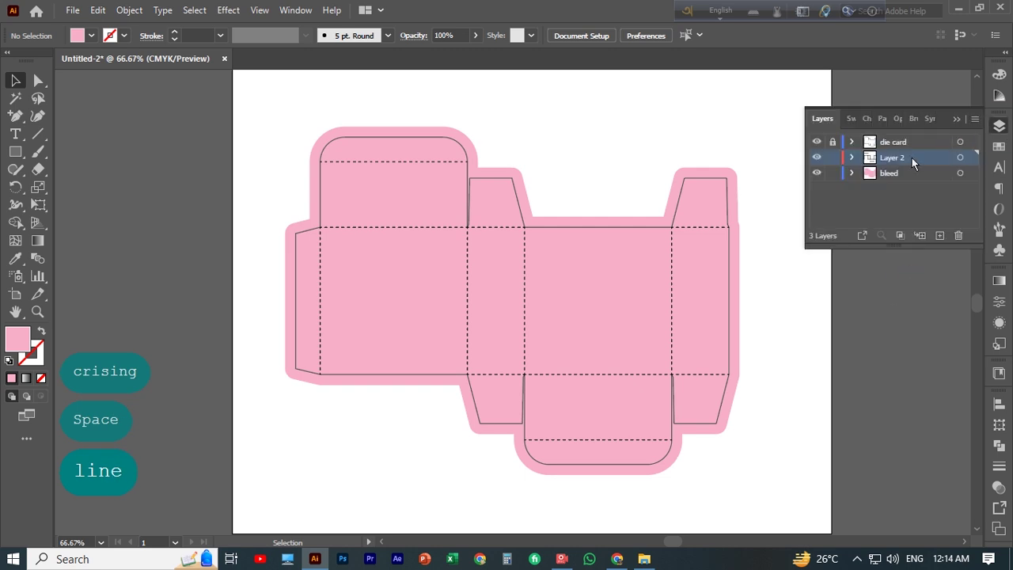
Try to collect the dashed fold lines into one selection by picking them individually.
{"action": "left_click", "coordinate": [394, 163]}
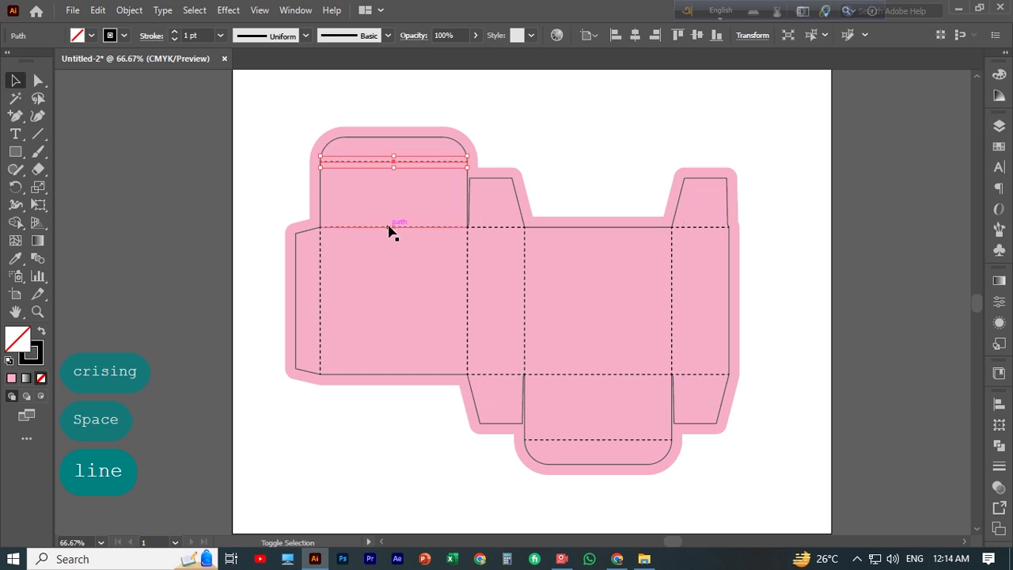
{"action": "left_click", "coordinate": [326, 271], "text": "shift"}
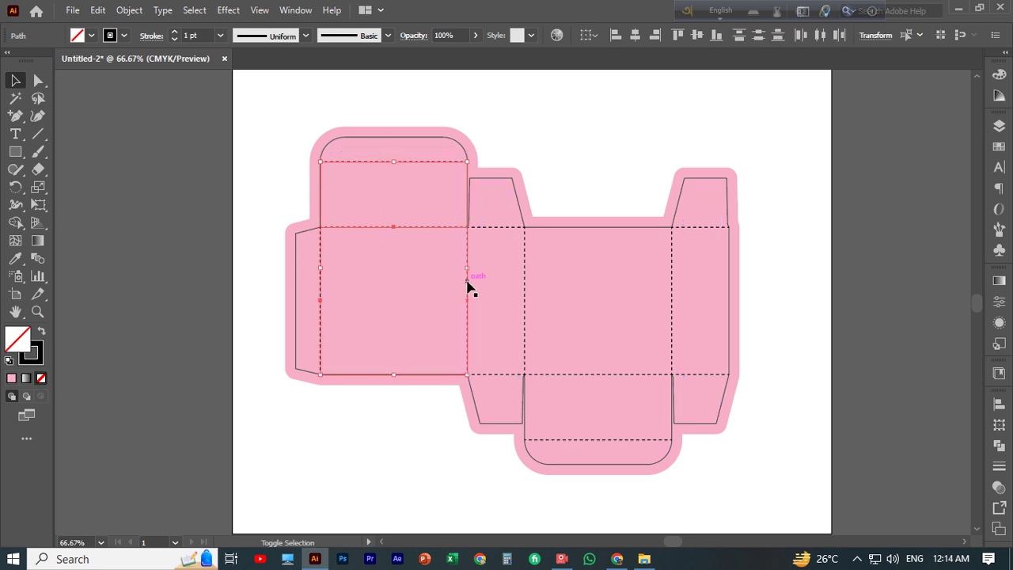
{"action": "left_click", "coordinate": [516, 295], "text": "shift"}
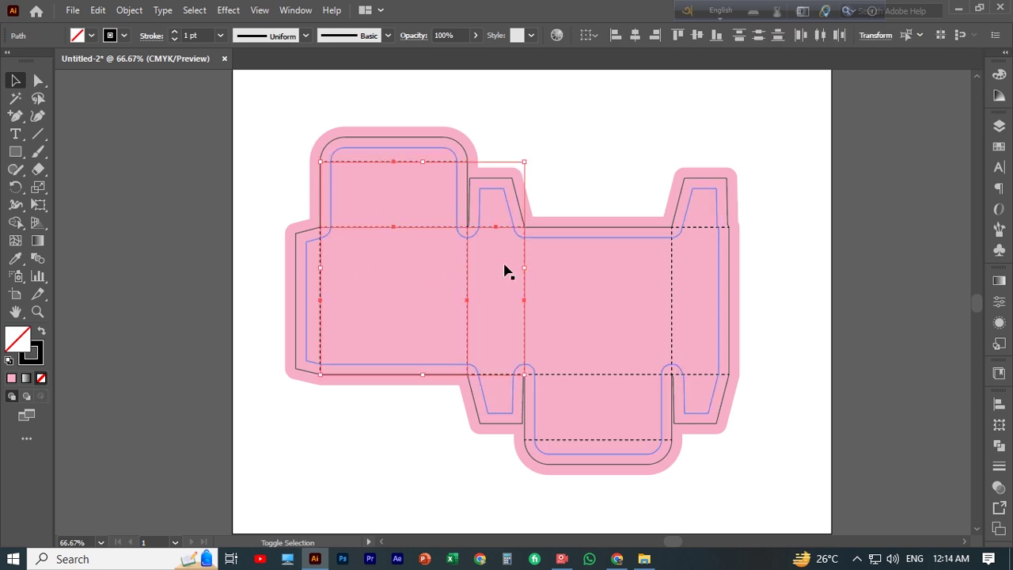
{"action": "left_click", "coordinate": [491, 379]}
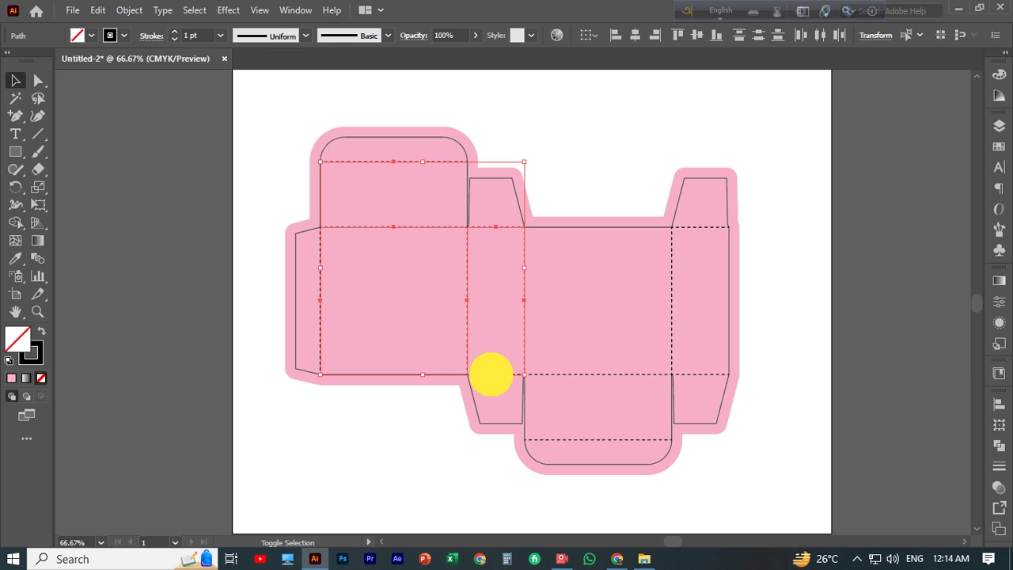
{"action": "left_click", "coordinate": [574, 376], "text": "shift"}
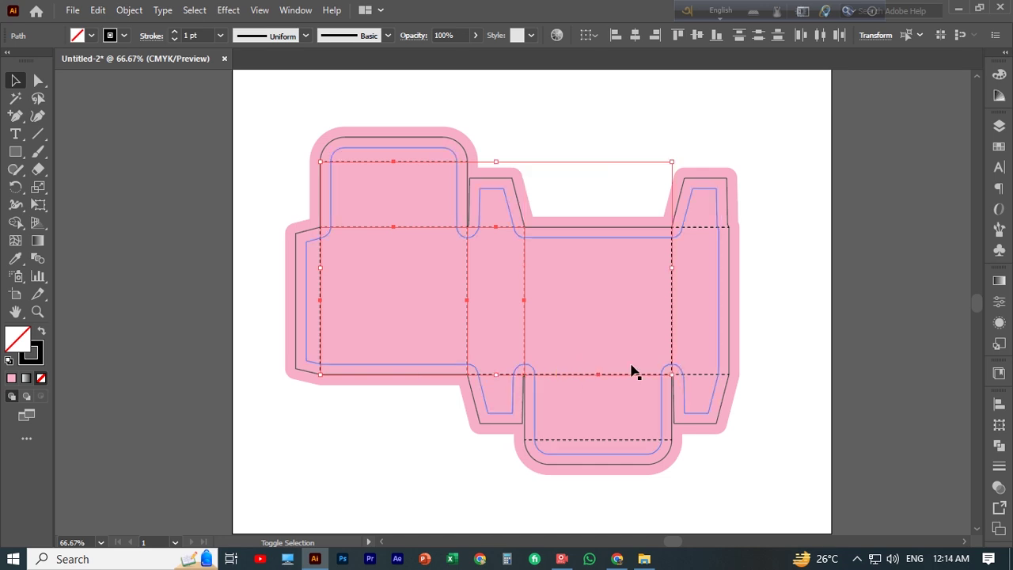
{"action": "left_click", "coordinate": [672, 320], "text": "shift"}
{"action": "left_click", "coordinate": [694, 376], "text": "shift"}
{"action": "left_click", "coordinate": [703, 229], "text": "shift"}
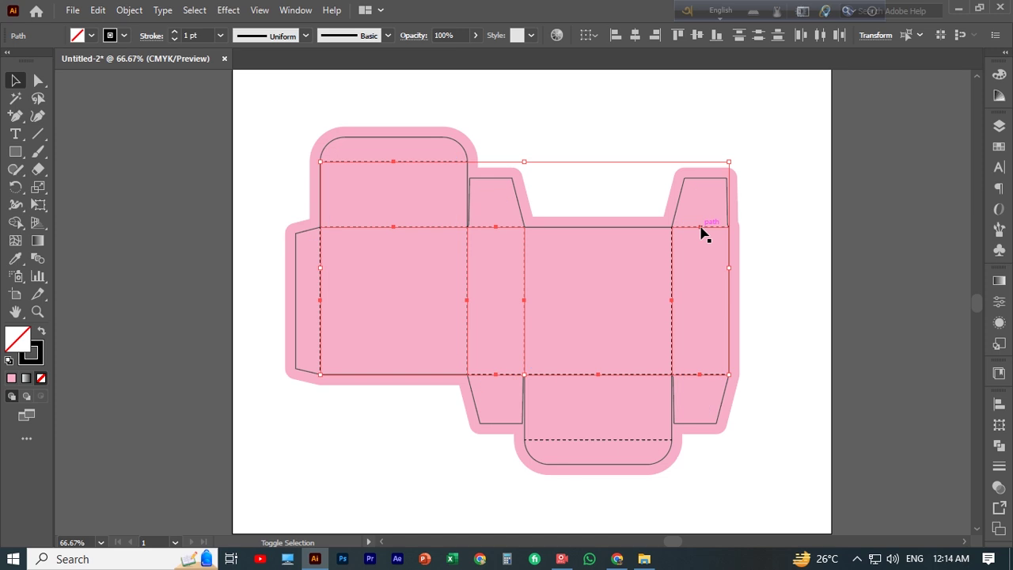
{"action": "left_click", "coordinate": [603, 438], "text": "shift"}
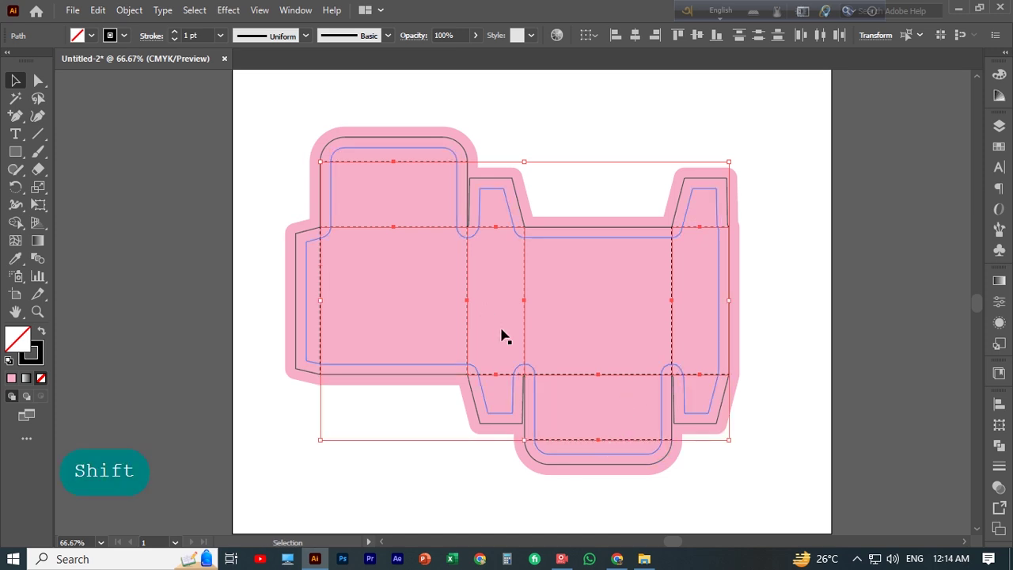
{"action": "left_click", "coordinate": [624, 116]}
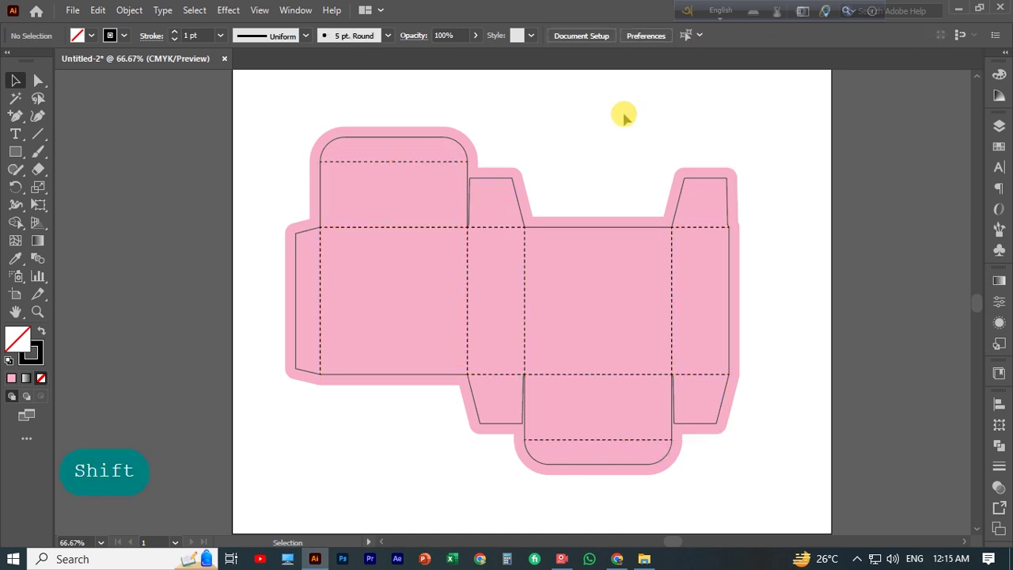
{"action": "key", "text": "ctrl+z"}
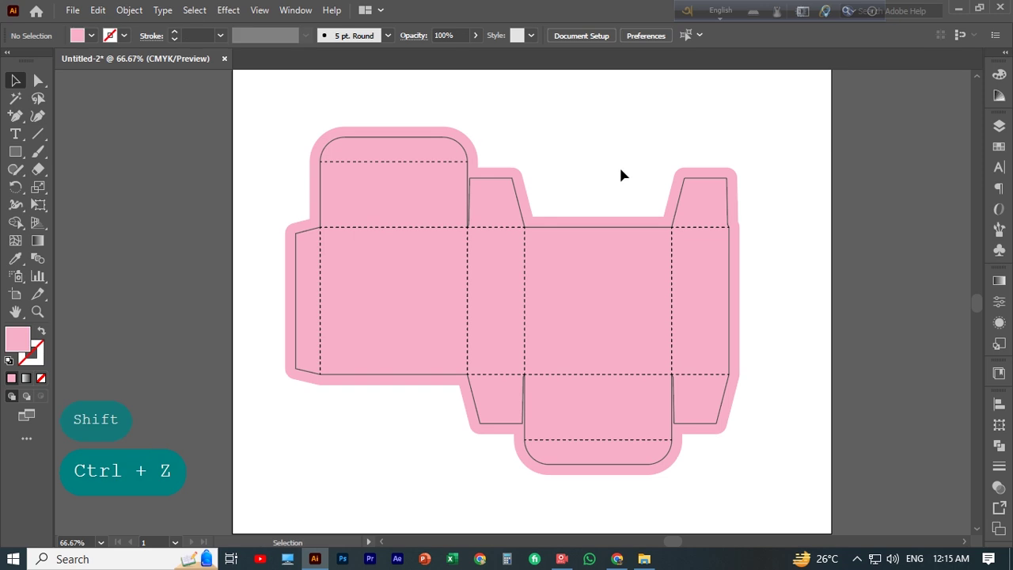
Lock the bleed layer and give all the dashed fold lines a red stroke.
{"action": "left_click", "coordinate": [999, 125]}
{"action": "left_click", "coordinate": [832, 173]}
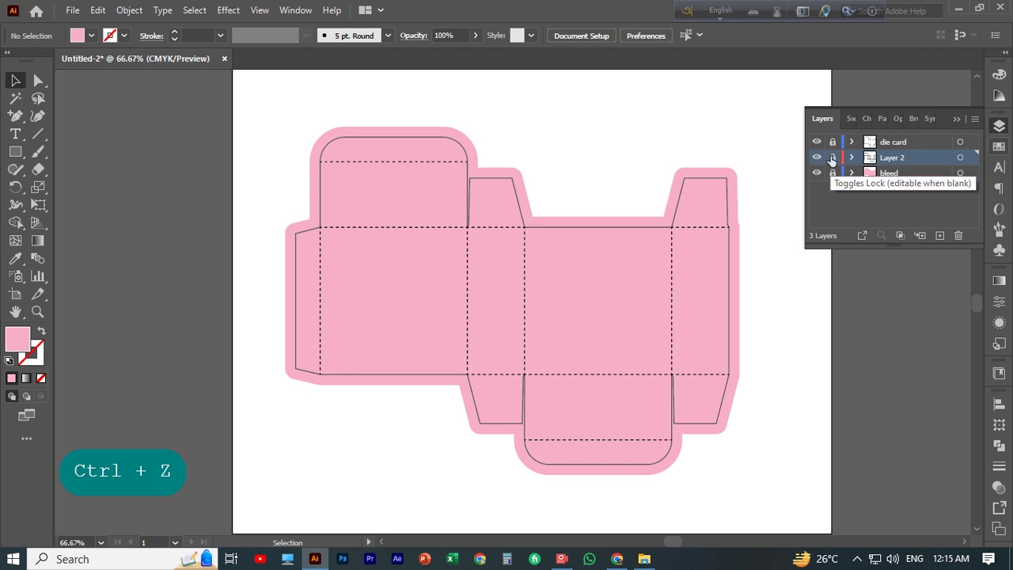
{"action": "left_click_drag", "start_coordinate": [305, 151], "coordinate": [759, 451]}
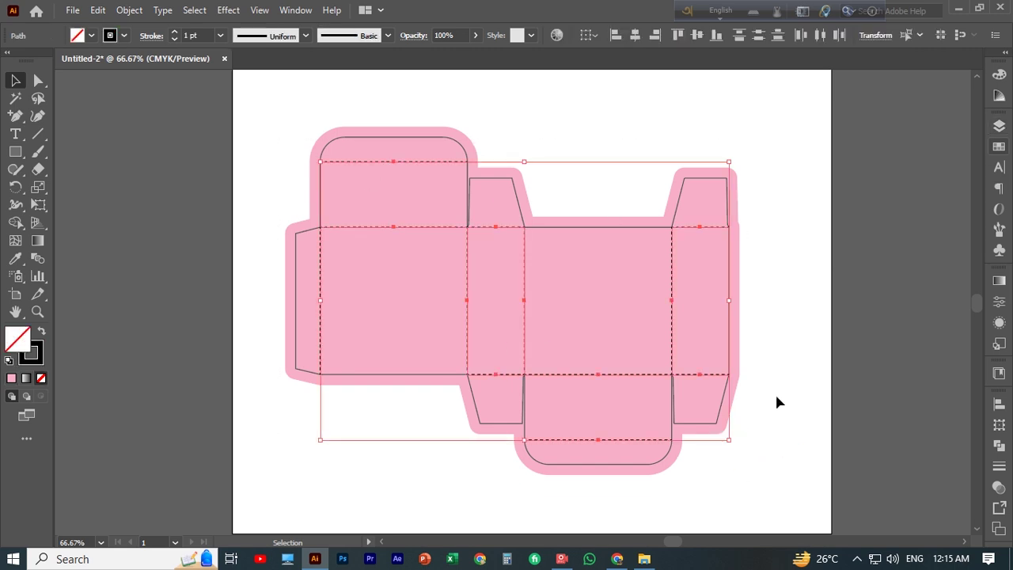
{"action": "left_click", "coordinate": [125, 36]}
{"action": "left_click", "coordinate": [103, 60]}
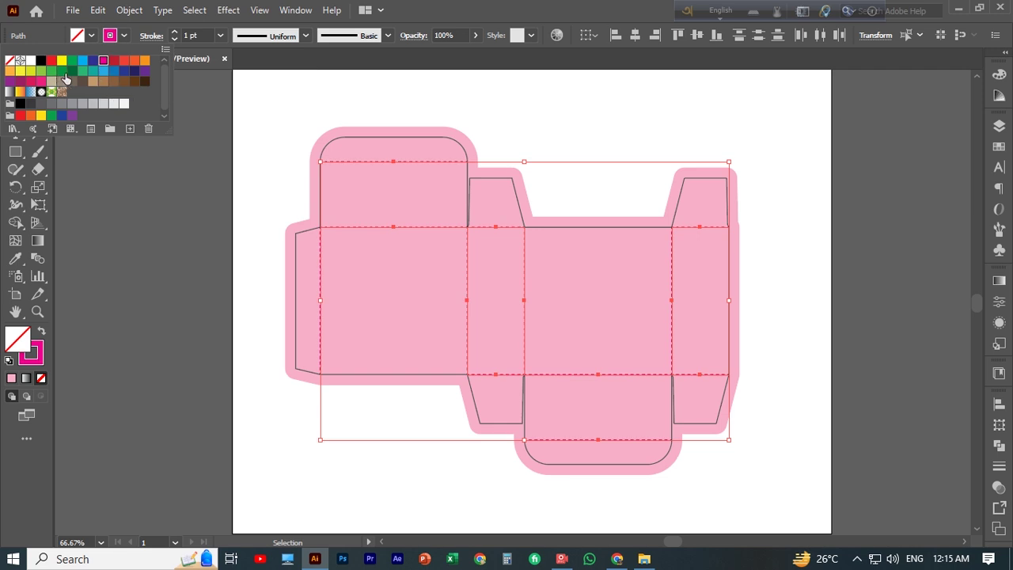
{"action": "left_click", "coordinate": [20, 114]}
{"action": "left_click", "coordinate": [302, 174]}
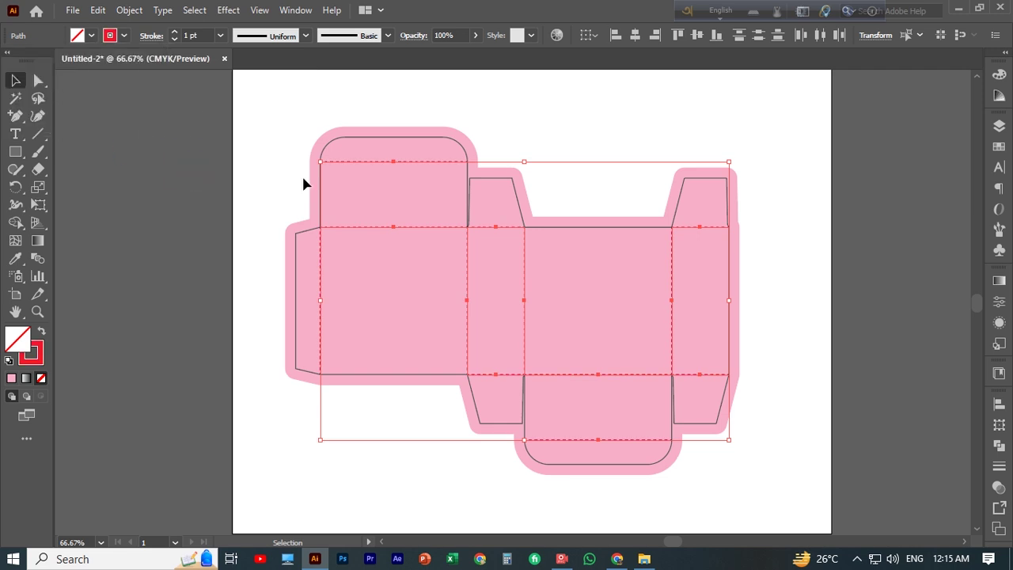
{"action": "left_click", "coordinate": [278, 171]}
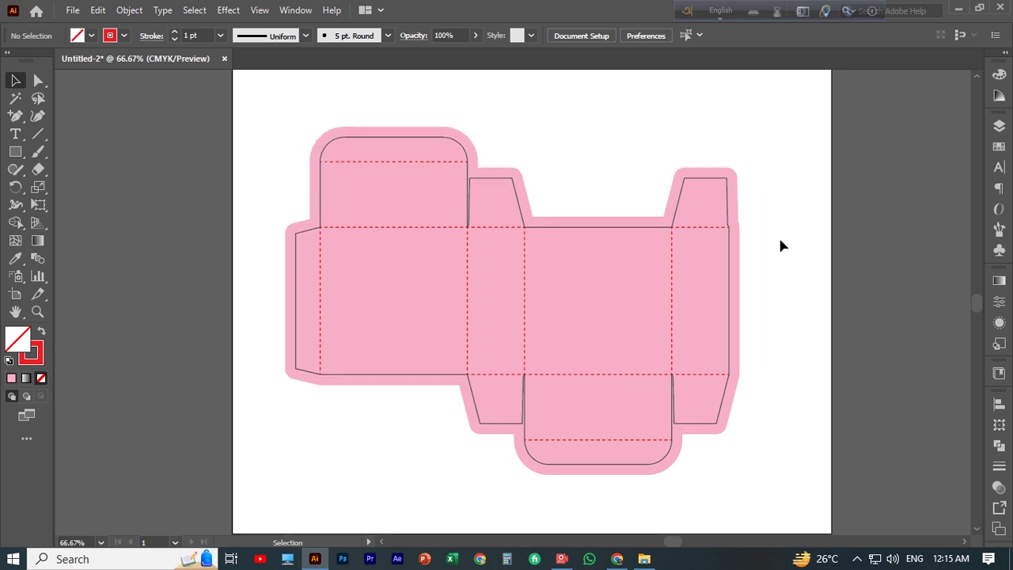
{"action": "left_click", "coordinate": [562, 559]}
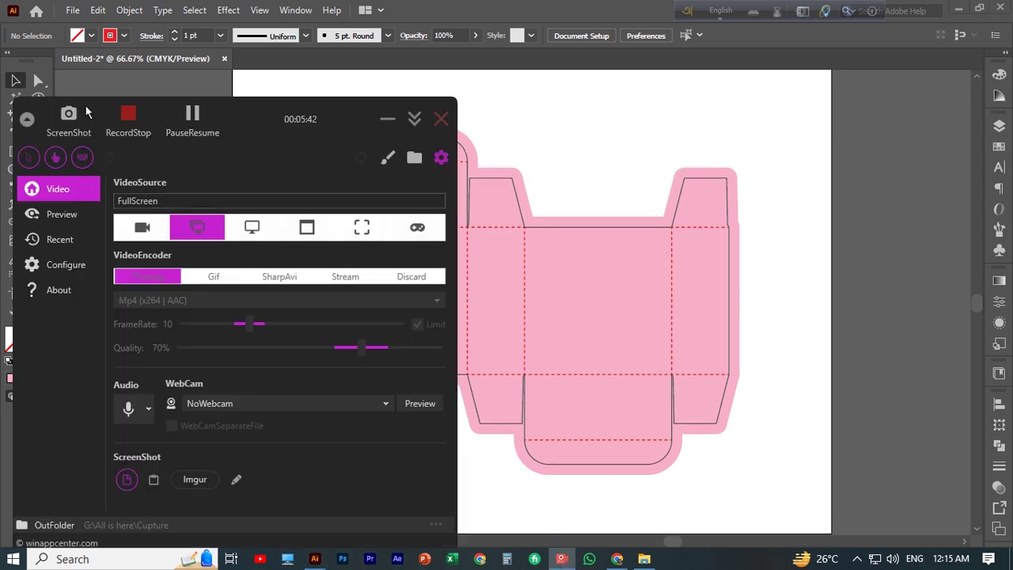